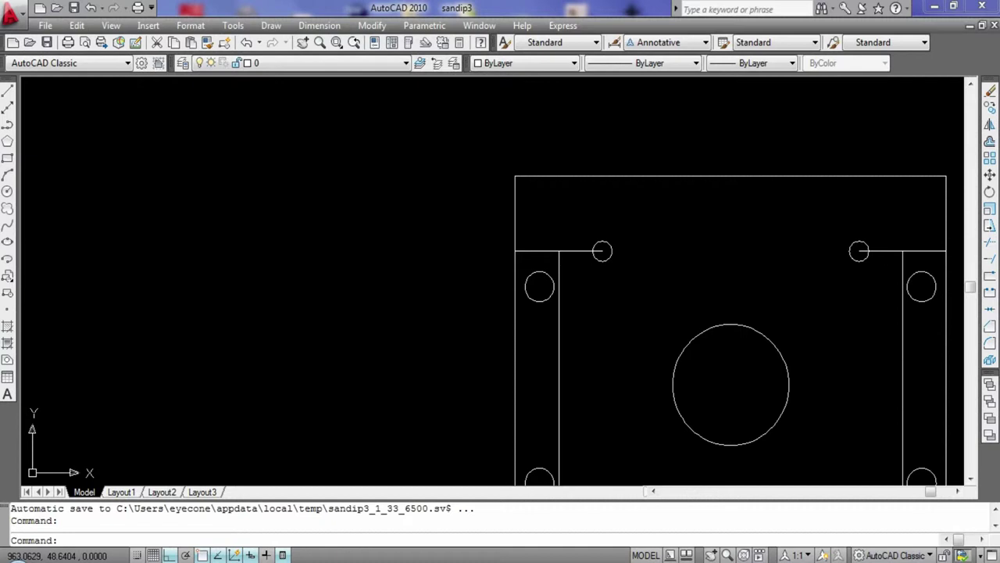
Trim away the four short connector segments between the side rails and the small holes.
{"action": "left_click", "coordinate": [666, 166]}
{"action": "key", "text": "Escape"}
{"action": "left_click", "coordinate": [685, 345]}
{"action": "scroll", "coordinate": [23, 78], "scroll_direction": "down", "scroll_amount": 3}
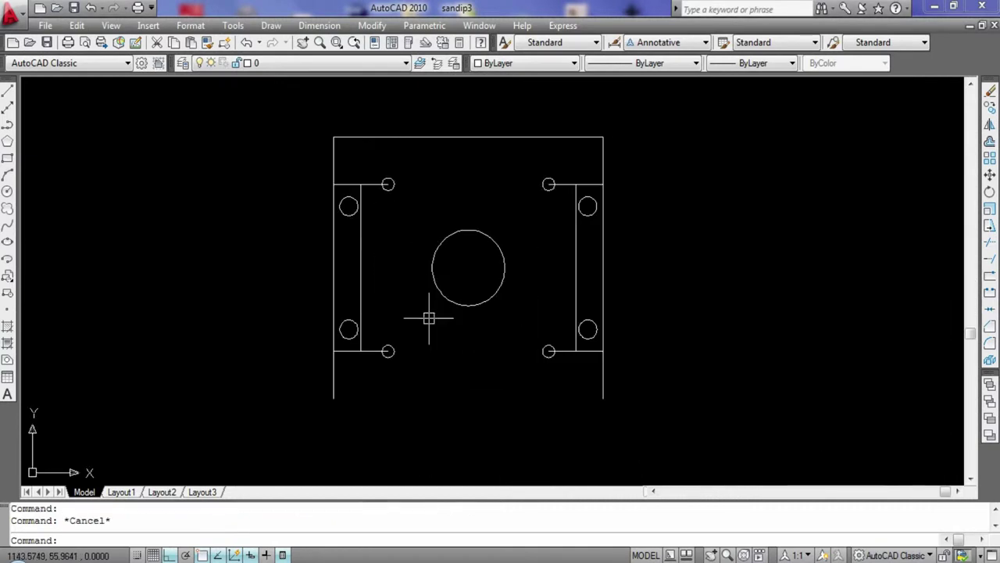
{"action": "type", "text": "tr"}
{"action": "key", "text": "Return"}
{"action": "key", "text": "Return"}
{"action": "left_click", "coordinate": [368, 185]}
{"action": "left_click", "coordinate": [371, 351]}
{"action": "left_click", "coordinate": [564, 350]}
{"action": "left_click", "coordinate": [563, 185]}
{"action": "scroll", "coordinate": [413, 270], "scroll_direction": "up", "scroll_amount": 3}
{"action": "key", "text": "Escape"}
Delete the leftover stray line inside the top-left hole.
{"action": "left_click", "coordinate": [360, 95]}
{"action": "key", "text": "Delete"}
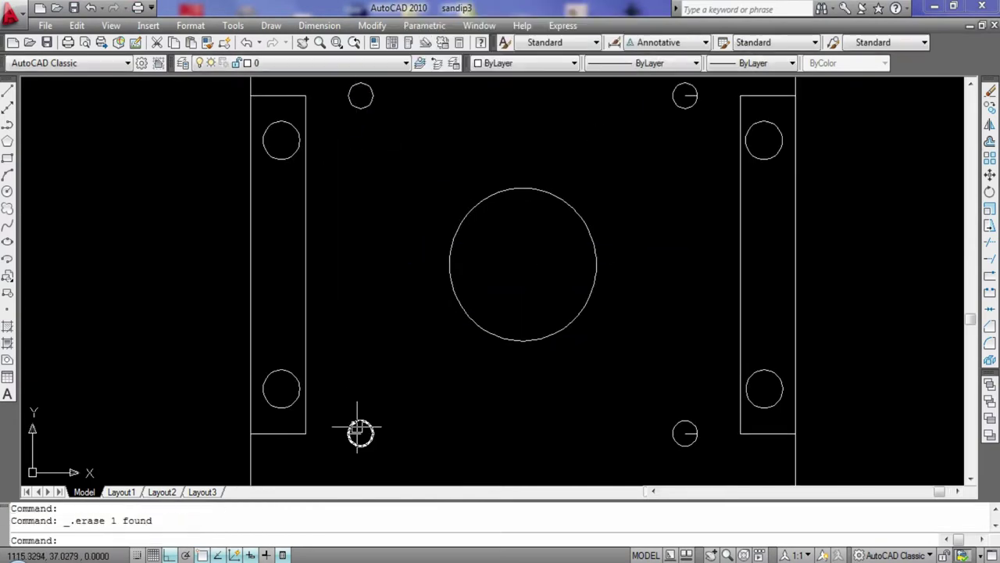
{"action": "scroll", "coordinate": [564, 222], "scroll_direction": "down", "scroll_amount": 4}
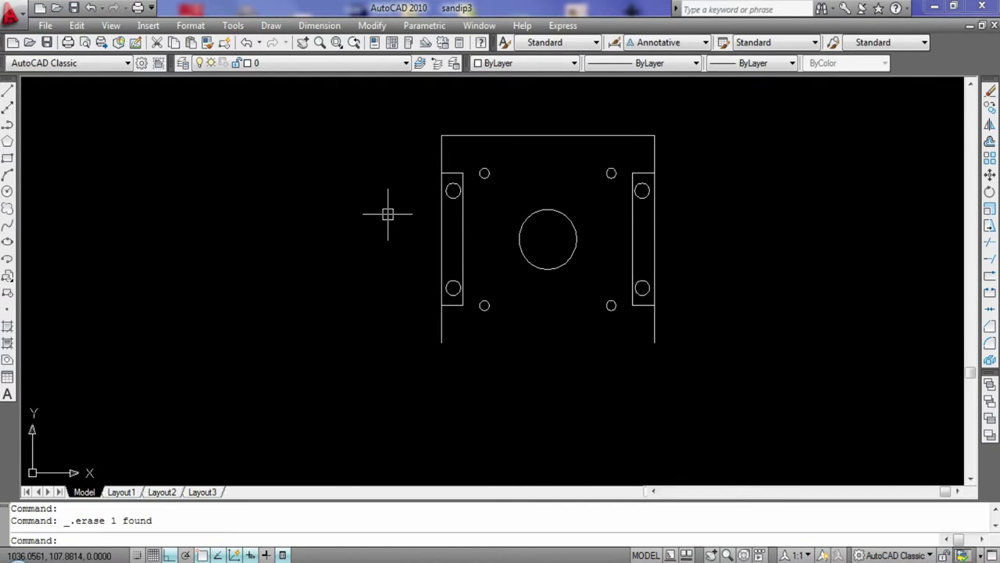
{"action": "left_click", "coordinate": [7, 91]}
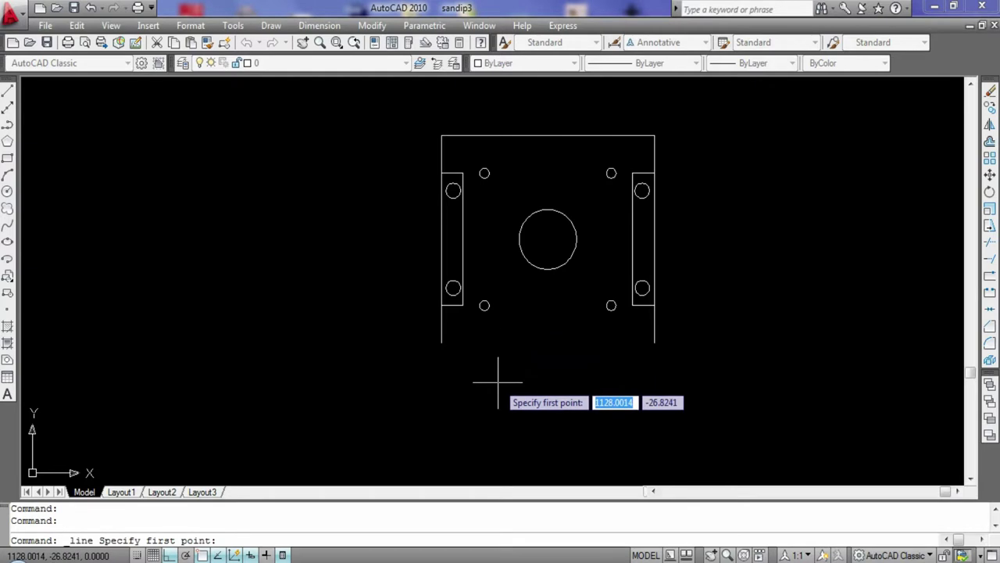
Draw a trial 40-unit line down from the bore centre, then delete it.
{"action": "left_click", "coordinate": [7, 91]}
{"action": "left_click", "coordinate": [548, 240]}
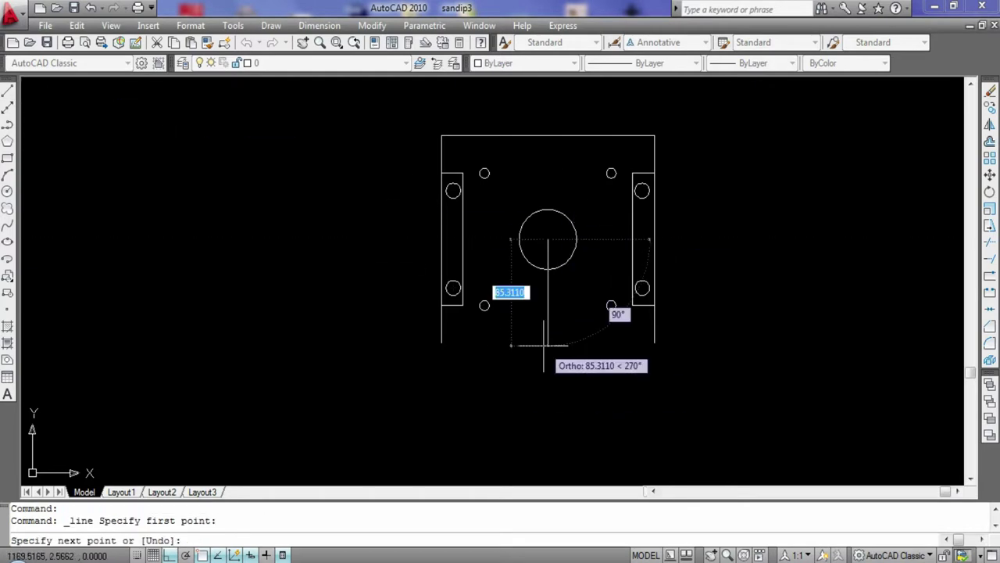
{"action": "type", "text": "40"}
{"action": "key", "text": "Return"}
{"action": "key", "text": "Escape"}
{"action": "left_click", "coordinate": [549, 281]}
{"action": "key", "text": "Delete"}
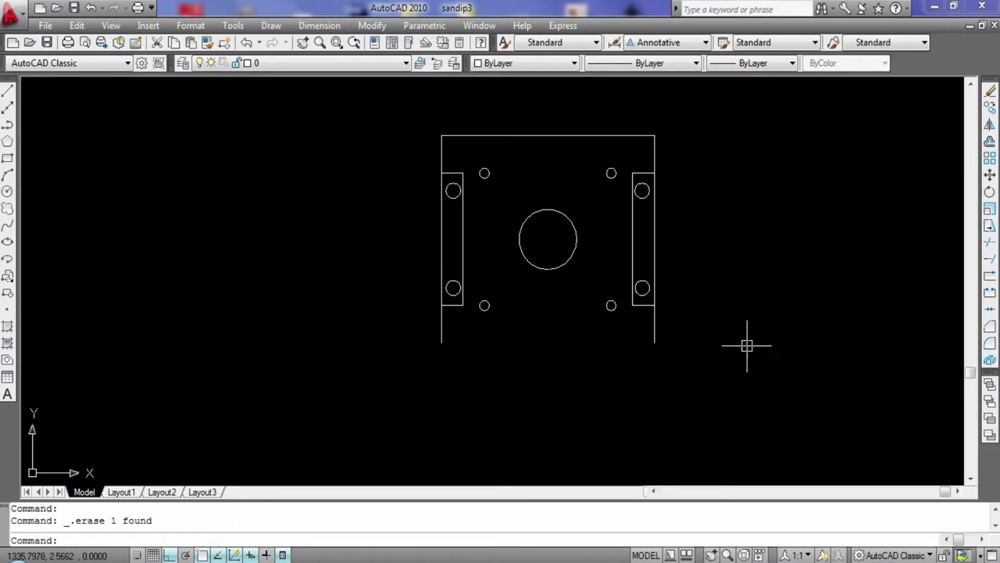
Draw an 83-unit vertical line straight down from the bore centre.
{"action": "key", "text": "Escape"}
{"action": "left_click", "coordinate": [7, 90]}
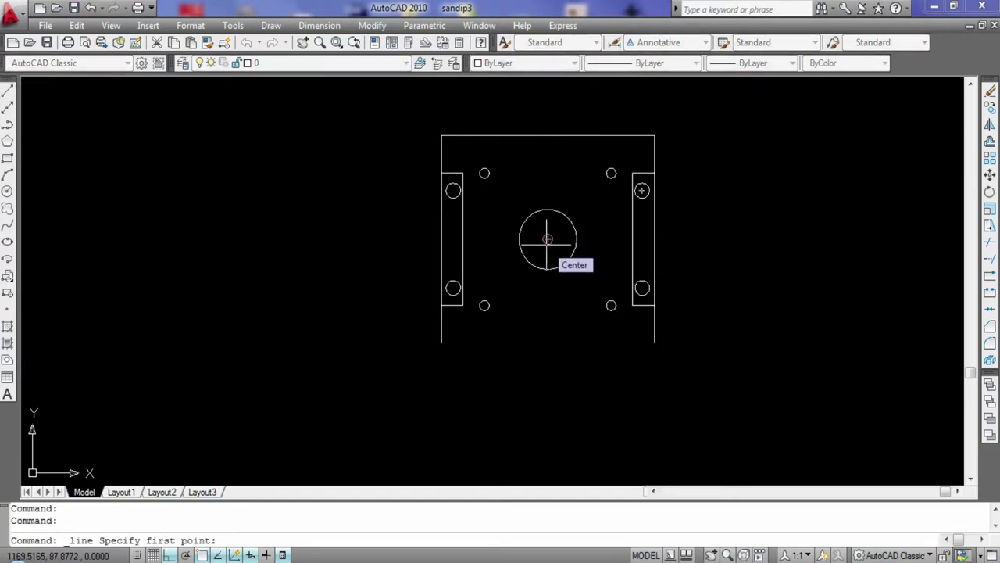
{"action": "left_click", "coordinate": [7, 91]}
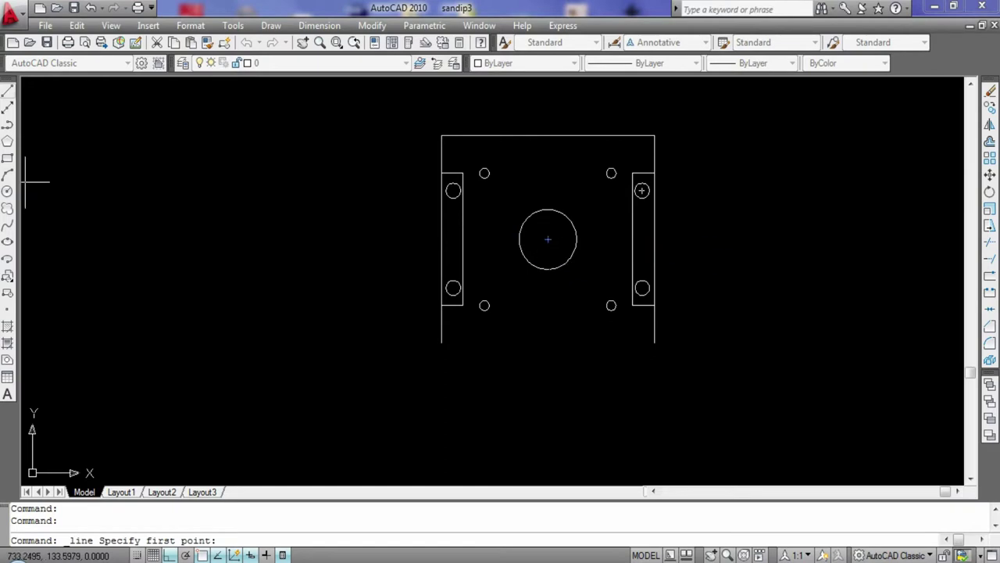
{"action": "left_click", "coordinate": [547, 239]}
{"action": "type", "text": "83"}
{"action": "key", "text": "Return"}
{"action": "key", "text": "Escape"}
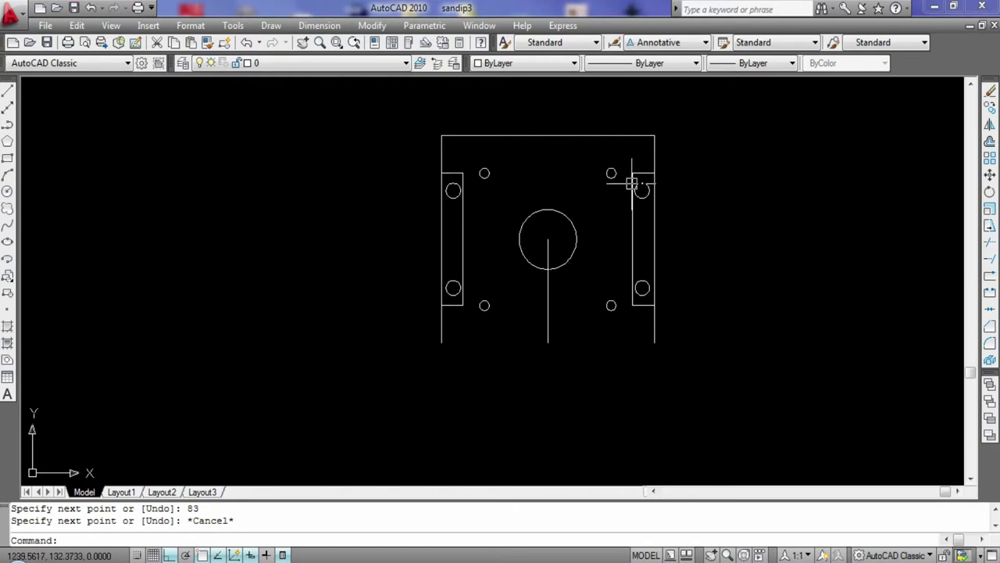
Add a trial linear dimension (78.7998) from the bore centre, then erase it.
{"action": "left_click", "coordinate": [319, 25]}
{"action": "left_click", "coordinate": [329, 65]}
{"action": "left_click", "coordinate": [509, 474]}
{"action": "left_click", "coordinate": [547, 238]}
{"action": "left_click", "coordinate": [641, 190]}
{"action": "left_click", "coordinate": [643, 114]}
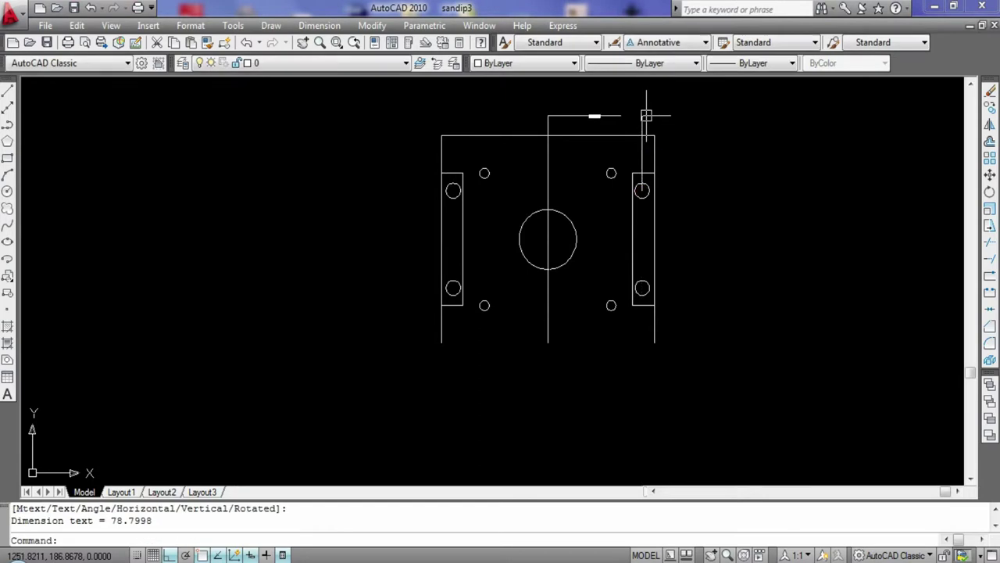
{"action": "scroll", "coordinate": [610, 106], "scroll_direction": "up", "scroll_amount": 5}
{"action": "left_click", "coordinate": [594, 133]}
{"action": "key", "text": "Delete"}
{"action": "scroll", "coordinate": [601, 173], "scroll_direction": "down", "scroll_amount": 4}
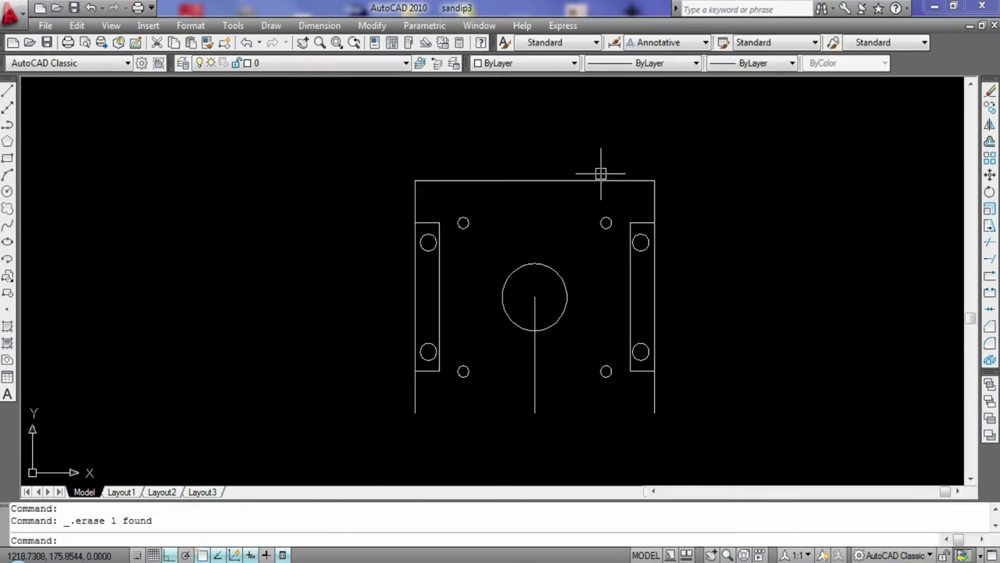
{"action": "scroll", "coordinate": [727, 211], "scroll_direction": "down", "scroll_amount": 1}
Trim the plate's left and right edges below the side rails.
{"action": "left_click", "coordinate": [7, 91]}
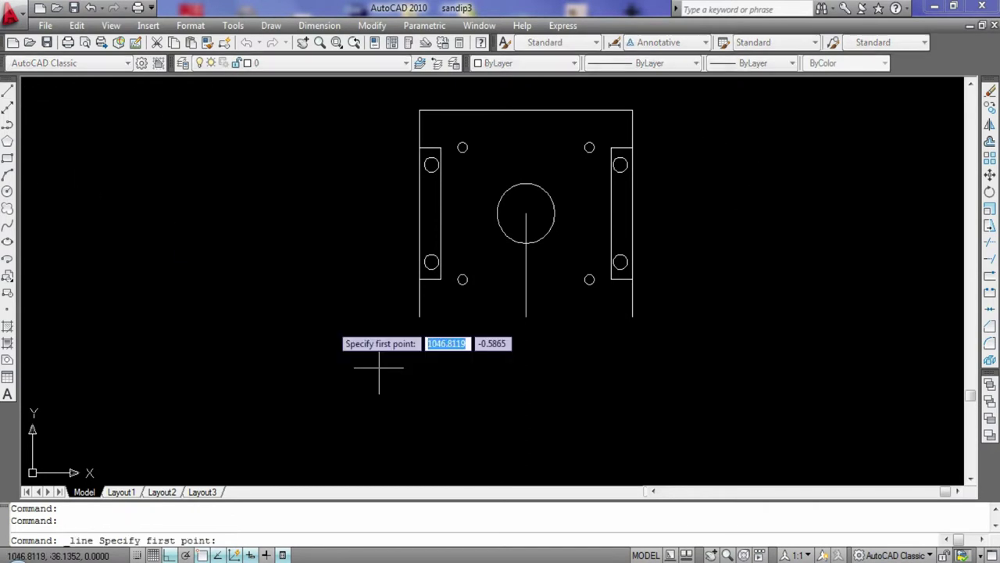
{"action": "key", "text": "Escape"}
{"action": "type", "text": "tr"}
{"action": "key", "text": "Return"}
{"action": "key", "text": "Return"}
{"action": "left_click", "coordinate": [629, 315]}
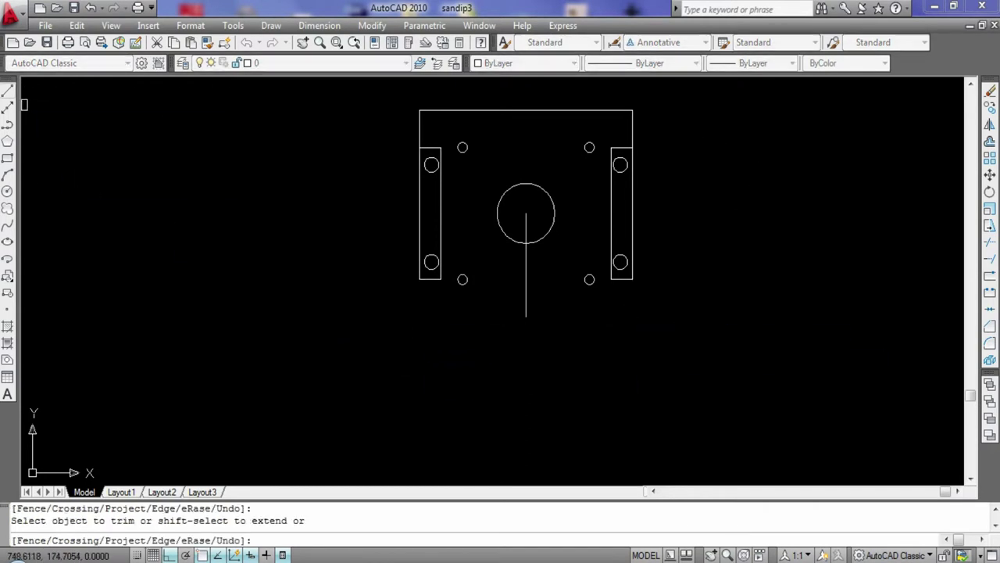
{"action": "left_click", "coordinate": [7, 91]}
Draw 7-unit vertical lines down from both rail corners.
{"action": "left_click", "coordinate": [419, 279]}
{"action": "type", "text": "7"}
{"action": "key", "text": "Return"}
{"action": "key", "text": "Escape"}
{"action": "left_click", "coordinate": [8, 91]}
{"action": "left_click", "coordinate": [632, 279]}
{"action": "type", "text": "7"}
{"action": "key", "text": "Return"}
{"action": "key", "text": "Escape"}
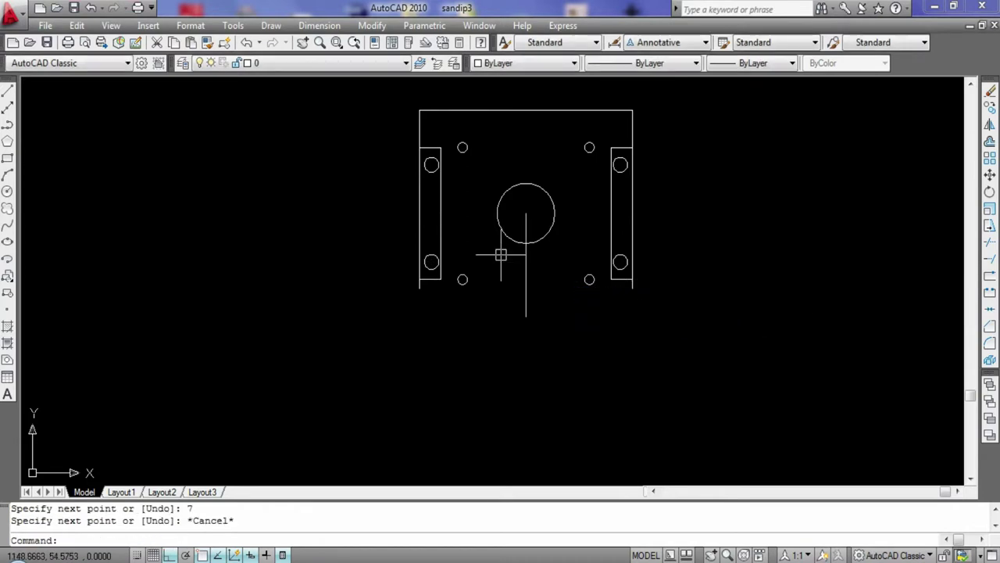
Delete the centre line and draw a 39-unit bottom edge from the bottom-left corner.
{"action": "left_click", "coordinate": [526, 279]}
{"action": "key", "text": "Delete"}
{"action": "left_click", "coordinate": [7, 90]}
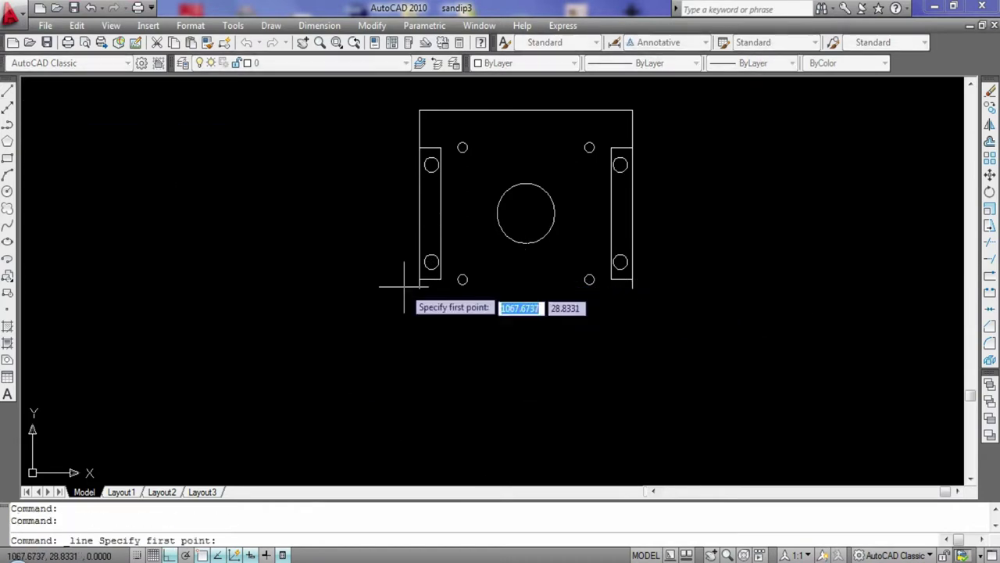
{"action": "left_click", "coordinate": [419, 289]}
{"action": "type", "text": "53"}
{"action": "key", "text": "Return"}
{"action": "key", "text": "Escape"}
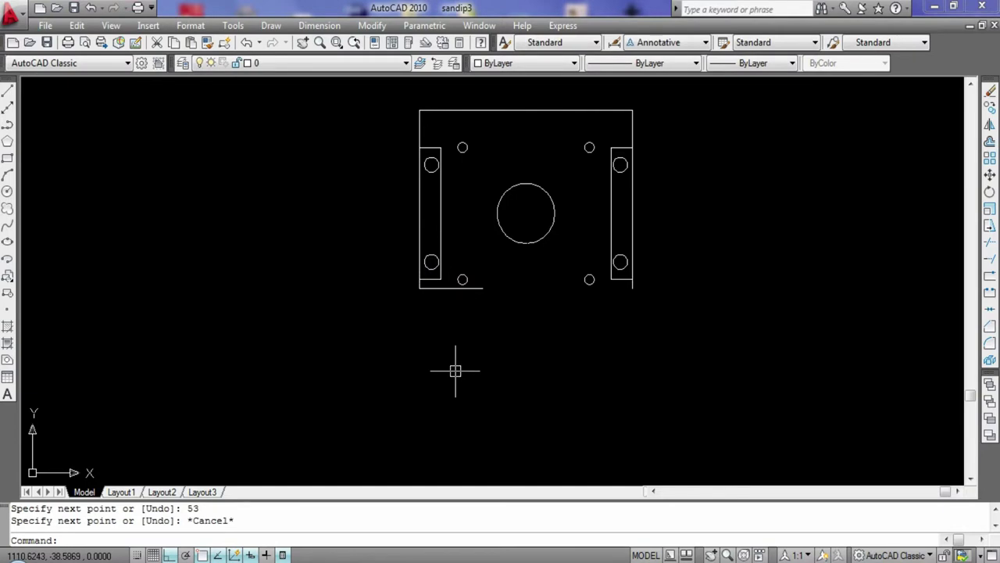
{"action": "left_click", "coordinate": [477, 289]}
{"action": "key", "text": "Delete"}
{"action": "left_click", "coordinate": [7, 91]}
{"action": "left_click", "coordinate": [420, 288]}
{"action": "type", "text": "39"}
{"action": "key", "text": "Return"}
{"action": "key", "text": "Escape"}
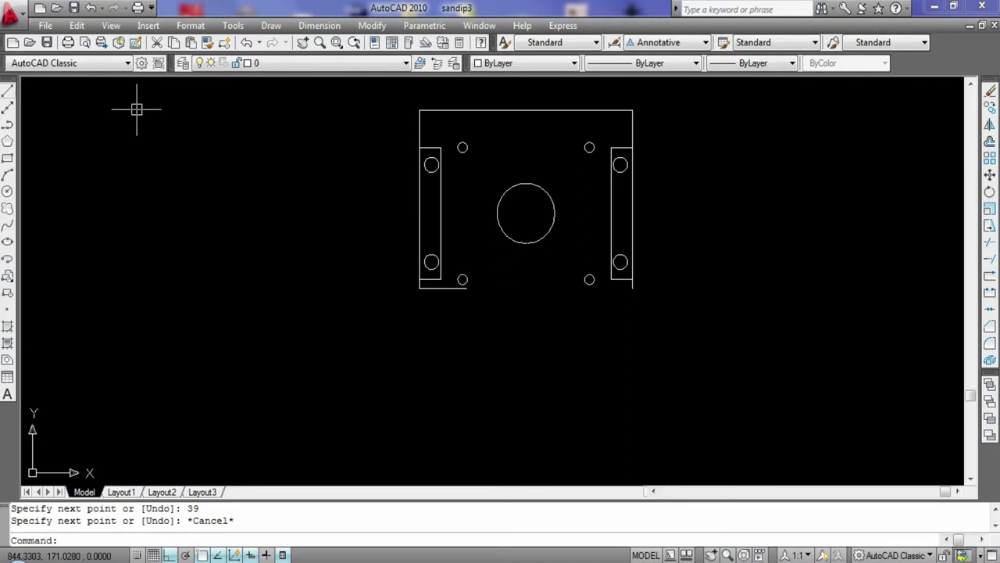
Redraw the 83-unit vertical centre line down from the bore centre.
{"action": "scroll", "coordinate": [565, 313], "scroll_direction": "up", "scroll_amount": 3}
{"action": "middle_click_drag", "start_coordinate": [471, 308], "coordinate": [480, 280]}
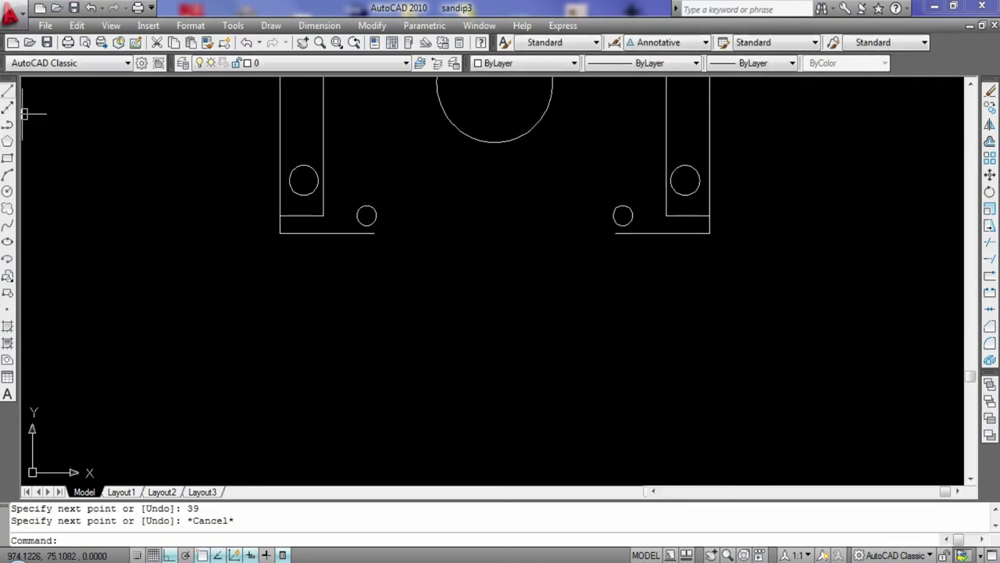
{"action": "left_click", "coordinate": [7, 91]}
{"action": "key", "text": "Escape"}
{"action": "middle_click_drag", "start_coordinate": [133, 168], "coordinate": [102, 367]}
{"action": "left_click", "coordinate": [7, 90]}
{"action": "left_click", "coordinate": [463, 283]}
{"action": "type", "text": "83"}
{"action": "key", "text": "Return"}
{"action": "key", "text": "Escape"}
Draw the tab outline below the plate with two diagonals meeting at the bottom centre.
{"action": "scroll", "coordinate": [462, 375], "scroll_direction": "down", "scroll_amount": 3}
{"action": "scroll", "coordinate": [602, 352], "scroll_direction": "up", "scroll_amount": 4}
{"action": "middle_click_drag", "start_coordinate": [618, 240], "coordinate": [704, 205]}
{"action": "middle_click_drag", "start_coordinate": [411, 547], "coordinate": [474, 479]}
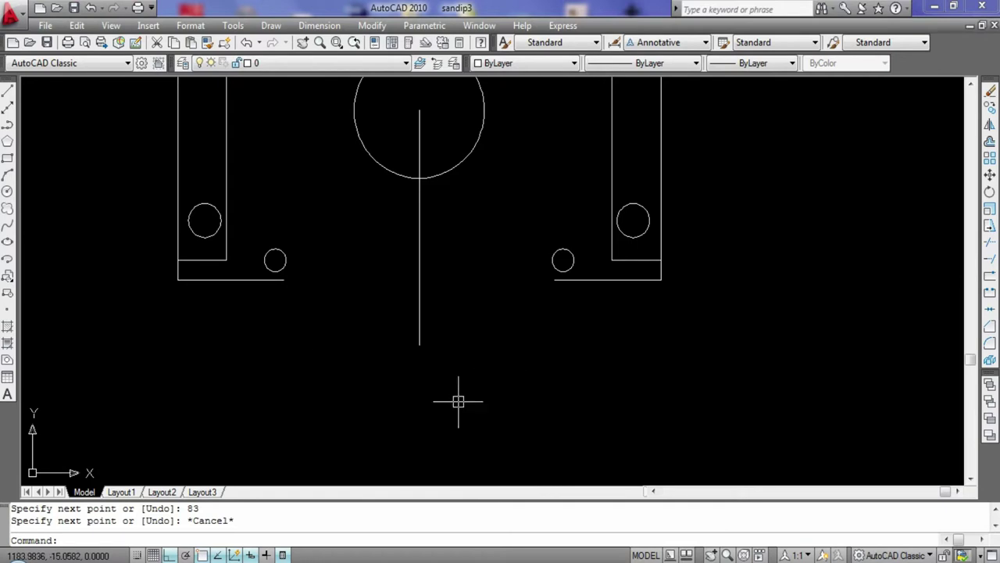
{"action": "left_click", "coordinate": [7, 90]}
{"action": "left_click", "coordinate": [285, 279]}
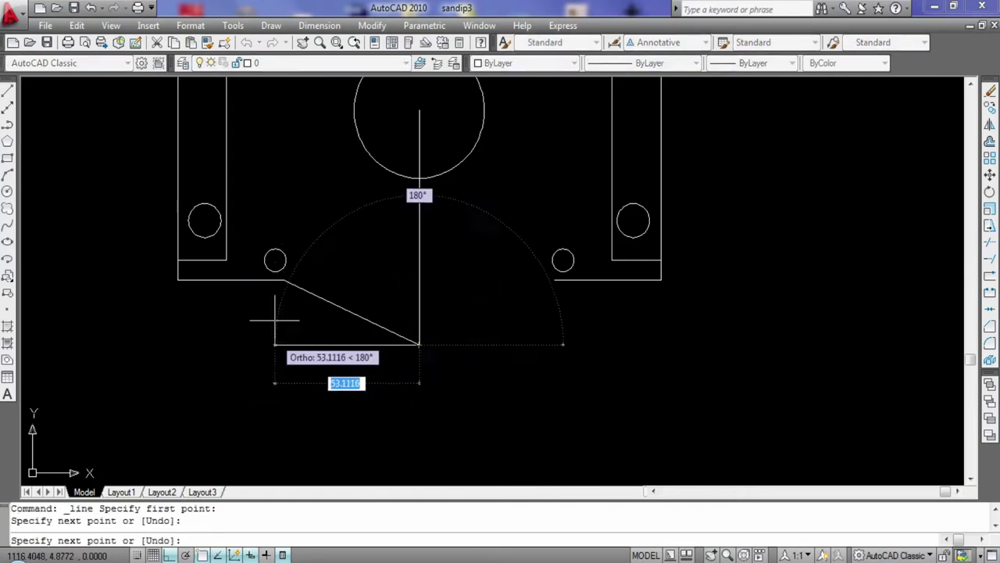
{"action": "left_click", "coordinate": [283, 344]}
{"action": "left_click", "coordinate": [283, 279]}
{"action": "left_click", "coordinate": [420, 279]}
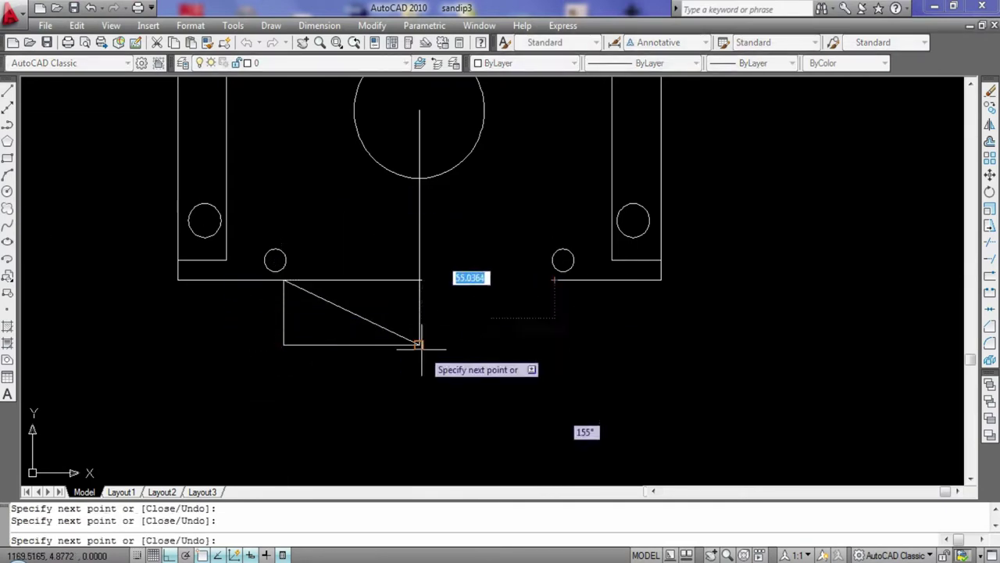
{"action": "left_click", "coordinate": [421, 344]}
{"action": "left_click", "coordinate": [554, 279]}
{"action": "key", "text": "Return"}
Draw the tab's right side down from the right corner.
{"action": "left_click", "coordinate": [7, 91]}
{"action": "left_click", "coordinate": [555, 279]}
{"action": "left_click", "coordinate": [555, 344]}
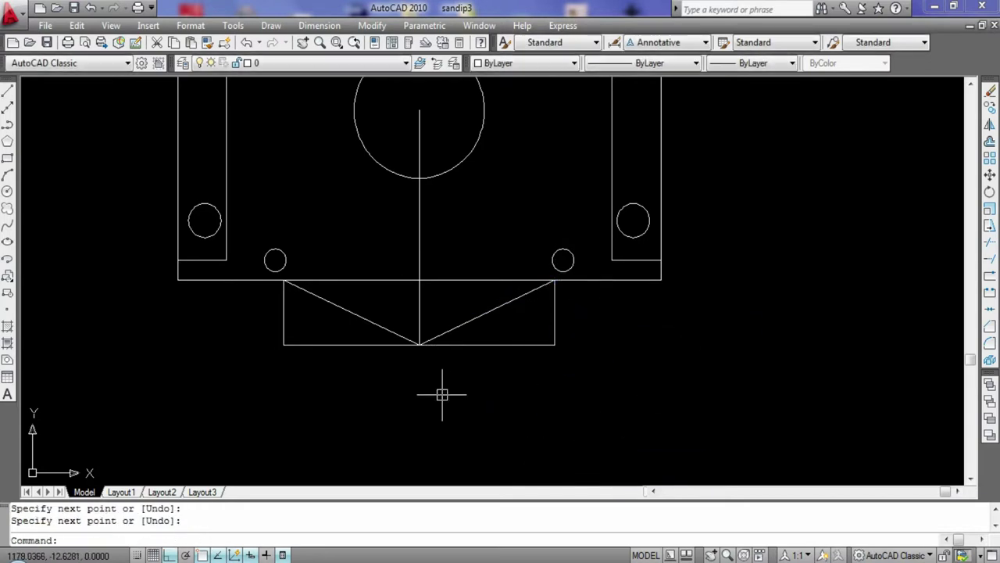
{"action": "left_click", "coordinate": [7, 90]}
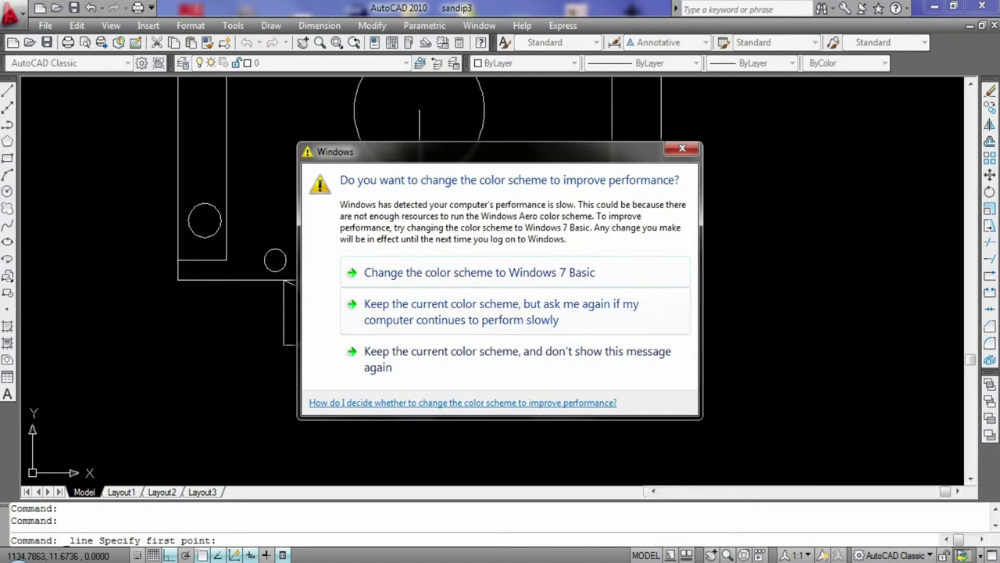
Draw a trial 10-unit line up from the tab bottom, then delete it.
{"action": "left_click", "coordinate": [515, 358]}
{"action": "key", "text": "Escape"}
{"action": "left_click", "coordinate": [7, 91]}
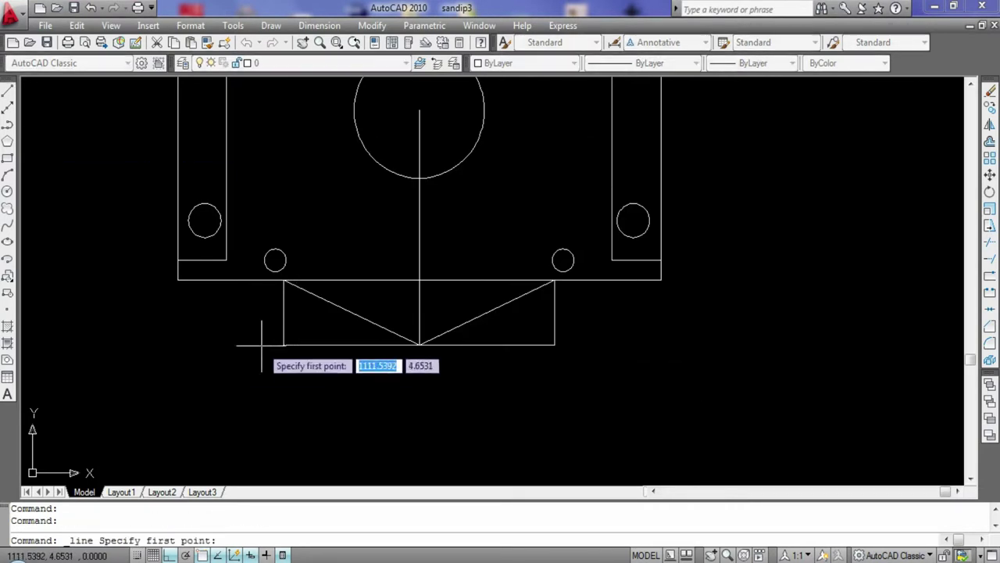
{"action": "left_click", "coordinate": [339, 345]}
{"action": "type", "text": "10"}
{"action": "key", "text": "Return"}
{"action": "key", "text": "Escape"}
{"action": "left_click", "coordinate": [339, 328]}
{"action": "key", "text": "Delete"}
Add a 7-unit line up from the tab bottom and delete the left diagonal and centre line.
{"action": "left_click", "coordinate": [7, 92]}
{"action": "left_click", "coordinate": [344, 344]}
{"action": "type", "text": "7"}
{"action": "key", "text": "Return"}
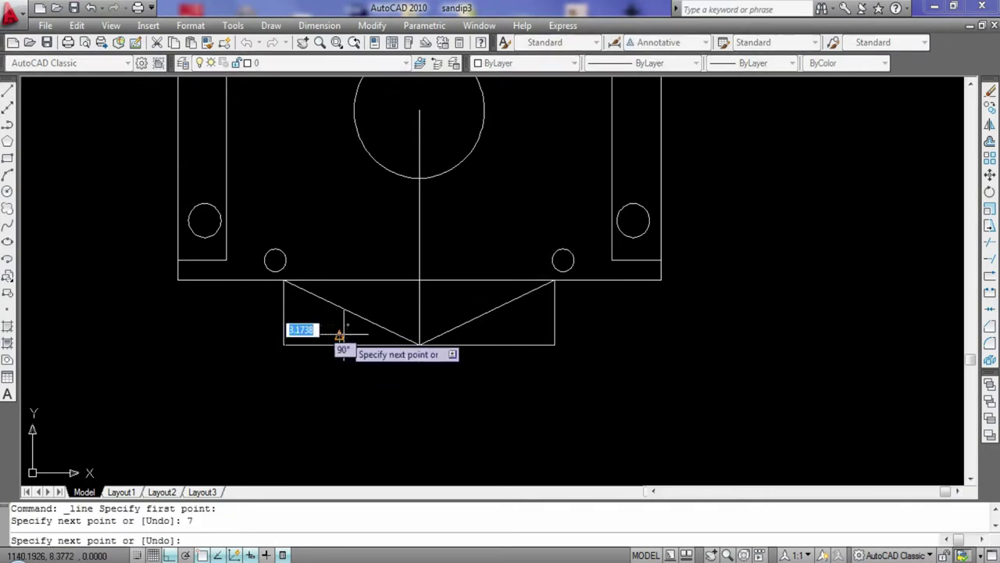
{"action": "key", "text": "Escape"}
{"action": "left_click", "coordinate": [386, 328]}
{"action": "key", "text": "Delete"}
{"action": "left_click", "coordinate": [417, 323]}
{"action": "key", "text": "Delete"}
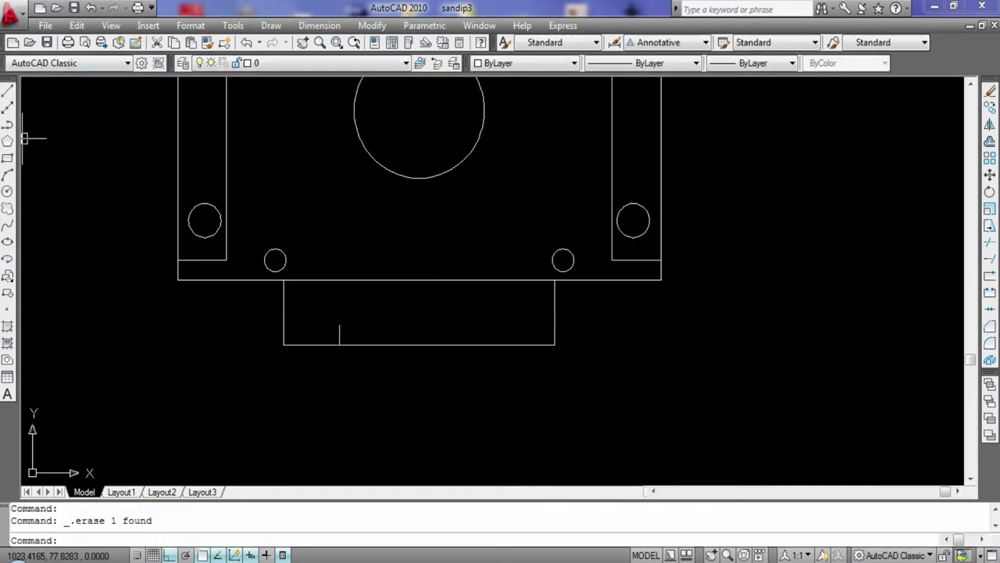
Draw a horizontal strip line across the tab and delete the short vertical line inside it.
{"action": "left_click", "coordinate": [7, 92]}
{"action": "left_click", "coordinate": [339, 325]}
{"action": "left_click", "coordinate": [284, 326]}
{"action": "left_click", "coordinate": [553, 325]}
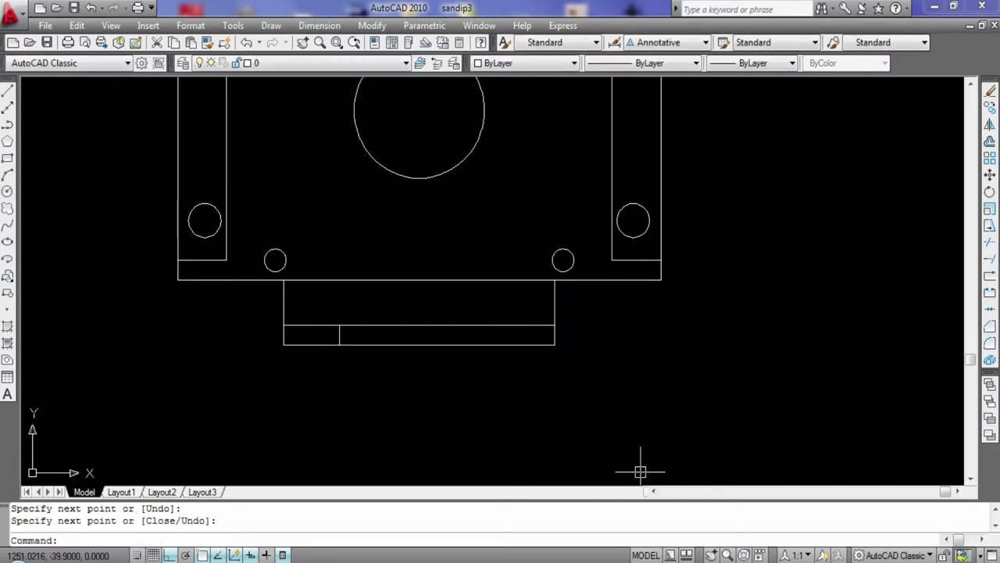
{"action": "scroll", "coordinate": [640, 472], "scroll_direction": "down", "scroll_amount": 2}
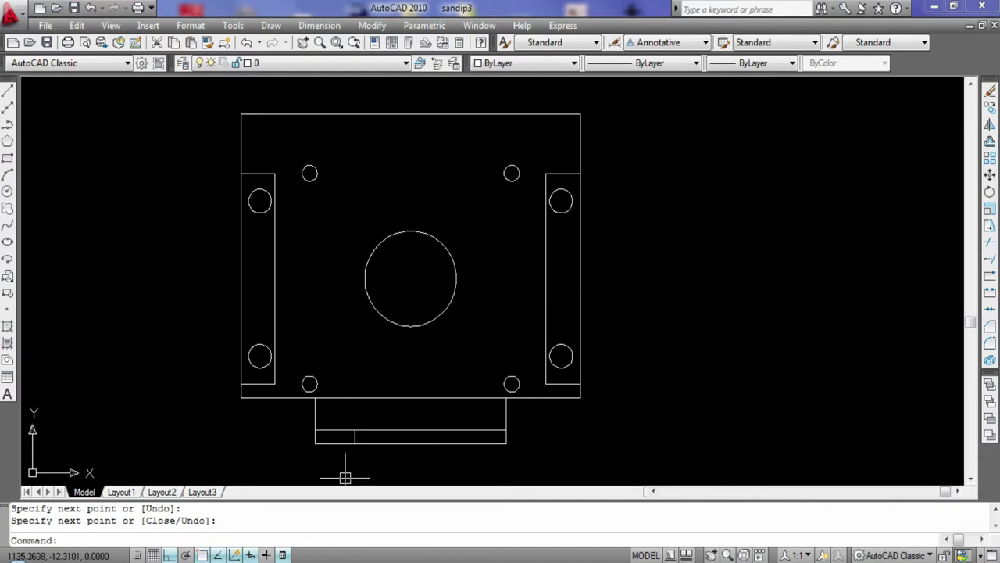
{"action": "left_click", "coordinate": [355, 439]}
{"action": "key", "text": "Delete"}
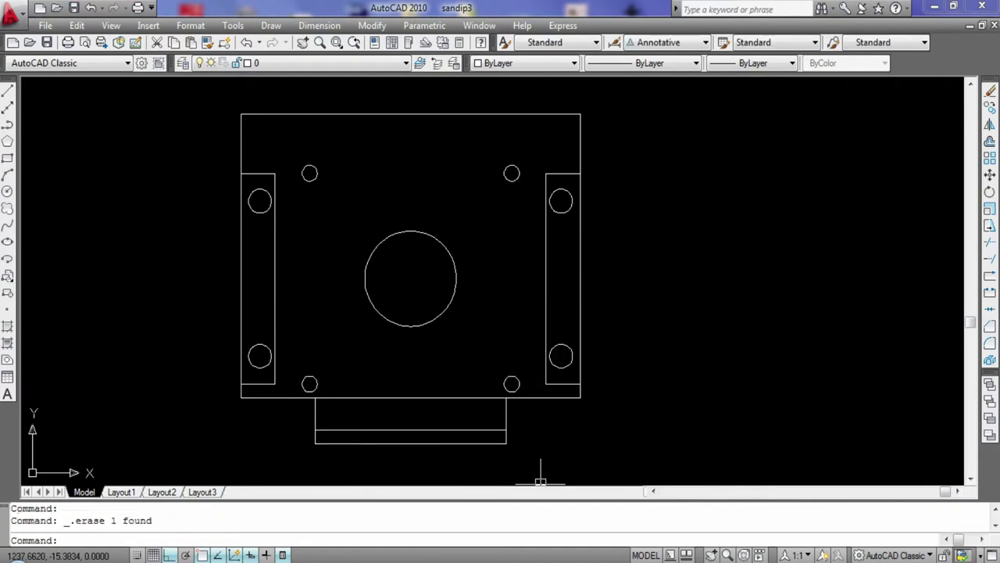
Delete the plate's bottom edge line crossing the tab and recentre on the bore.
{"action": "scroll", "coordinate": [540, 480], "scroll_direction": "up", "scroll_amount": 3}
{"action": "mouse_move", "coordinate": [575, 473]}
{"action": "middle_mouse_down"}
{"action": "mouse_move", "coordinate": [723, 403]}
{"action": "mouse_move", "coordinate": [910, 397]}
{"action": "middle_mouse_up"}
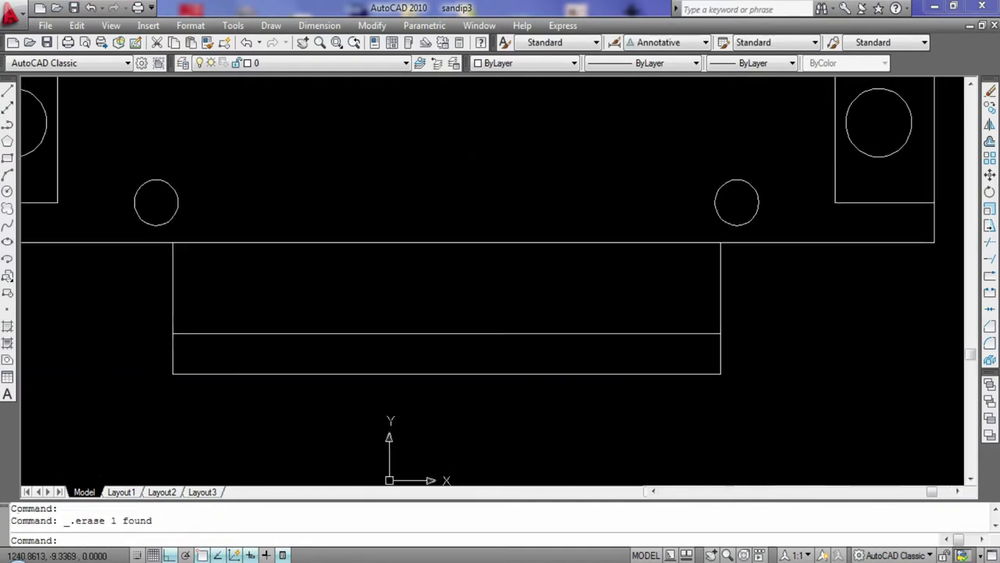
{"action": "scroll", "coordinate": [836, 454], "scroll_direction": "down", "scroll_amount": 1}
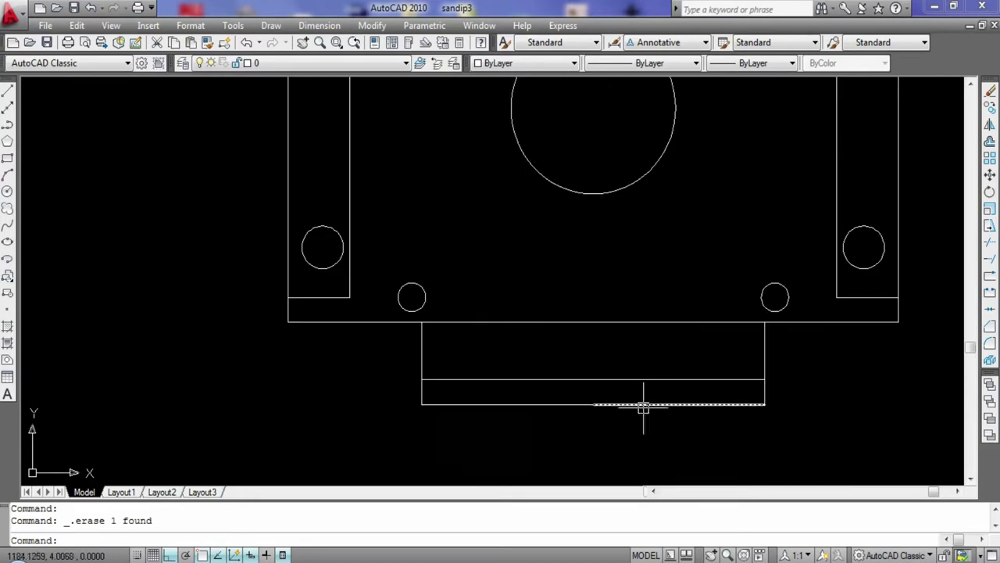
{"action": "left_click", "coordinate": [600, 321]}
{"action": "key", "text": "Delete"}
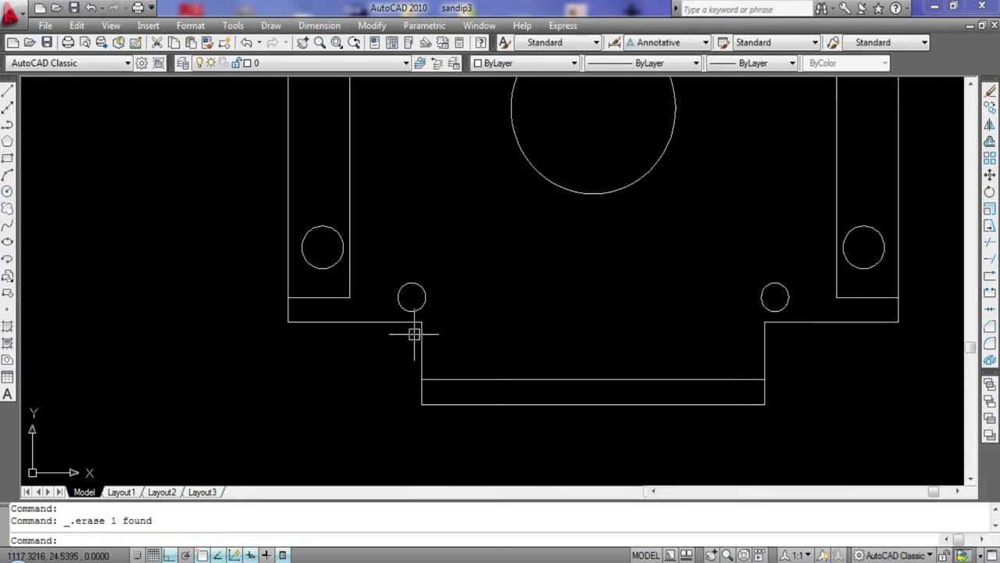
{"action": "middle_click_drag", "start_coordinate": [570, 234], "coordinate": [495, 463]}
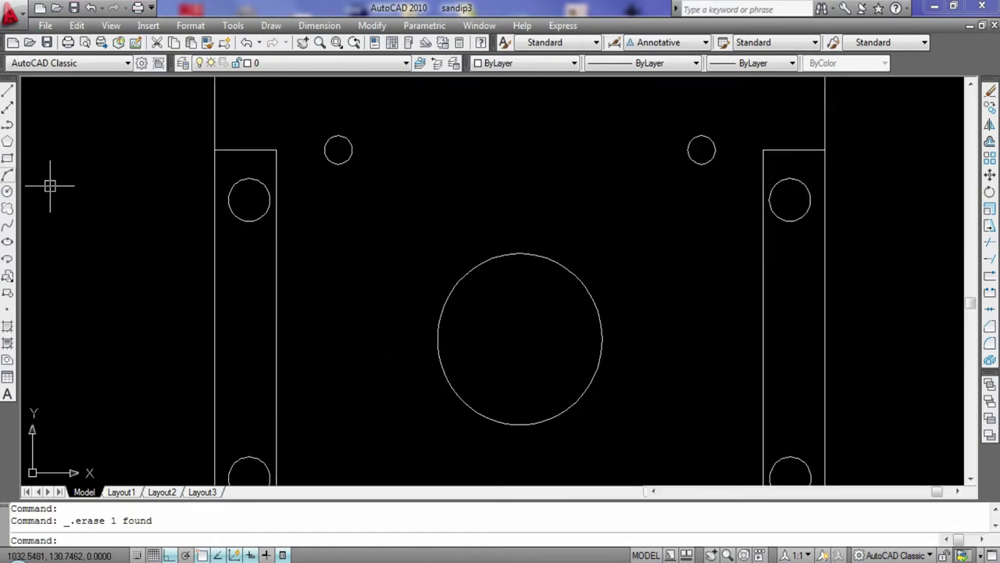
Draw a trial diameter-15 circle at the bore's centre, then erase it.
{"action": "left_click", "coordinate": [7, 191]}
{"action": "left_click", "coordinate": [520, 340]}
{"action": "type", "text": "d"}
{"action": "key", "text": "Return"}
{"action": "type", "text": "15"}
{"action": "key", "text": "Return"}
{"action": "left_click", "coordinate": [604, 293]}
{"action": "key", "text": "Delete"}
Draw a vertical trial line from the bore's centre and delete it.
{"action": "left_click", "coordinate": [7, 89]}
{"action": "left_click", "coordinate": [520, 338]}
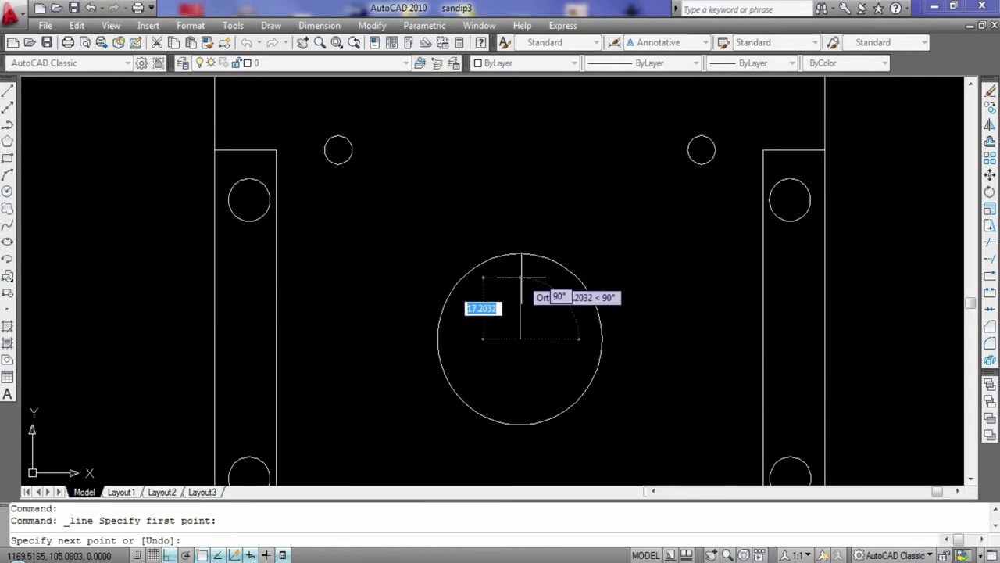
{"action": "key", "text": "Return"}
Draw a radius-35 trial circle on the bore's centre, then delete it.
{"action": "key", "text": "Return"}
{"action": "left_click", "coordinate": [520, 319]}
{"action": "key", "text": "Delete"}
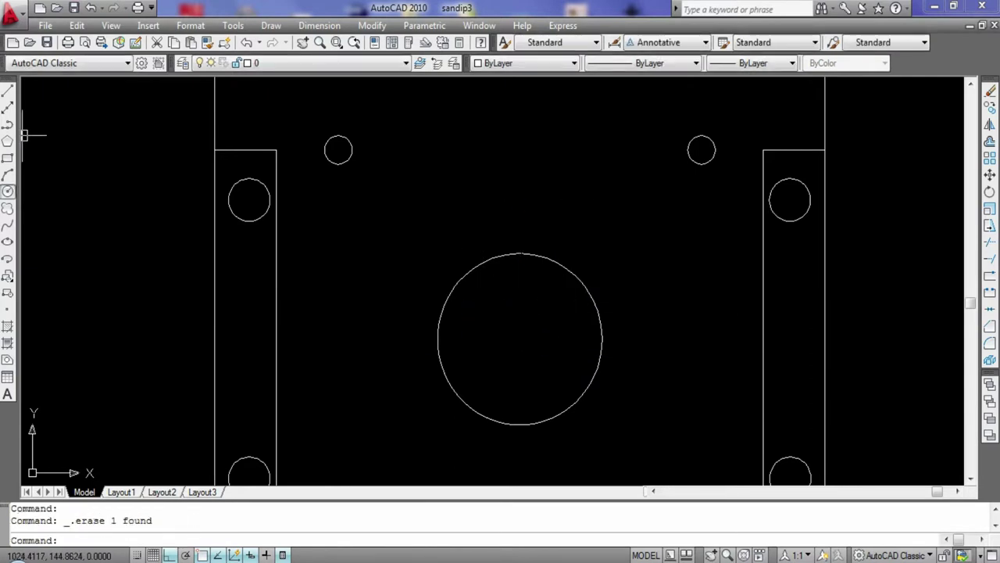
{"action": "left_click", "coordinate": [7, 191]}
{"action": "left_click", "coordinate": [519, 338]}
{"action": "type", "text": "35"}
{"action": "key", "text": "Return"}
{"action": "left_click", "coordinate": [520, 205]}
{"action": "key", "text": "Delete"}
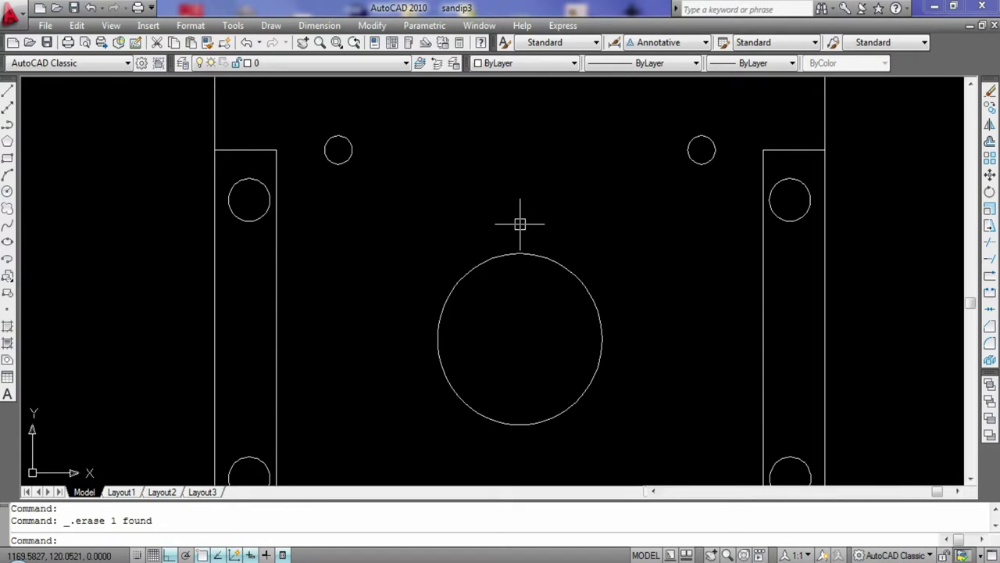
Draw the final radius-53 circle concentric with the central bore.
{"action": "left_click", "coordinate": [7, 191]}
{"action": "left_click", "coordinate": [520, 339]}
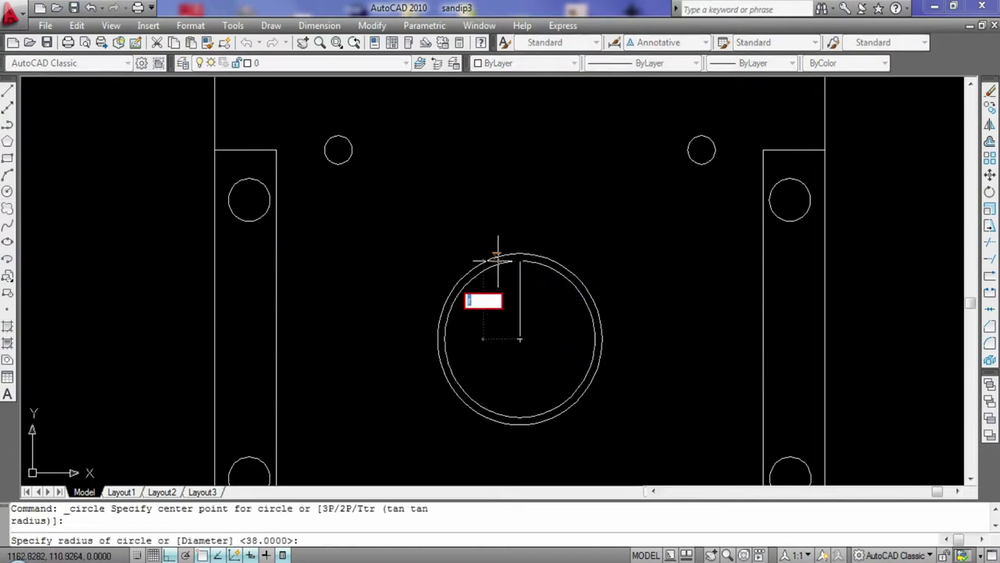
{"action": "type", "text": "53"}
{"action": "key", "text": "Return"}
{"action": "key", "text": "Escape"}
{"action": "scroll", "coordinate": [630, 194], "scroll_direction": "down", "scroll_amount": 2}
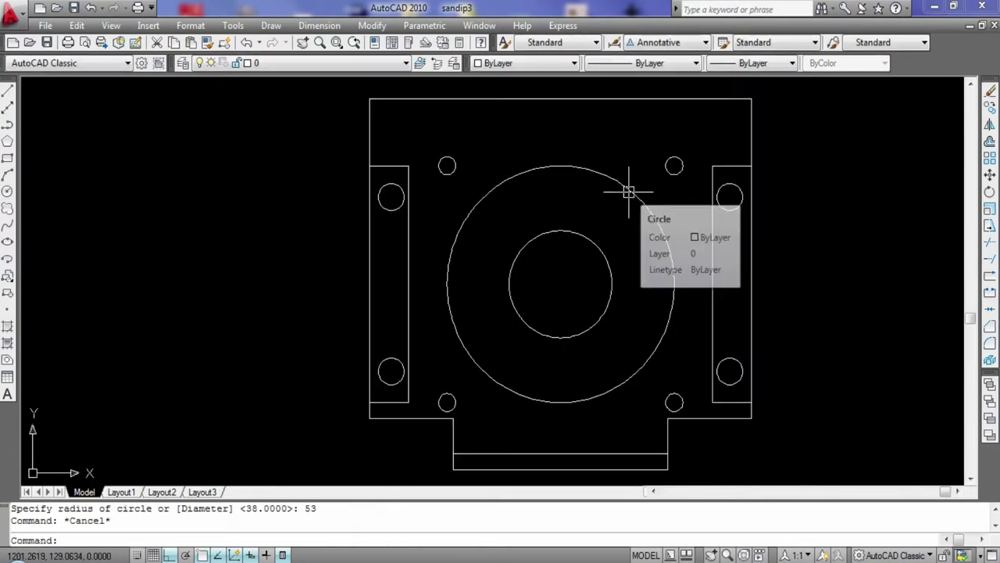
{"action": "mouse_move", "coordinate": [631, 453]}
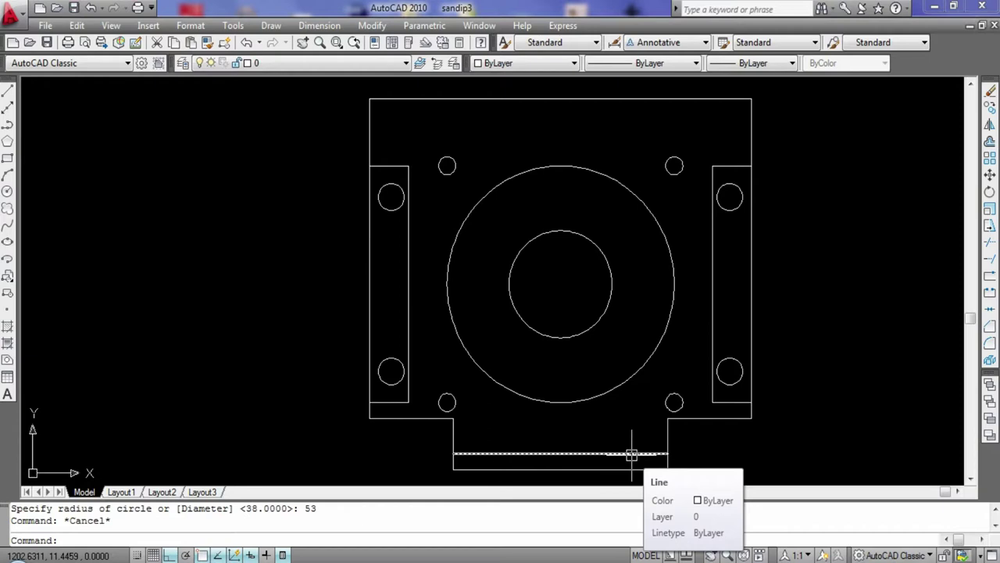
Try placing circle centres near the lower-left small hole, then abandon them.
{"action": "left_click", "coordinate": [7, 191]}
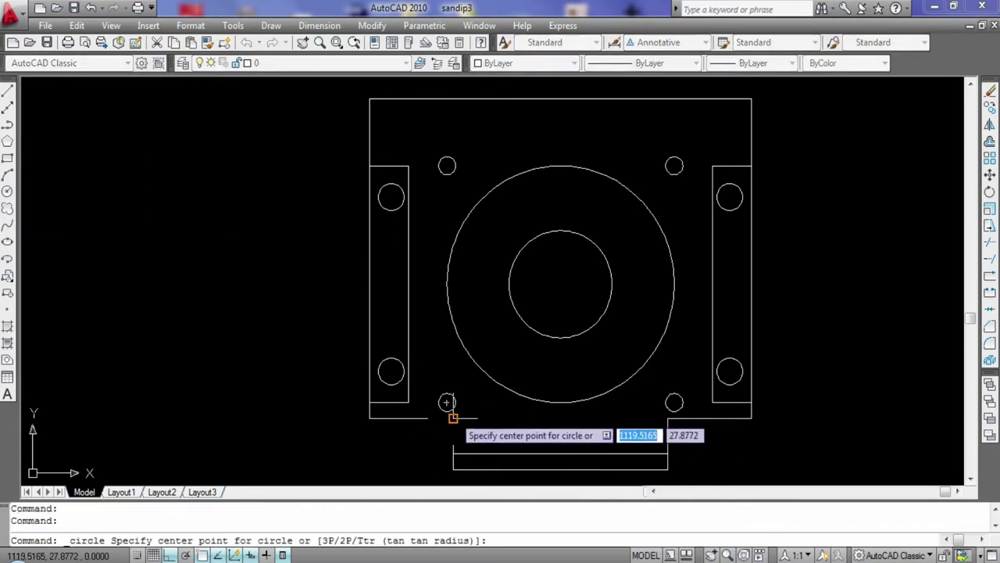
{"action": "left_click", "coordinate": [390, 370]}
{"action": "key", "text": "Escape"}
{"action": "left_click", "coordinate": [7, 190]}
{"action": "left_click", "coordinate": [413, 418]}
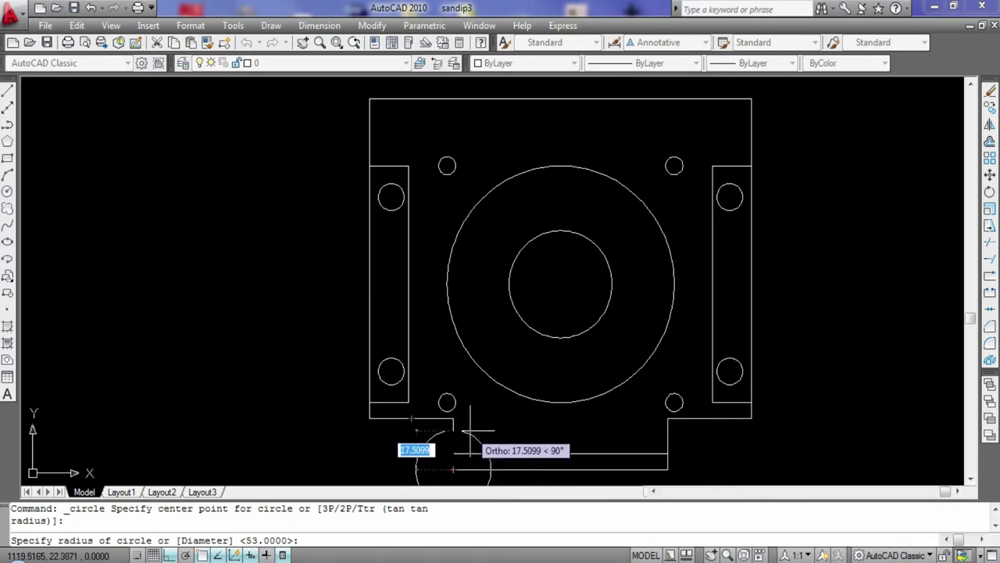
Draw a temporary helper line left from the tab's lower-left corner, then delete it.
{"action": "left_click", "coordinate": [7, 91]}
{"action": "middle_click_drag", "start_coordinate": [406, 453], "coordinate": [398, 301]}
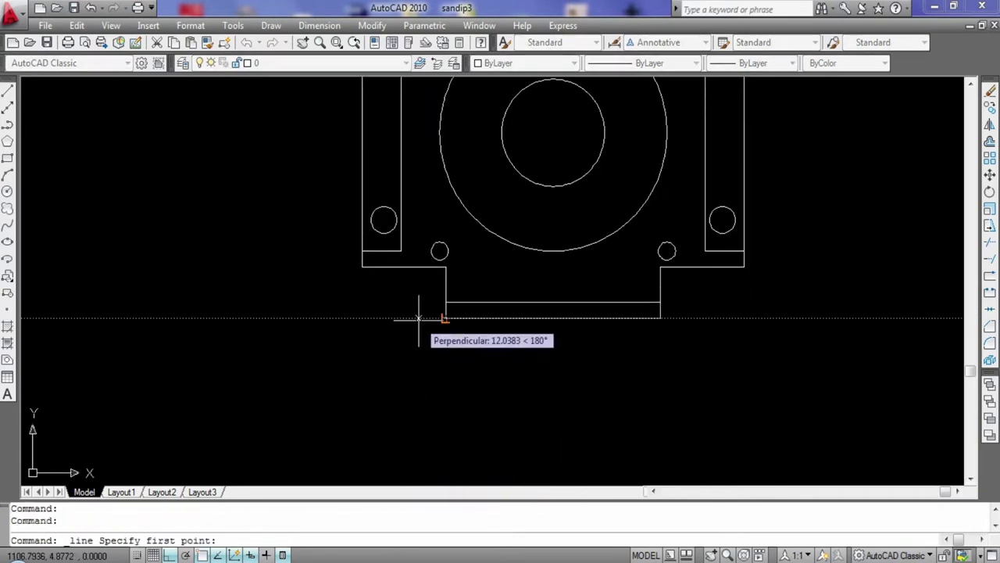
{"action": "left_click", "coordinate": [362, 320]}
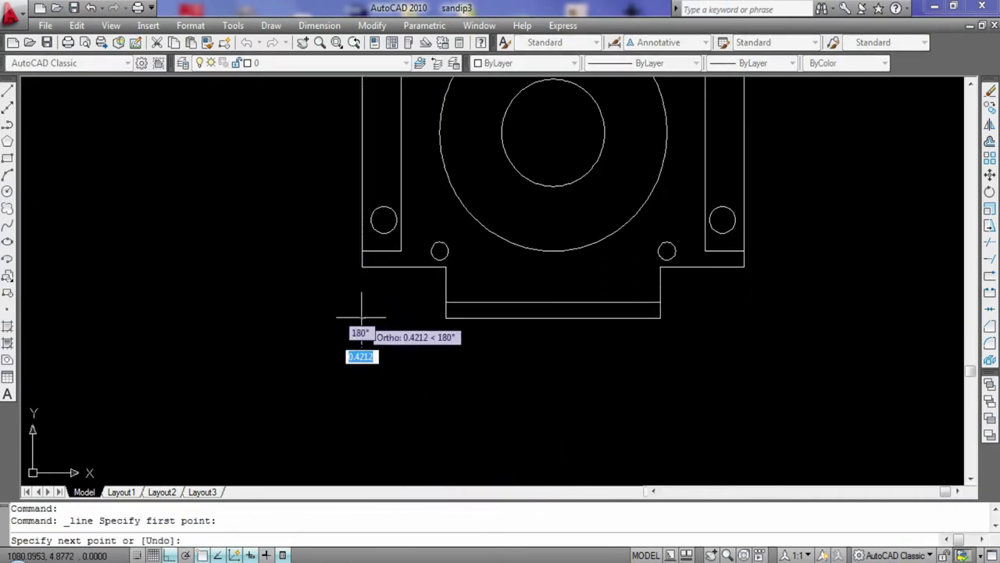
{"action": "left_click", "coordinate": [270, 311]}
{"action": "key", "text": "Escape"}
{"action": "left_click", "coordinate": [324, 318]}
{"action": "key", "text": "Delete"}
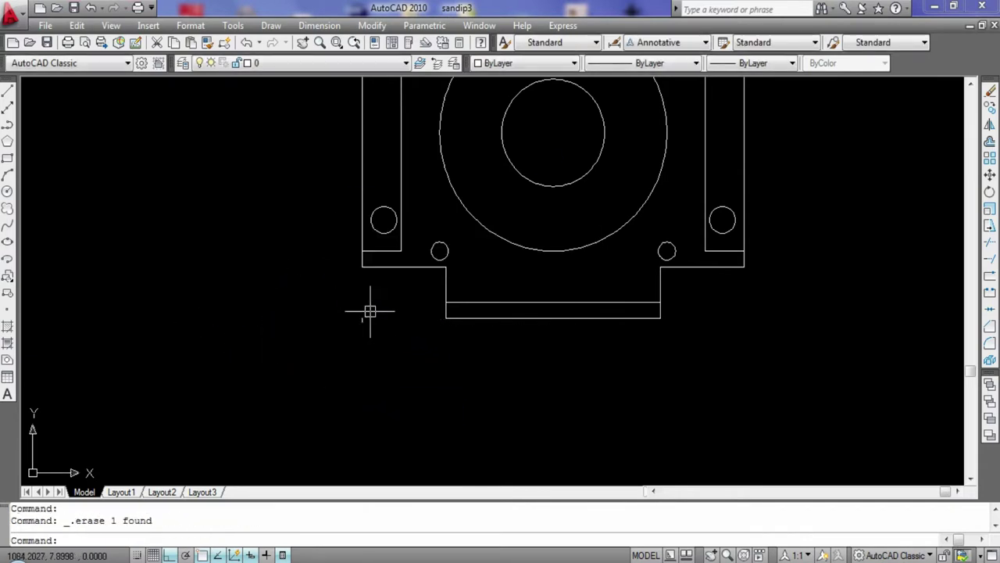
Draw a radius-43 circle centred below the plate's left edge, level with the tab bottom.
{"action": "left_click", "coordinate": [7, 191]}
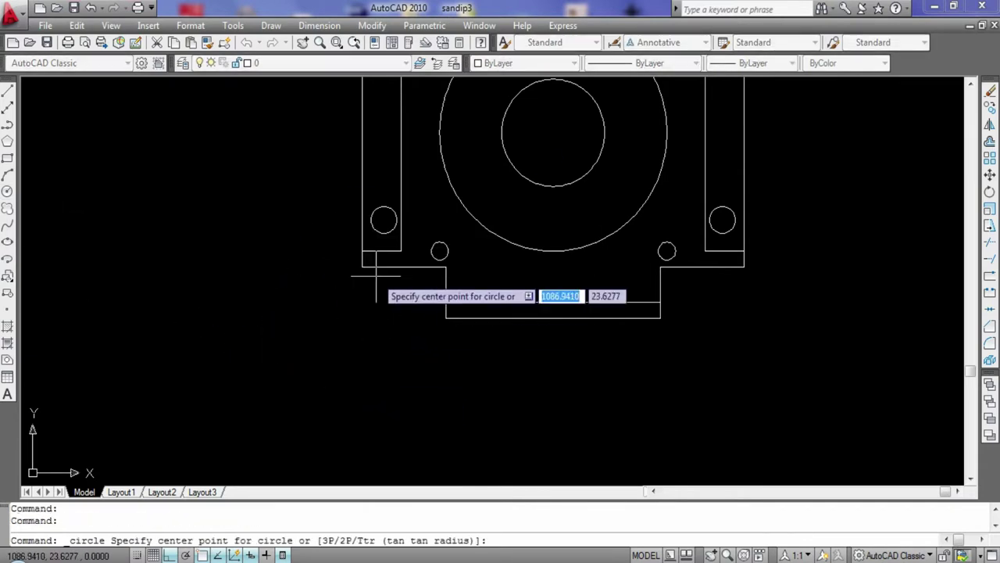
{"action": "left_click", "coordinate": [362, 318]}
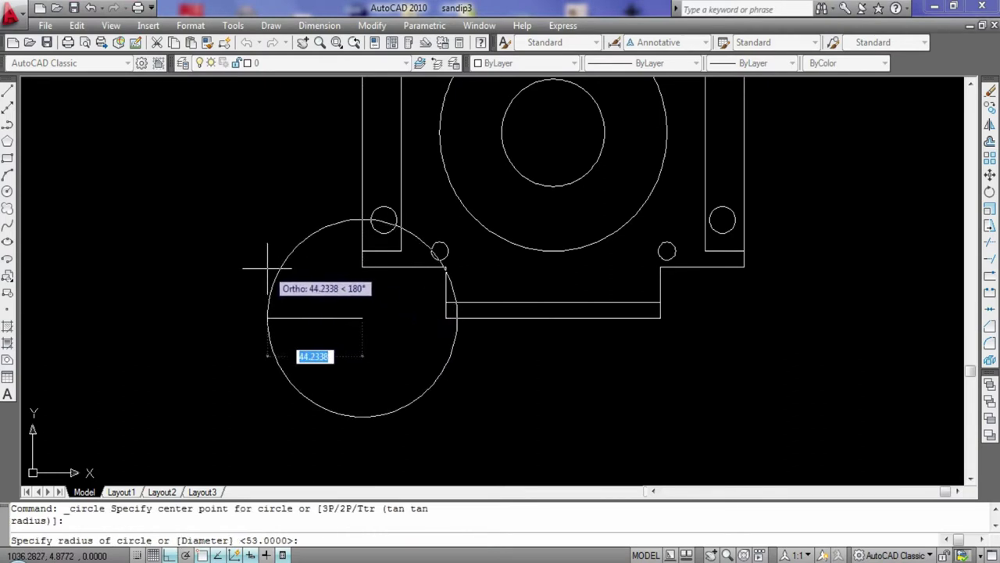
{"action": "type", "text": "43"}
{"action": "key", "text": "Return"}
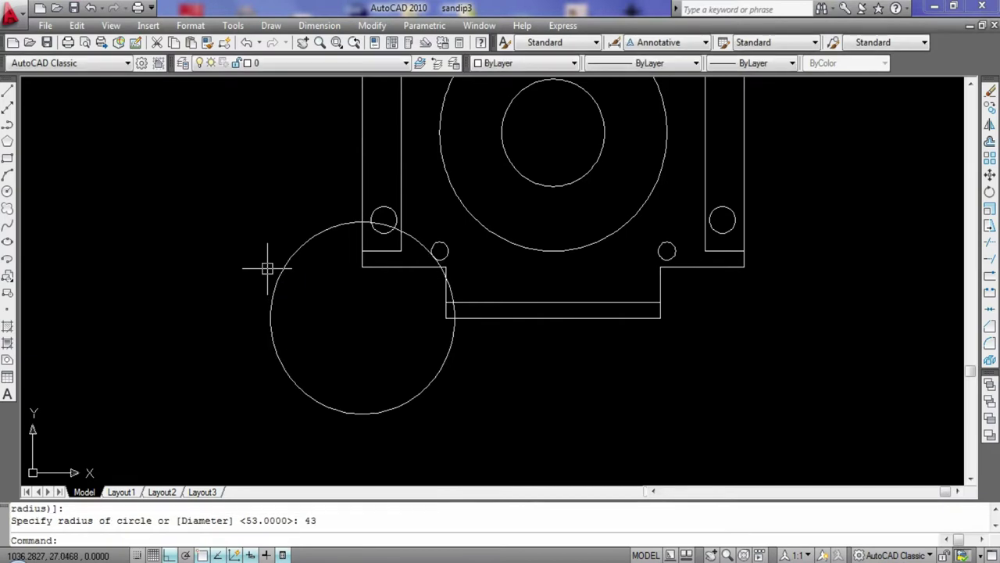
{"action": "scroll", "coordinate": [334, 279], "scroll_direction": "up", "scroll_amount": 3}
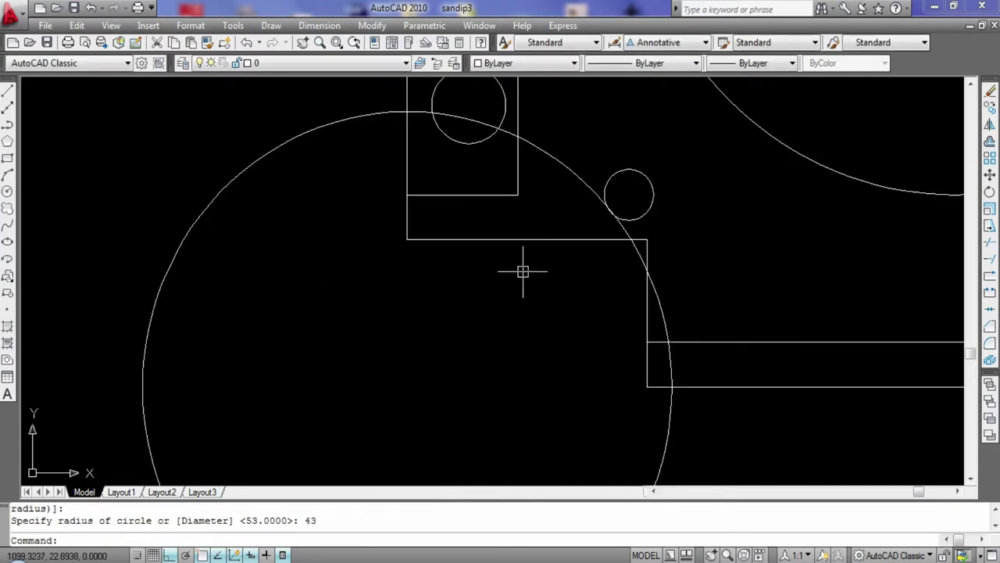
Attempt to resize the radius-43 circle to 48, then cancel.
{"action": "left_click", "coordinate": [576, 171]}
{"action": "left_click", "coordinate": [407, 386]}
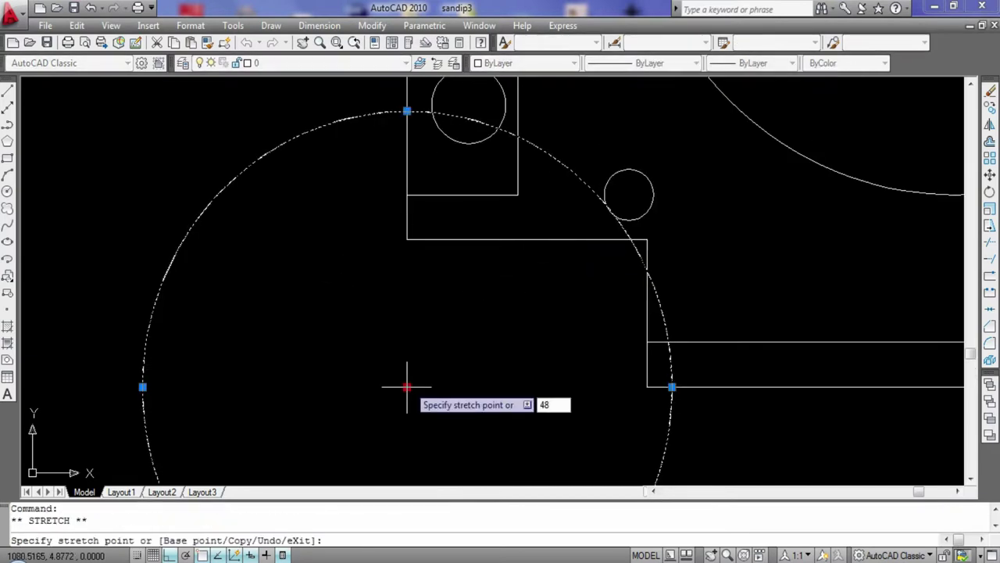
{"action": "key", "text": "Return"}
{"action": "scroll", "coordinate": [407, 386], "scroll_direction": "down", "scroll_amount": 3}
{"action": "key", "text": "Escape"}
{"action": "key", "text": "Escape"}
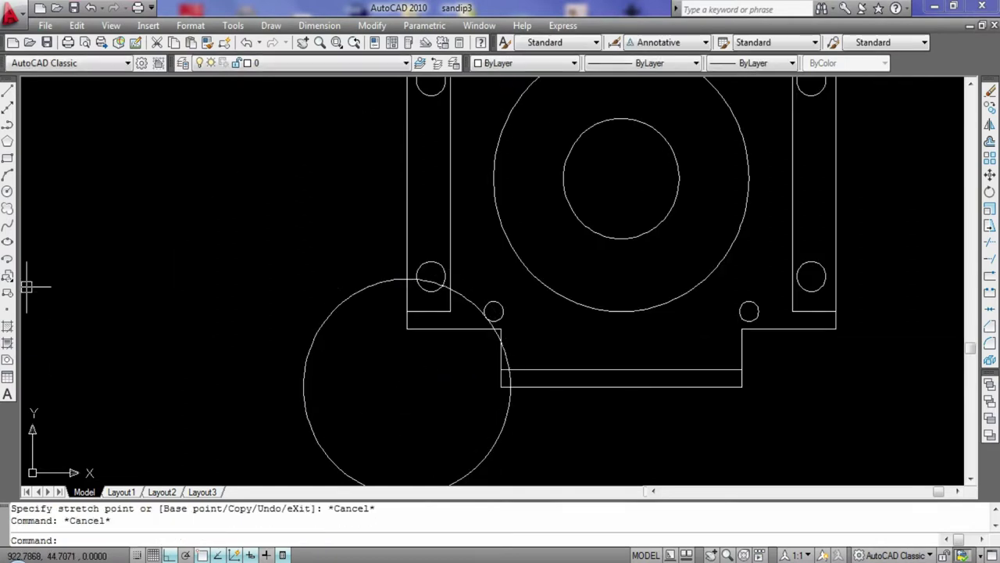
Draw a concentric radius-48 circle and delete it again.
{"action": "left_click", "coordinate": [7, 191]}
{"action": "left_click", "coordinate": [371, 361]}
{"action": "type", "text": "48"}
{"action": "key", "text": "Return"}
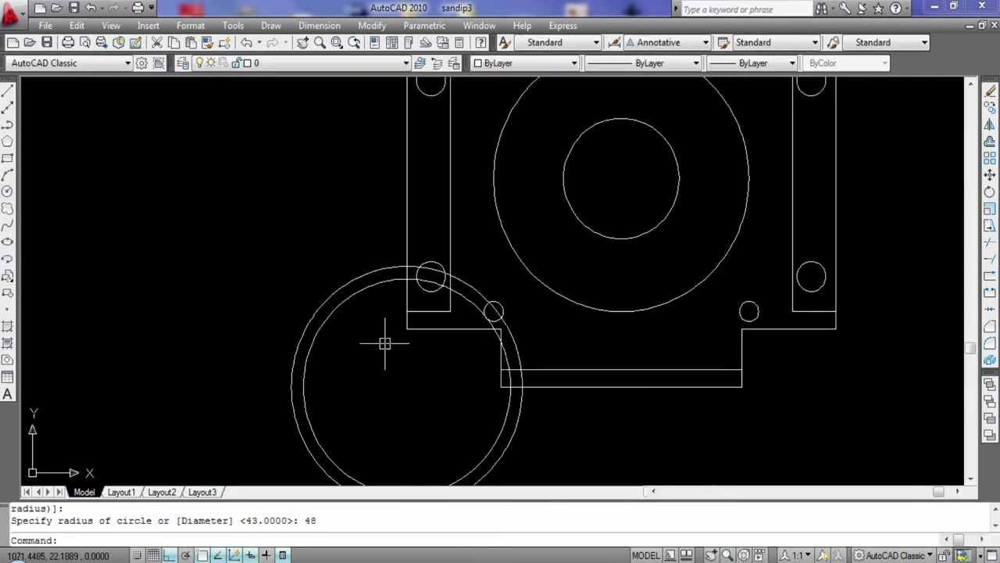
{"action": "left_click", "coordinate": [475, 287]}
{"action": "key", "text": "Delete"}
{"action": "key", "text": "Escape"}
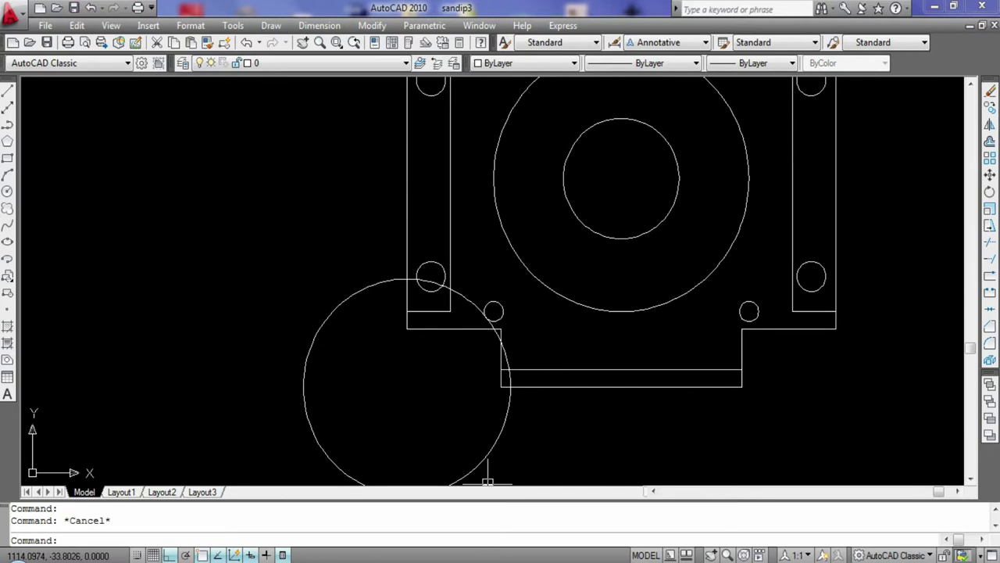
Trim away the radius-43 circle's excess arcs, leaving the corner blend.
{"action": "scroll", "coordinate": [471, 394], "scroll_direction": "up", "scroll_amount": 4}
{"action": "type", "text": "tr"}
{"action": "key", "text": "Return"}
{"action": "key", "text": "Return"}
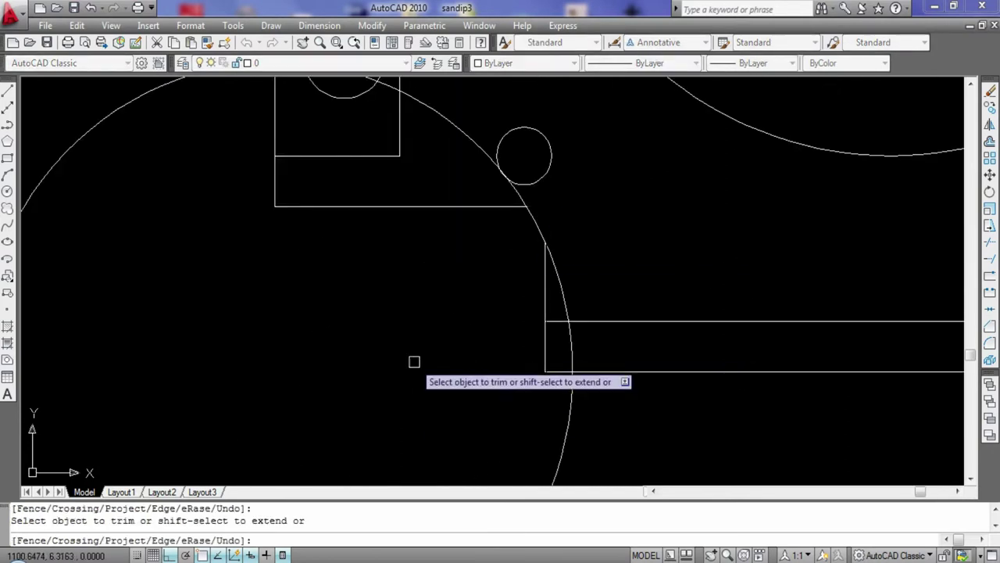
{"action": "left_click", "coordinate": [568, 444]}
{"action": "left_click", "coordinate": [570, 341]}
{"action": "left_click", "coordinate": [563, 306]}
{"action": "left_click", "coordinate": [521, 196]}
{"action": "scroll", "coordinate": [683, 315], "scroll_direction": "down", "scroll_amount": 4}
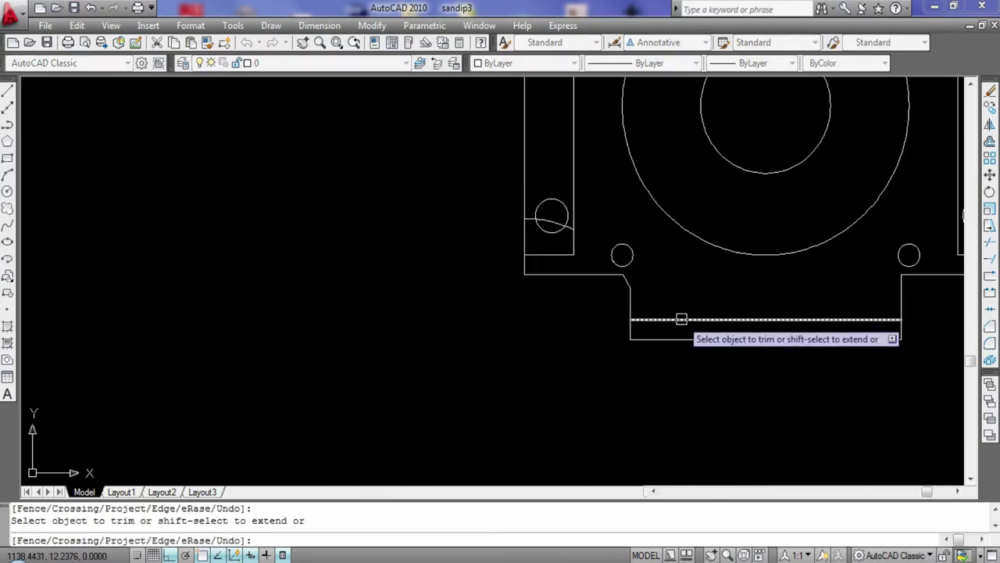
{"action": "scroll", "coordinate": [567, 234], "scroll_direction": "up", "scroll_amount": 4}
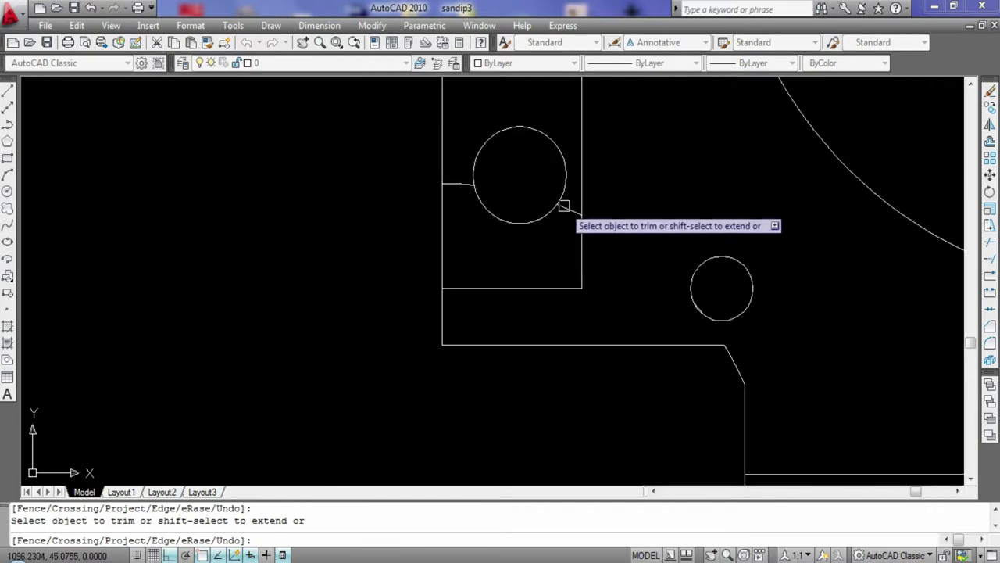
Erase the leftover arc beside the small hole and recentre the whole part.
{"action": "key", "text": "Escape"}
{"action": "left_click", "coordinate": [565, 205]}
{"action": "key", "text": "Delete"}
{"action": "scroll", "coordinate": [464, 201], "scroll_direction": "down", "scroll_amount": 2}
{"action": "scroll", "coordinate": [447, 167], "scroll_direction": "down", "scroll_amount": 2}
{"action": "middle_click_drag", "start_coordinate": [446, 168], "coordinate": [357, 342]}
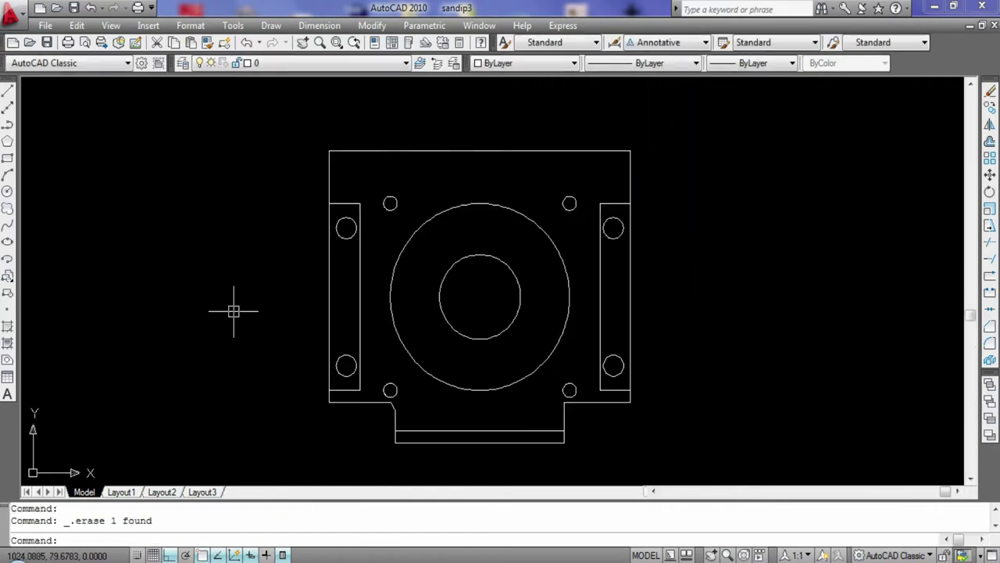
Draw a short two-segment line profile from the plate's bottom-left corner.
{"action": "left_click", "coordinate": [8, 191]}
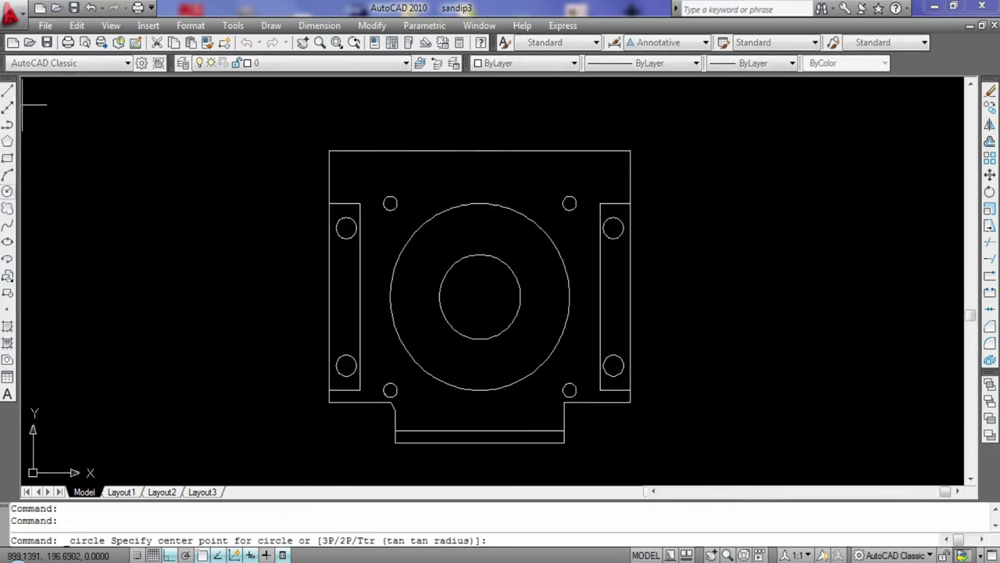
{"action": "key", "text": "Escape"}
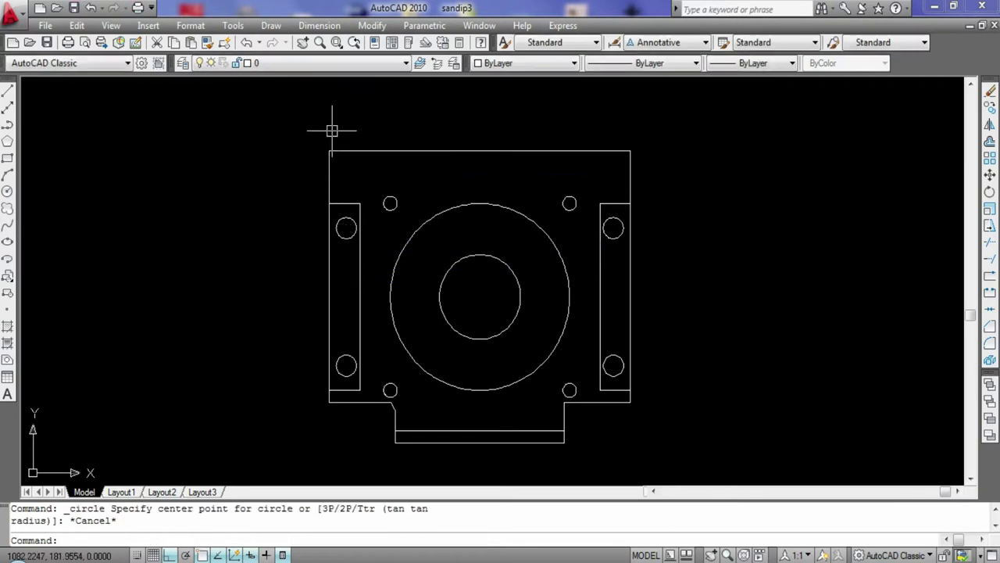
{"action": "left_click", "coordinate": [7, 90]}
{"action": "left_click", "coordinate": [394, 442]}
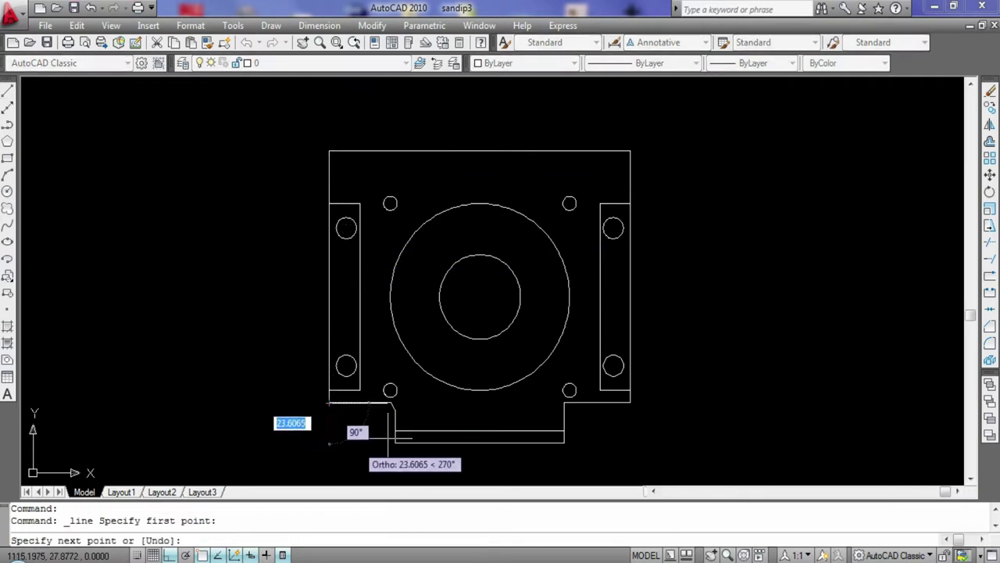
{"action": "left_click", "coordinate": [329, 442]}
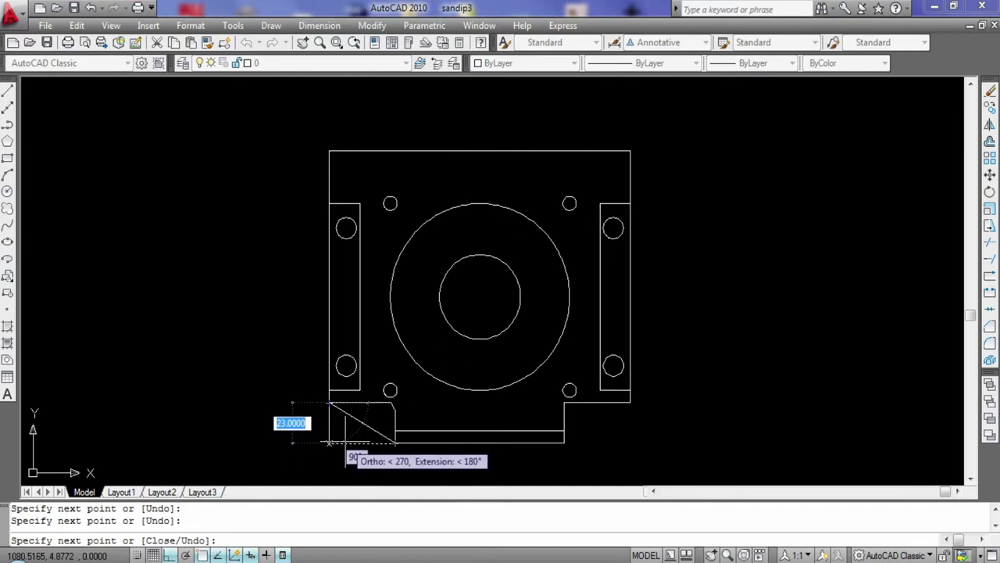
{"action": "left_click", "coordinate": [329, 413]}
{"action": "key", "text": "Return"}
Add a horizontal line along the triangle's bottom and delete the diagonal chamfer line.
{"action": "scroll", "coordinate": [368, 454], "scroll_direction": "up", "scroll_amount": 3}
{"action": "middle_click_drag", "start_coordinate": [368, 454], "coordinate": [368, 328]}
{"action": "key", "text": "Return"}
{"action": "left_click", "coordinate": [422, 300]}
{"action": "left_click", "coordinate": [289, 299]}
{"action": "key", "text": "Return"}
{"action": "left_click", "coordinate": [360, 263]}
{"action": "key", "text": "Delete"}
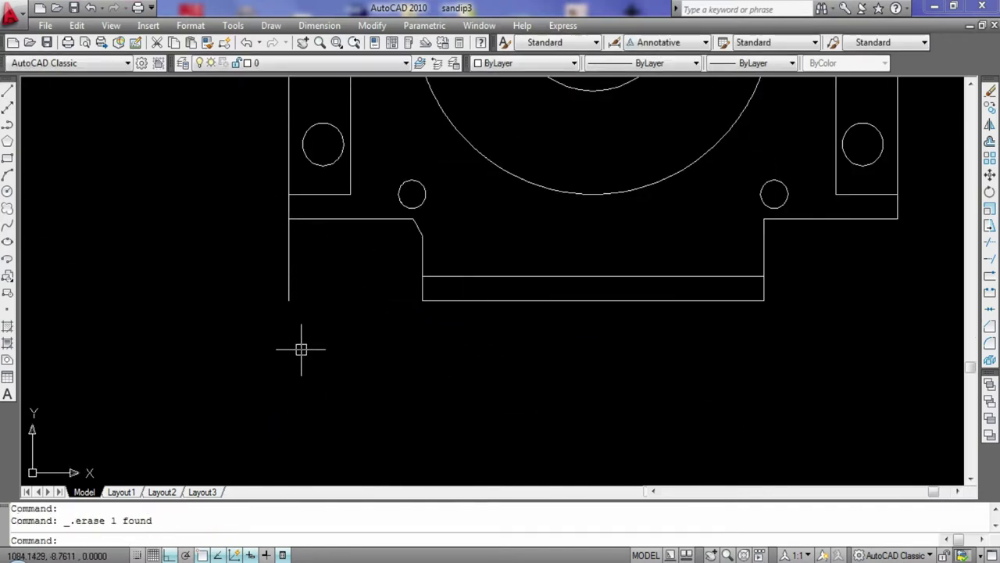
Start a line, cancel it, and delete a leftover segment.
{"action": "left_click", "coordinate": [7, 91]}
{"action": "left_click", "coordinate": [288, 218]}
{"action": "key", "text": "Escape"}
{"action": "key", "text": "Delete"}
{"action": "left_click", "coordinate": [7, 90]}
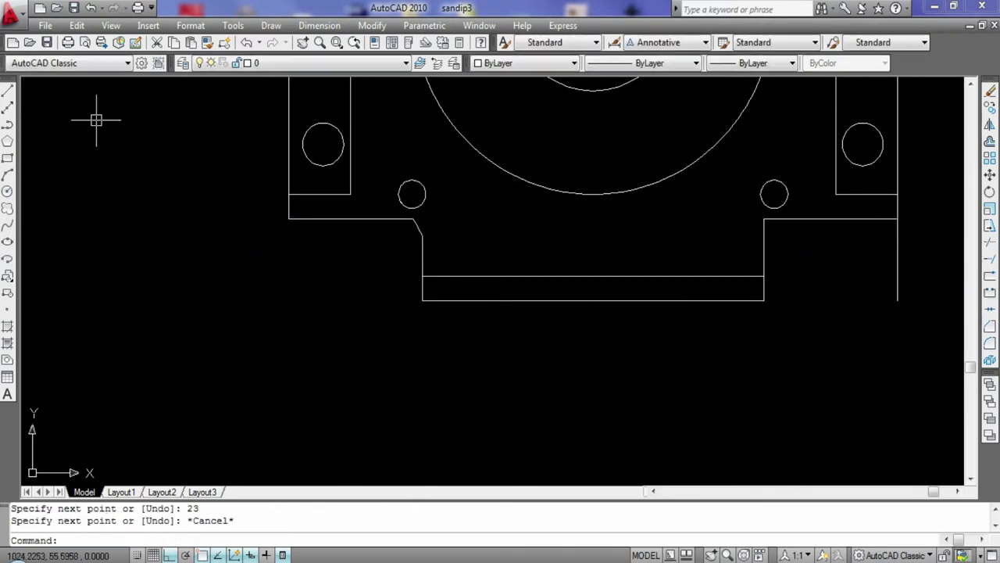
Draw a radius-43 circle centred on the plate's lower-right step corner.
{"action": "left_click", "coordinate": [7, 191]}
{"action": "left_click", "coordinate": [897, 299]}
{"action": "key", "text": "Return"}
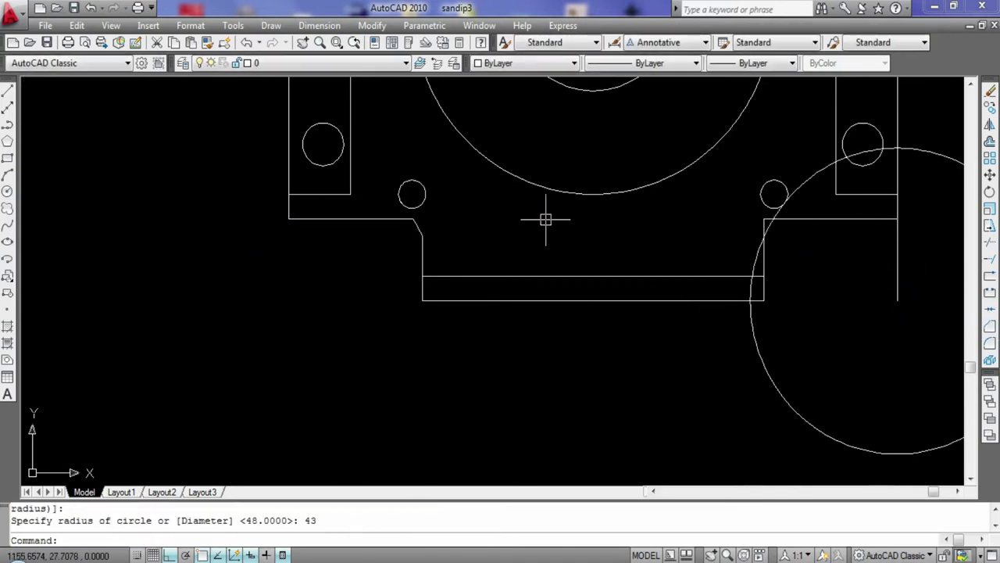
{"action": "type", "text": "tr"}
Trim the R43 circle's excess pieces against all objects.
{"action": "key", "text": "Return"}
{"action": "key", "text": "Return"}
{"action": "left_click", "coordinate": [766, 217]}
{"action": "left_click", "coordinate": [755, 284]}
{"action": "left_click", "coordinate": [801, 183]}
{"action": "left_click", "coordinate": [782, 204]}
{"action": "left_click", "coordinate": [885, 149]}
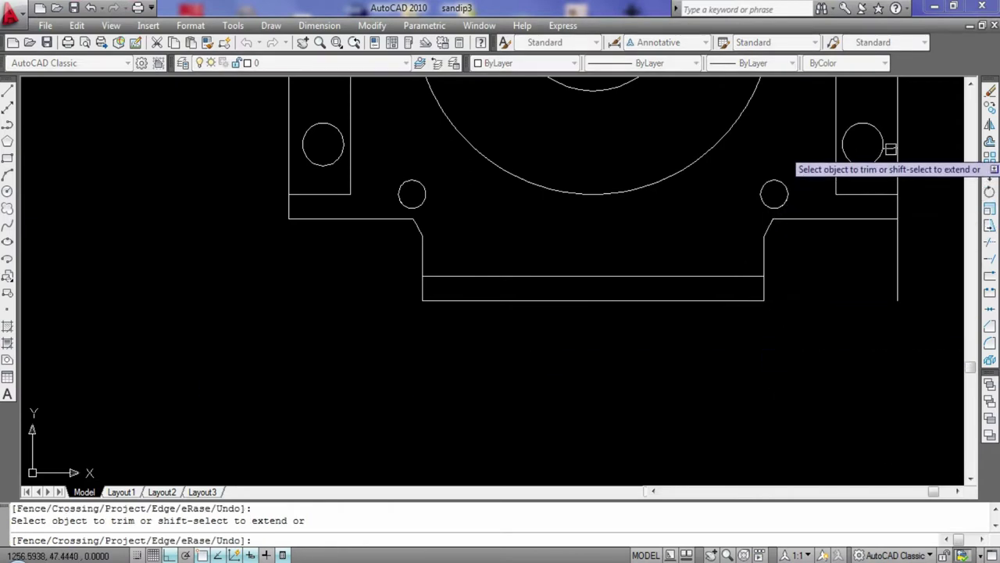
{"action": "key", "text": "Escape"}
Erase the leftover arc by the right edge and recentre the plate.
{"action": "left_click", "coordinate": [891, 148]}
{"action": "key", "text": "Delete"}
{"action": "scroll", "coordinate": [758, 337], "scroll_direction": "down", "scroll_amount": 5}
{"action": "middle_click_drag", "start_coordinate": [891, 201], "coordinate": [764, 344]}
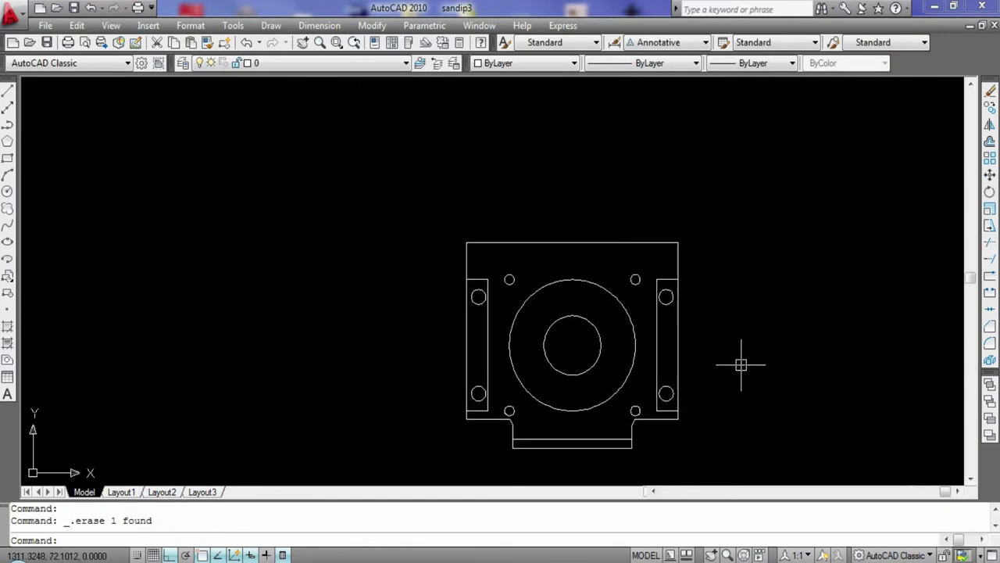
{"action": "scroll", "coordinate": [625, 305], "scroll_direction": "up", "scroll_amount": 3}
{"action": "left_click", "coordinate": [7, 190]}
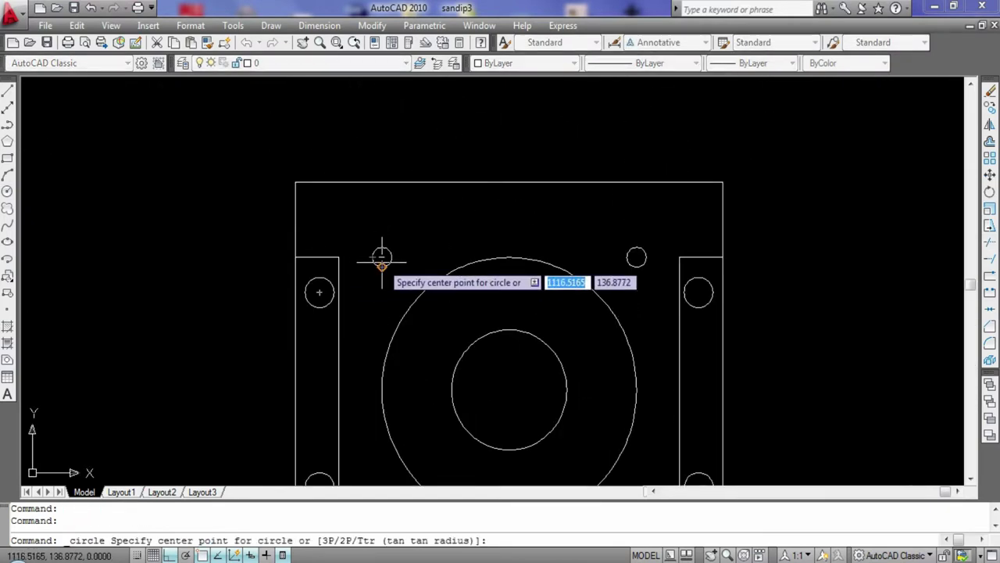
{"action": "left_click", "coordinate": [381, 258]}
{"action": "type", "text": "43"}
{"action": "key", "text": "Return"}
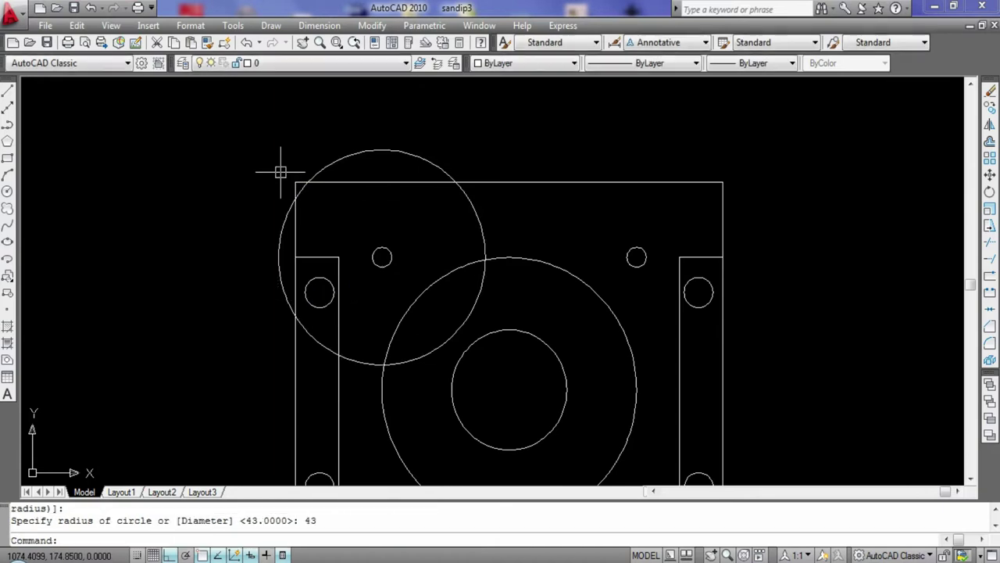
{"action": "scroll", "coordinate": [409, 251], "scroll_direction": "down", "scroll_amount": 3}
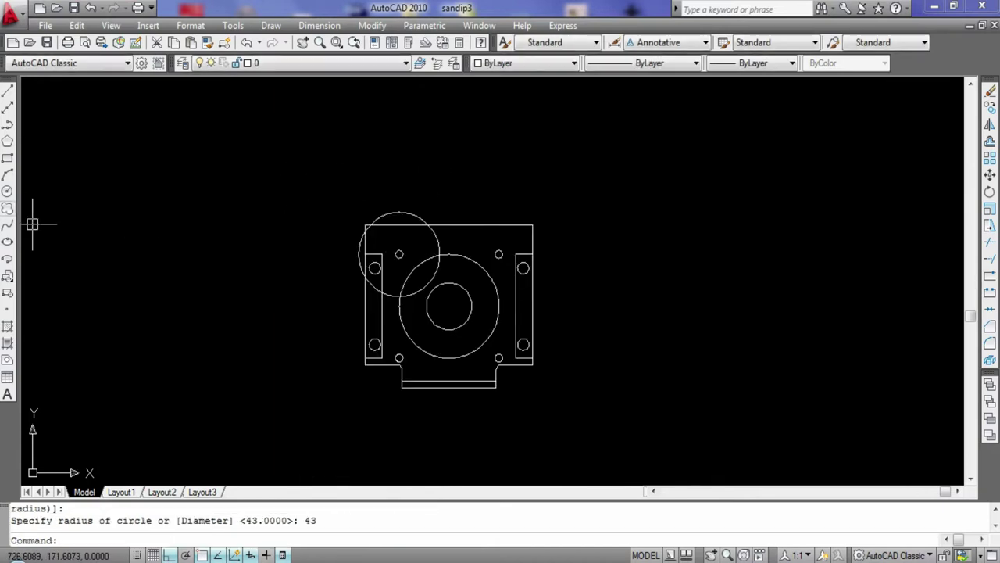
{"action": "type", "text": "g"}
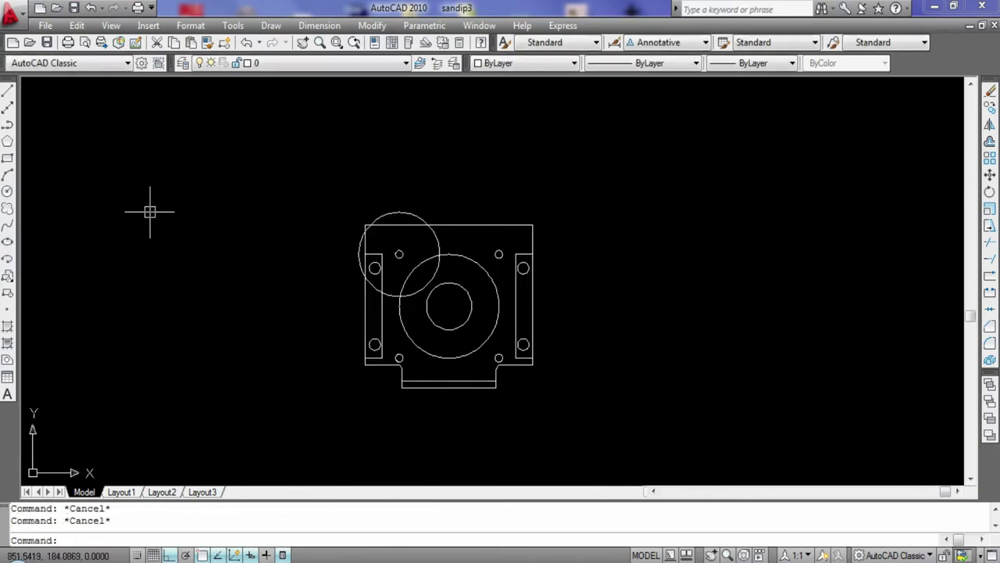
{"action": "type", "text": "o"}
{"action": "key", "text": "Return"}
{"action": "left_click", "coordinate": [438, 252]}
{"action": "key", "text": "Return"}
{"action": "left_click", "coordinate": [398, 254]}
{"action": "left_click", "coordinate": [498, 254]}
{"action": "left_click", "coordinate": [499, 360]}
{"action": "left_click", "coordinate": [397, 358]}
{"action": "key", "text": "Escape"}
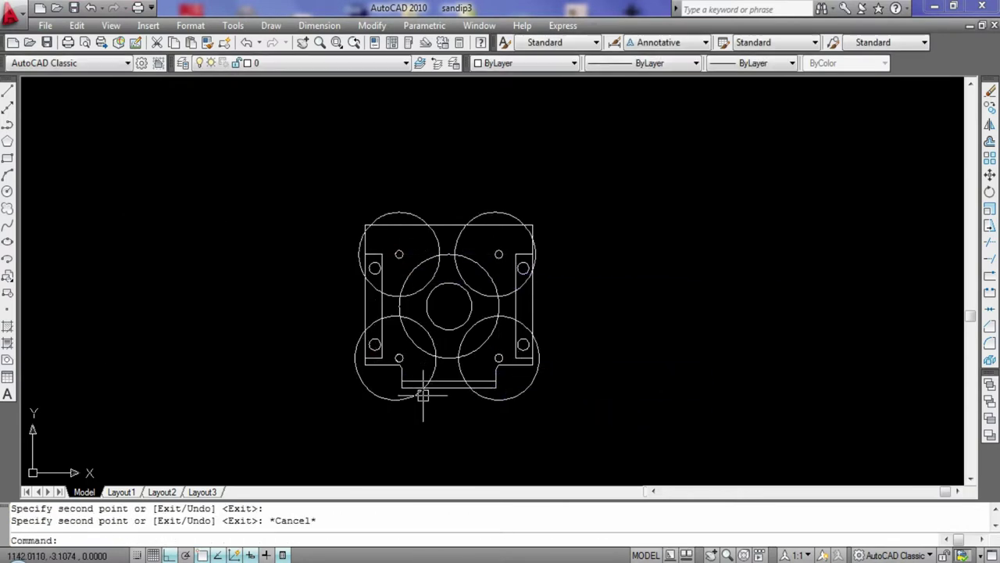
{"action": "scroll", "coordinate": [290, 362], "scroll_direction": "up", "scroll_amount": 3}
{"action": "scroll", "coordinate": [290, 362], "scroll_direction": "down", "scroll_amount": 1}
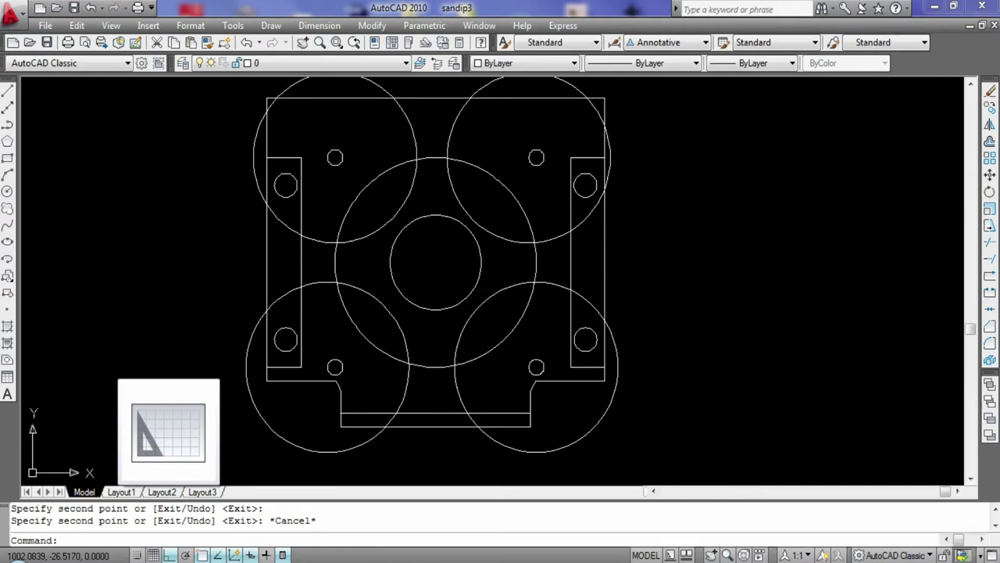
{"action": "left_click", "coordinate": [388, 408]}
{"action": "key", "text": "Delete"}
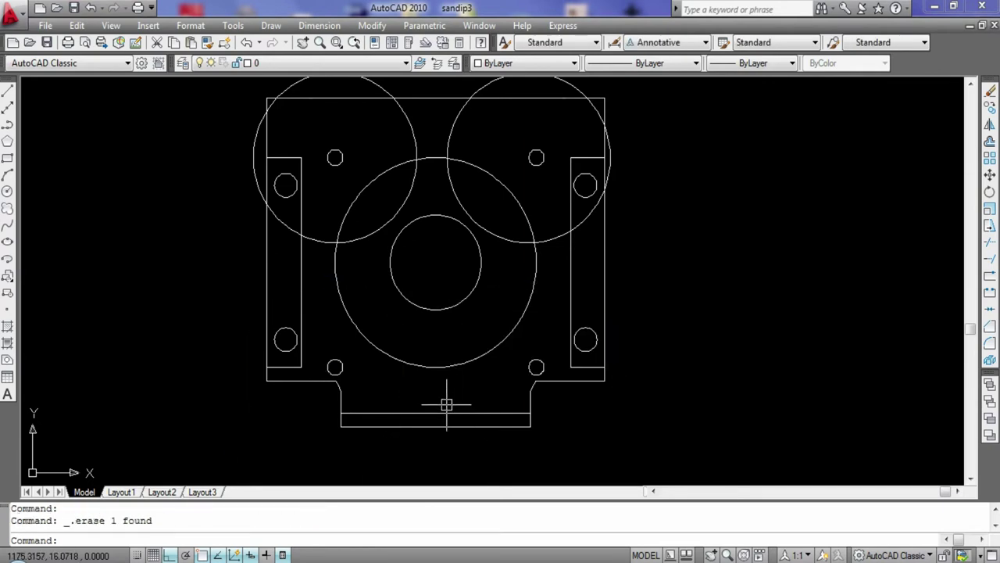
{"action": "type", "text": "tr"}
{"action": "key", "text": "Return"}
{"action": "key", "text": "Return"}
{"action": "left_click", "coordinate": [557, 241]}
{"action": "left_click", "coordinate": [563, 98]}
{"action": "left_click", "coordinate": [595, 111]}
{"action": "left_click", "coordinate": [414, 202]}
{"action": "left_click", "coordinate": [293, 133]}
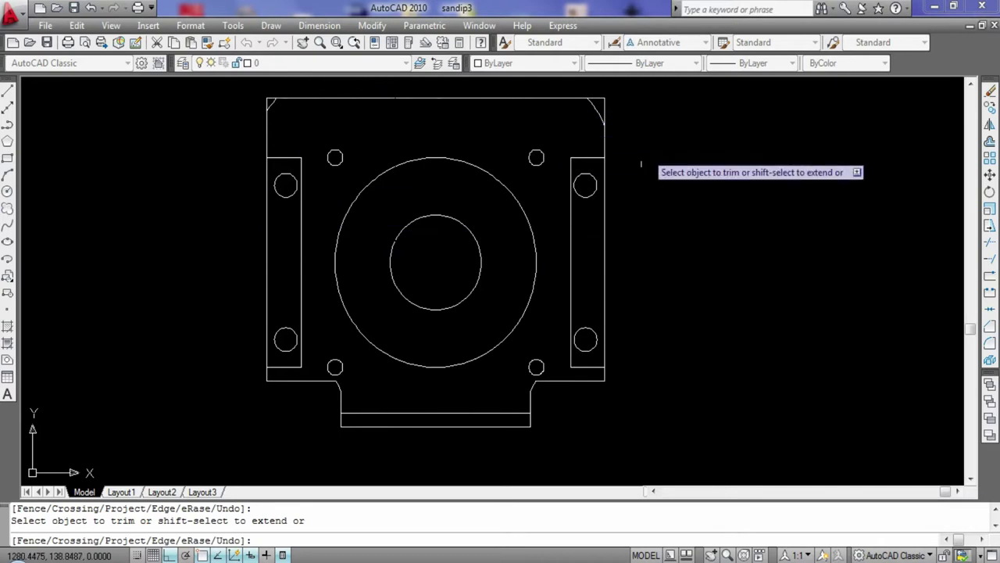
{"action": "left_click", "coordinate": [267, 105]}
{"action": "left_click", "coordinate": [272, 97]}
{"action": "scroll", "coordinate": [357, 261], "scroll_direction": "down", "scroll_amount": 1}
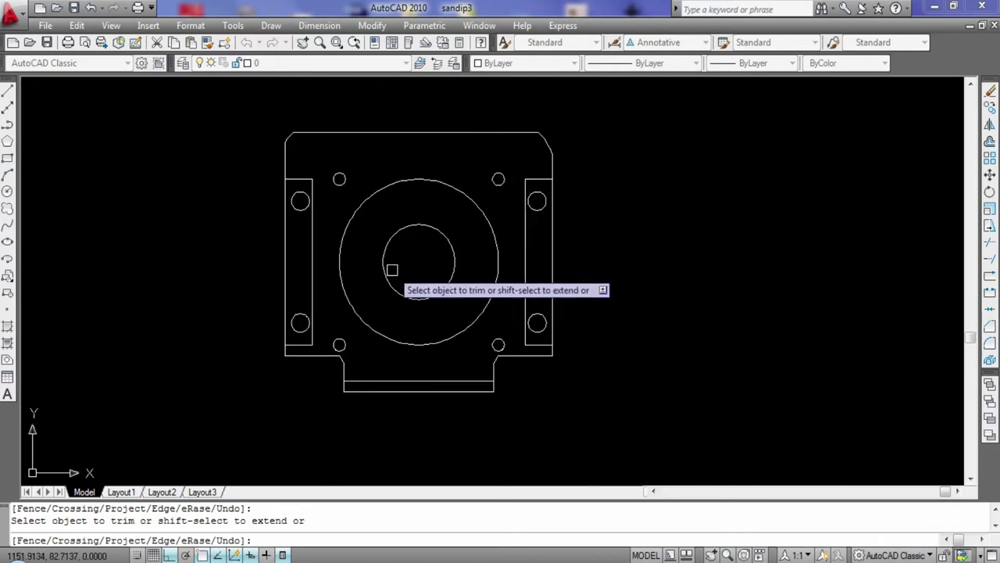
{"action": "key", "text": "ctrl+z"}
{"action": "scroll", "coordinate": [392, 269], "scroll_direction": "up", "scroll_amount": 1}
{"action": "key", "text": "Escape"}
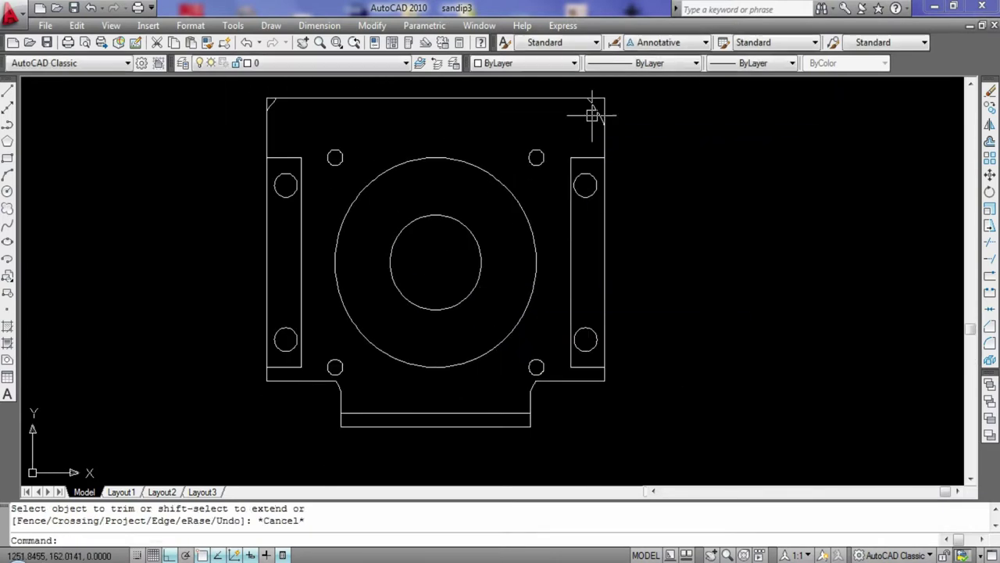
{"action": "scroll", "coordinate": [134, 146], "scroll_direction": "down", "scroll_amount": 1}
{"action": "scroll", "coordinate": [350, 107], "scroll_direction": "up", "scroll_amount": 5}
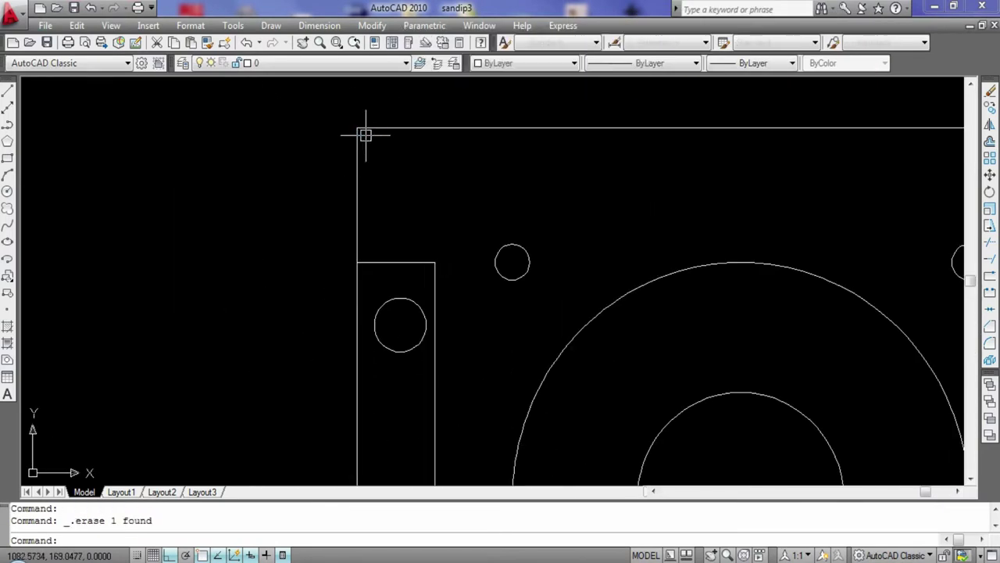
Draw a radius-43 circle centred on the top-left small hole.
{"action": "left_click", "coordinate": [7, 191]}
{"action": "left_click", "coordinate": [512, 262]}
{"action": "type", "text": "43"}
{"action": "key", "text": "Return"}
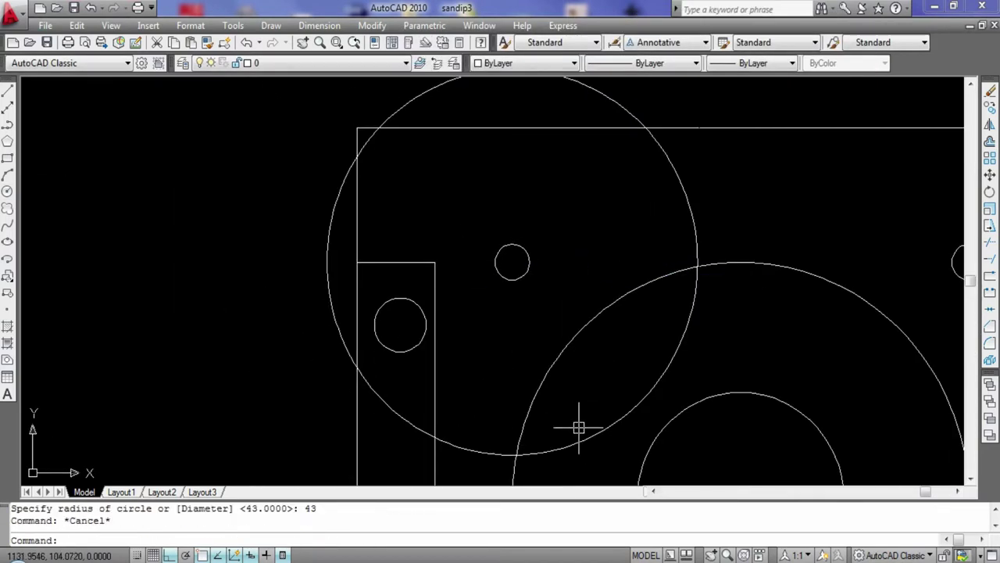
Copy the circle onto the top-right small hole, then delete the copy.
{"action": "type", "text": "o"}
{"action": "key", "text": "Return"}
{"action": "left_click", "coordinate": [691, 220]}
{"action": "key", "text": "Return"}
{"action": "left_click", "coordinate": [511, 261]}
{"action": "middle_click_drag", "start_coordinate": [512, 262], "coordinate": [279, 270]}
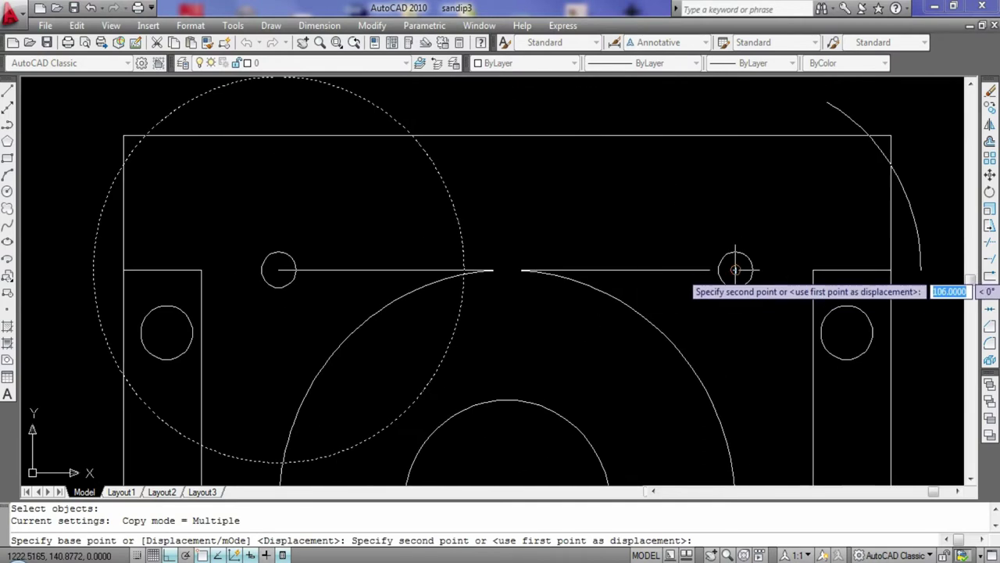
{"action": "left_click", "coordinate": [735, 269]}
{"action": "key", "text": "Return"}
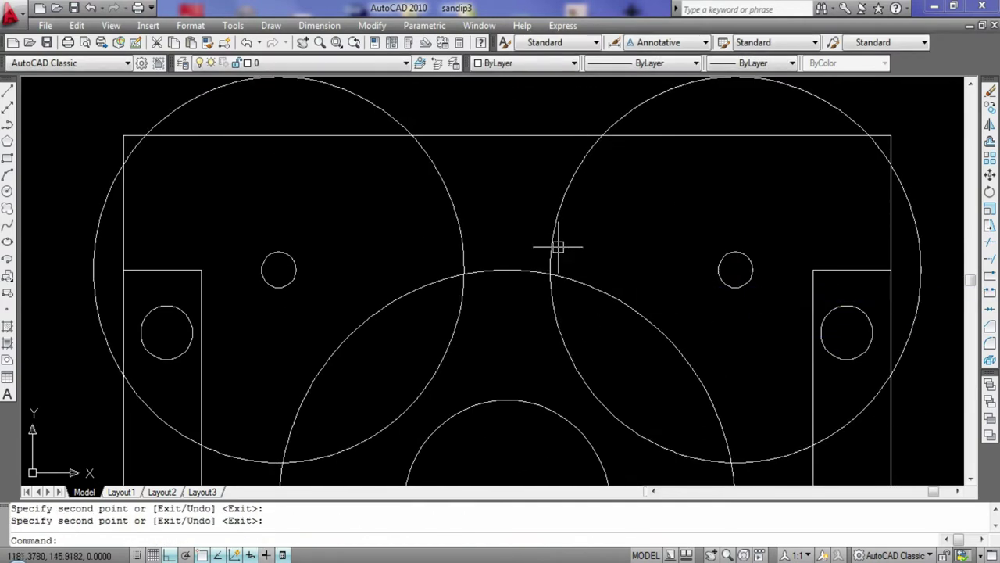
{"action": "left_click", "coordinate": [557, 247]}
{"action": "key", "text": "Delete"}
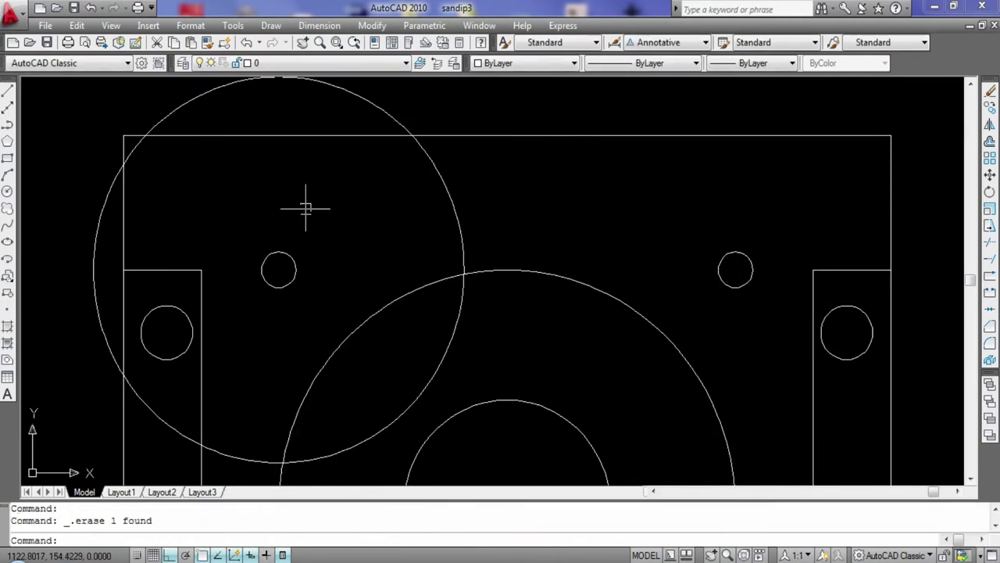
Draw a radius-43 circle centred on the top-right small hole.
{"action": "left_click", "coordinate": [7, 190]}
{"action": "left_click", "coordinate": [735, 270]}
{"action": "type", "text": "43"}
{"action": "key", "text": "Return"}
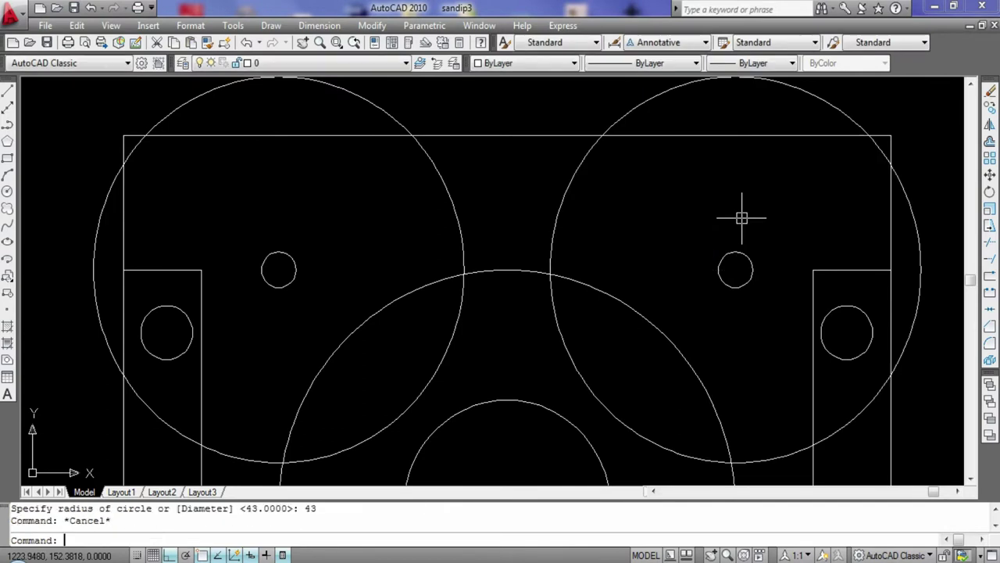
Trim the right circle's excess arcs and the top-right corner lines.
{"action": "type", "text": "tr"}
{"action": "key", "text": "Return"}
{"action": "key", "text": "Return"}
{"action": "left_click", "coordinate": [649, 393]}
{"action": "left_click", "coordinate": [659, 91]}
{"action": "left_click", "coordinate": [887, 133]}
{"action": "left_click", "coordinate": [915, 312]}
Trim the left circle's excess arcs and the top-left corner lines.
{"action": "left_click", "coordinate": [94, 235]}
{"action": "left_click", "coordinate": [129, 140]}
{"action": "left_click", "coordinate": [313, 88]}
{"action": "left_click", "coordinate": [424, 392]}
{"action": "left_click", "coordinate": [235, 454]}
Erase the stray leftover arcs on the left and right sides.
{"action": "key", "text": "Escape"}
{"action": "left_click", "coordinate": [161, 411]}
{"action": "key", "text": "Delete"}
{"action": "left_click", "coordinate": [842, 426]}
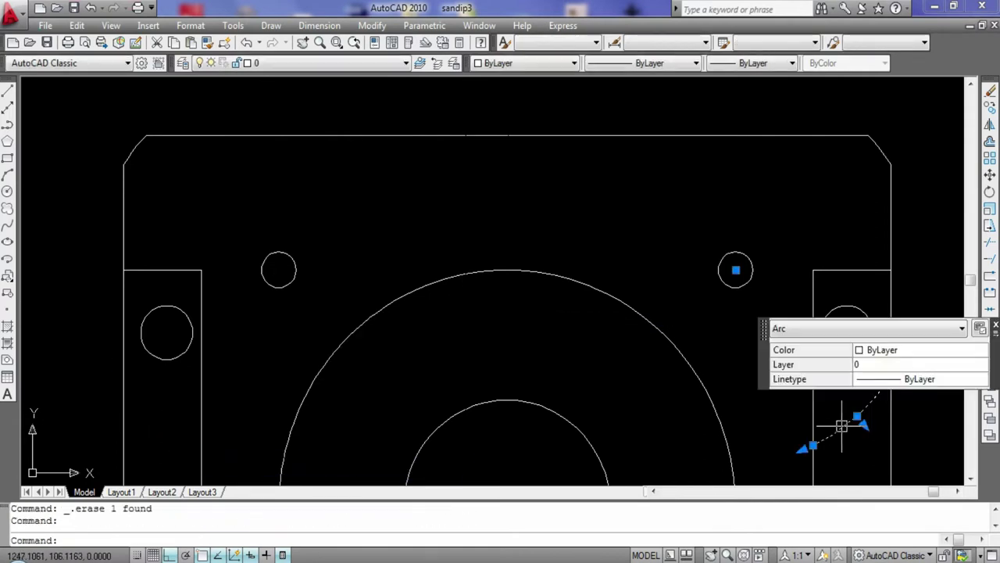
{"action": "key", "text": "Delete"}
{"action": "scroll", "coordinate": [431, 150], "scroll_direction": "down", "scroll_amount": 4}
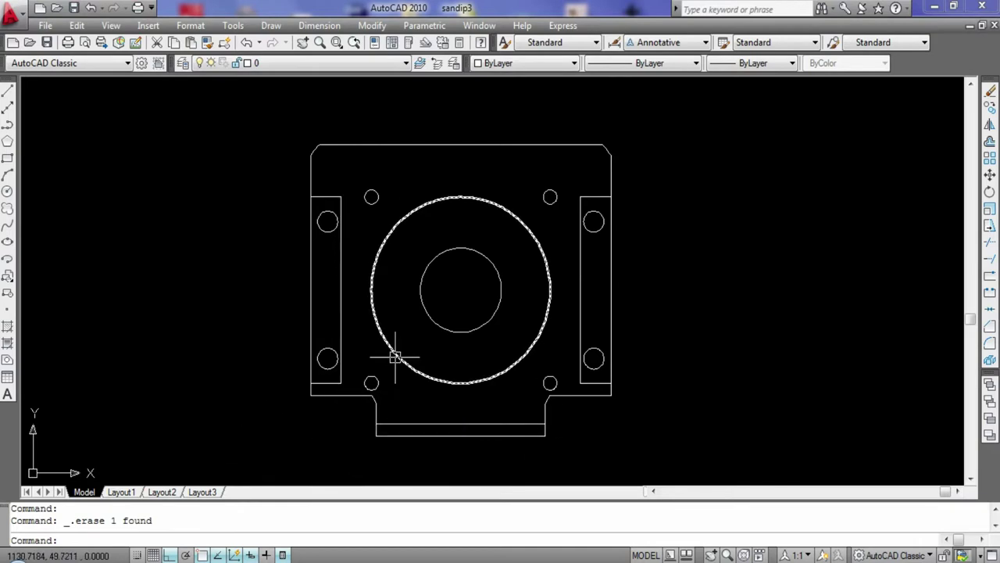
Draw an R16 circle at the left slot's bottom corner, and erase a trial R18 circle there.
{"action": "left_click", "coordinate": [7, 189]}
{"action": "left_click", "coordinate": [341, 383]}
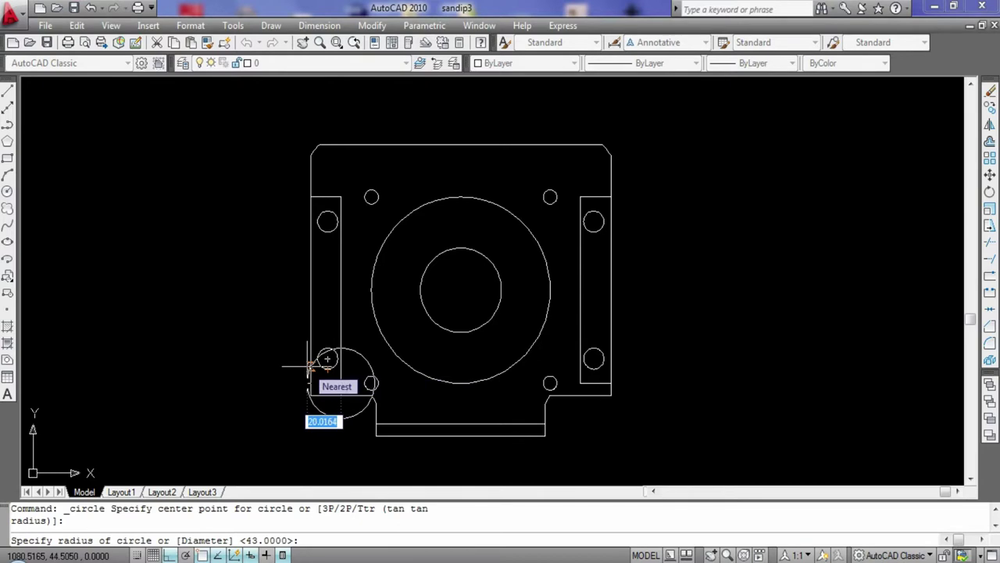
{"action": "type", "text": "16"}
{"action": "key", "text": "Return"}
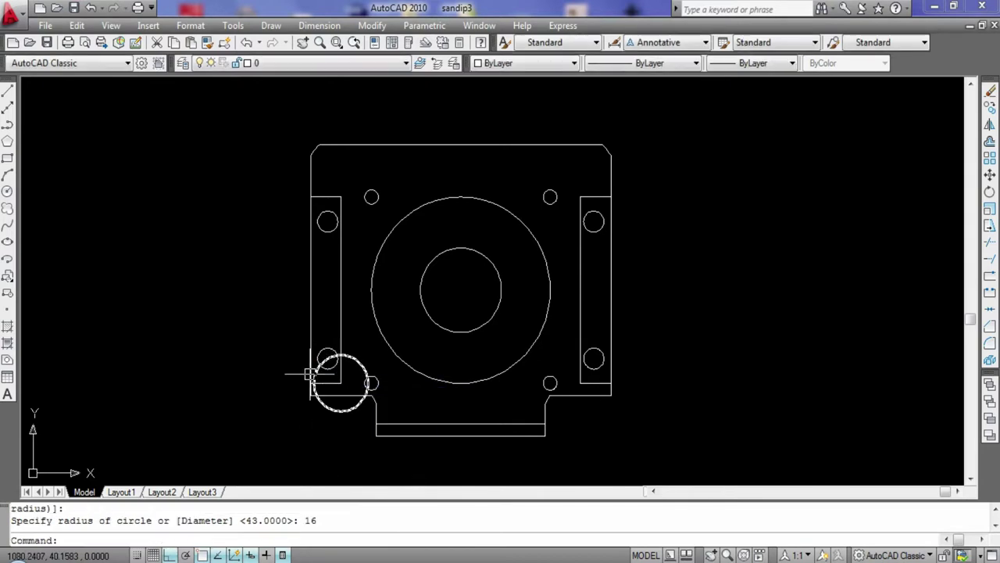
{"action": "left_click", "coordinate": [7, 190]}
{"action": "left_click", "coordinate": [341, 383]}
{"action": "type", "text": "18"}
{"action": "key", "text": "Return"}
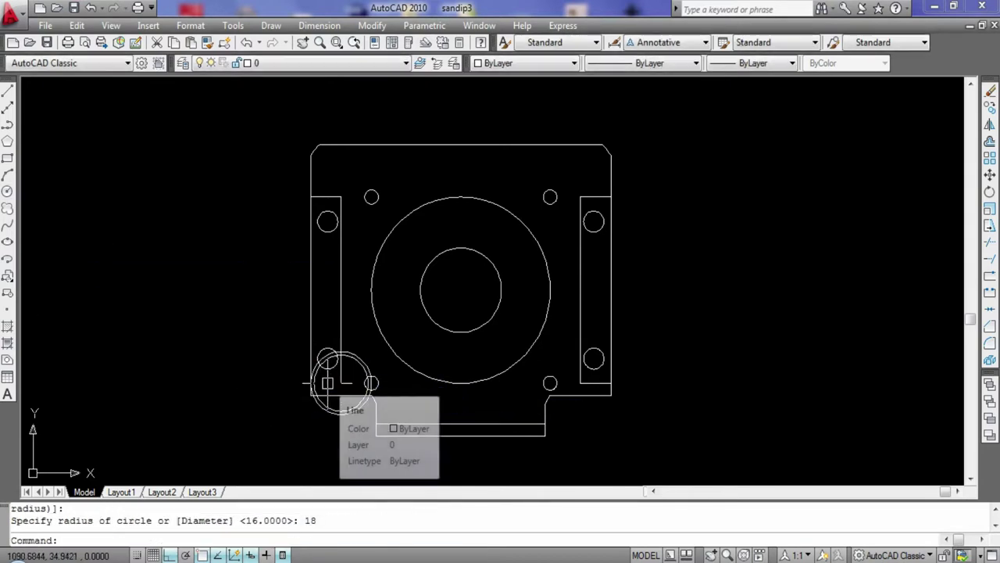
{"action": "left_click", "coordinate": [362, 377]}
{"action": "key", "text": "Delete"}
Trim the circle's upper and lower arcs and erase the leftover piece, leaving a corner arc.
{"action": "scroll", "coordinate": [364, 410], "scroll_direction": "up", "scroll_amount": 2}
{"action": "scroll", "coordinate": [229, 329], "scroll_direction": "up", "scroll_amount": 3}
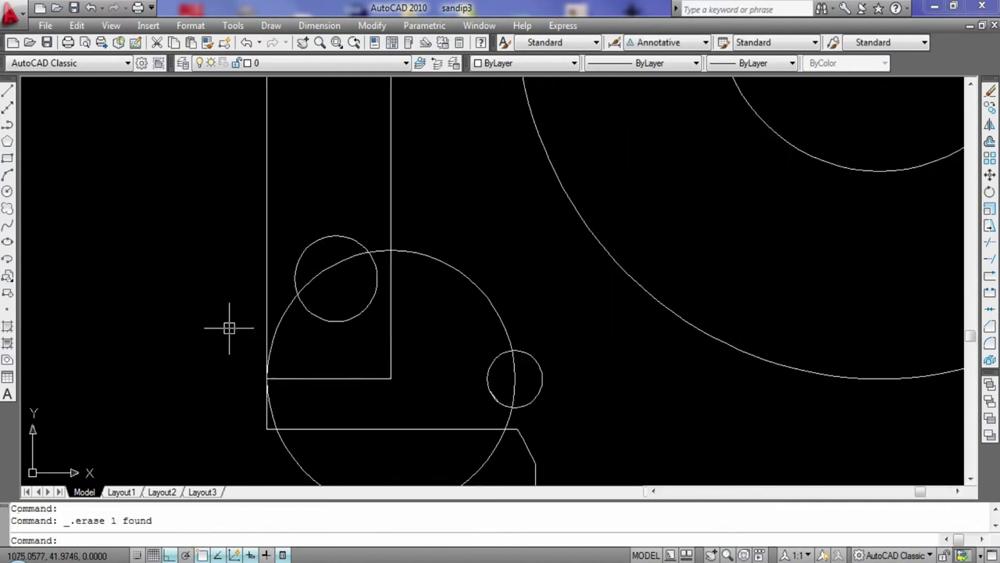
{"action": "type", "text": "tr"}
{"action": "key", "text": "Return"}
{"action": "key", "text": "Return"}
{"action": "left_click", "coordinate": [339, 263]}
{"action": "left_click", "coordinate": [495, 442]}
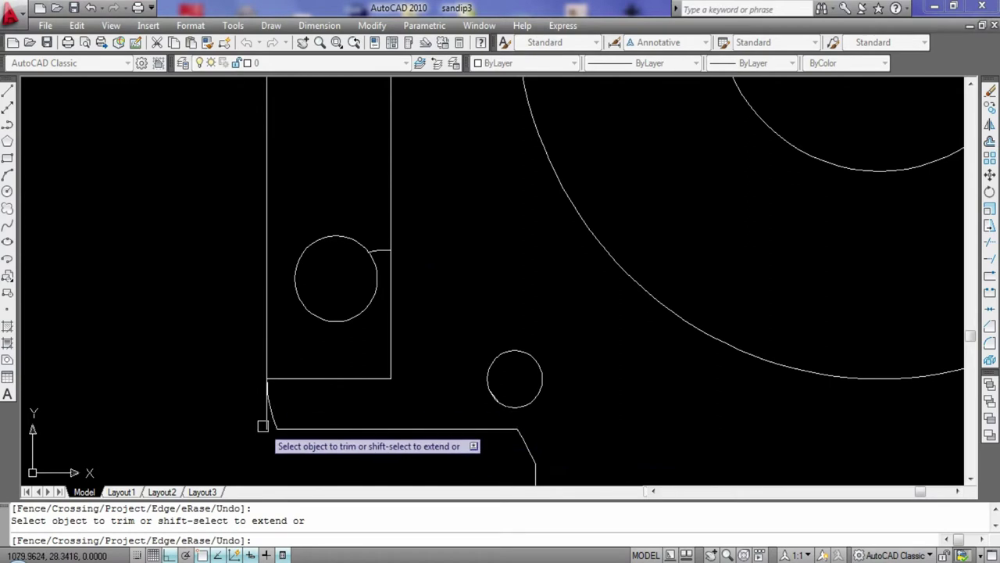
{"action": "key", "text": "Escape"}
{"action": "left_click", "coordinate": [379, 251]}
{"action": "key", "text": "Delete"}
{"action": "scroll", "coordinate": [352, 290], "scroll_direction": "down", "scroll_amount": 3}
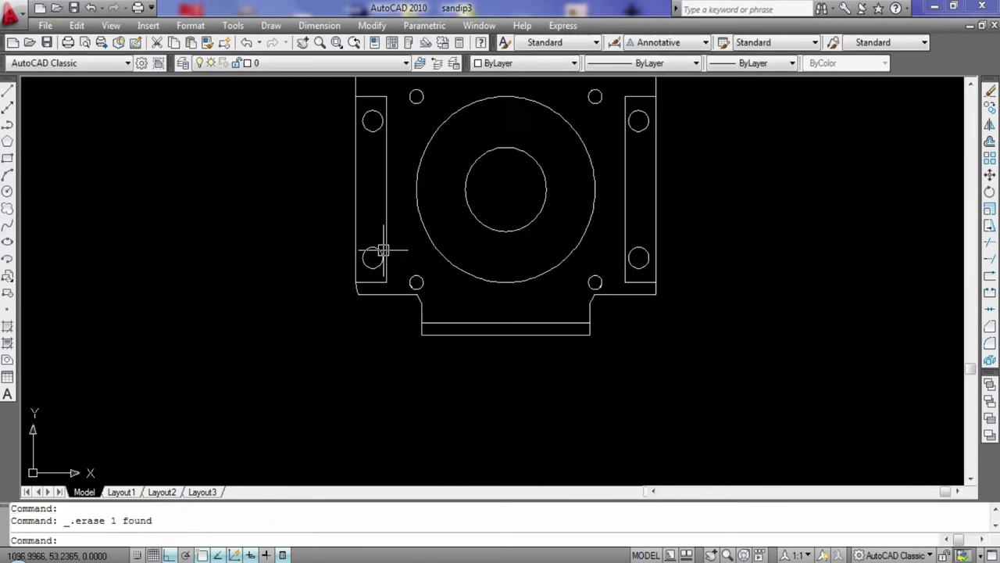
{"action": "scroll", "coordinate": [218, 322], "scroll_direction": "down", "scroll_amount": 2}
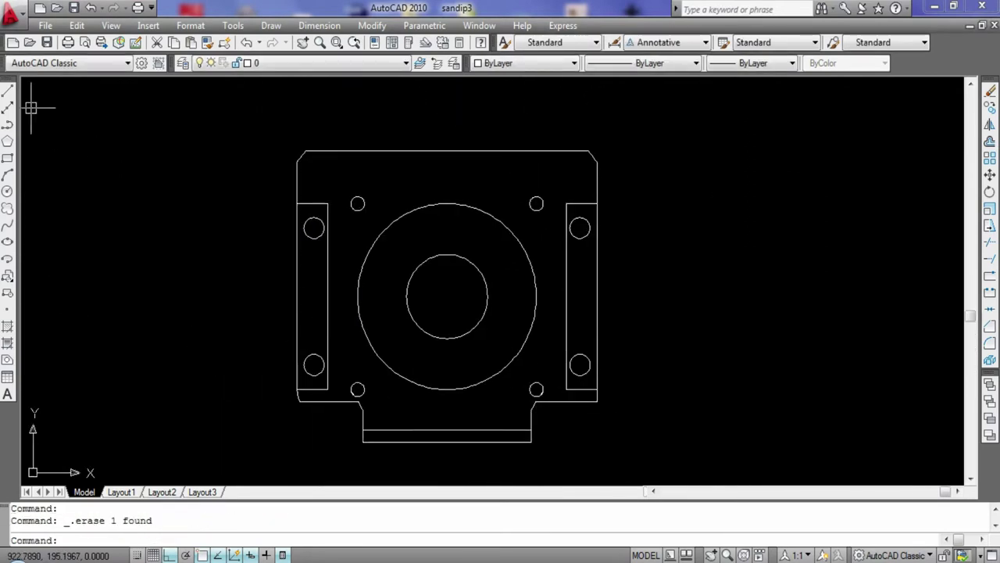
{"action": "left_click", "coordinate": [7, 91]}
Draw a trial R35 circle on the lower-left small hole and erase it.
{"action": "left_click", "coordinate": [7, 191]}
{"action": "left_click", "coordinate": [357, 389]}
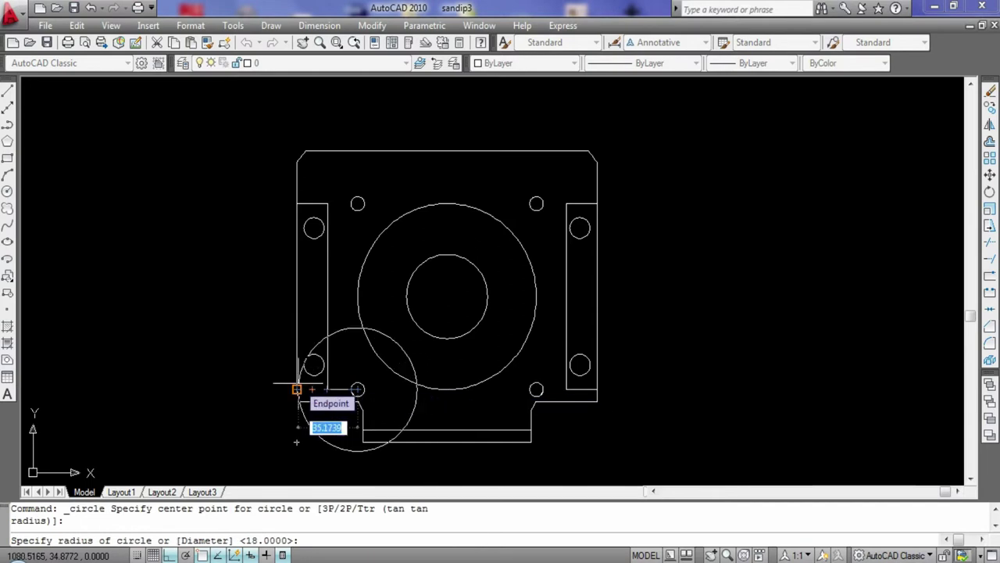
{"action": "type", "text": "35"}
{"action": "key", "text": "Return"}
{"action": "left_click", "coordinate": [416, 403]}
{"action": "key", "text": "Delete"}
Draw a trial R36 circle on the lower-right small hole and erase it.
{"action": "left_click", "coordinate": [7, 190]}
{"action": "left_click", "coordinate": [536, 389]}
{"action": "type", "text": "36"}
{"action": "key", "text": "Return"}
{"action": "scroll", "coordinate": [568, 389], "scroll_direction": "up", "scroll_amount": 5}
{"action": "scroll", "coordinate": [570, 386], "scroll_direction": "down", "scroll_amount": 5}
{"action": "scroll", "coordinate": [568, 386], "scroll_direction": "up", "scroll_amount": 5}
{"action": "scroll", "coordinate": [477, 362], "scroll_direction": "down", "scroll_amount": 1}
{"action": "scroll", "coordinate": [479, 364], "scroll_direction": "down", "scroll_amount": 3}
{"action": "left_click", "coordinate": [473, 297]}
{"action": "key", "text": "Delete"}
Draw an R18 circle centred on the right slot's bottom-left corner.
{"action": "left_click", "coordinate": [7, 191]}
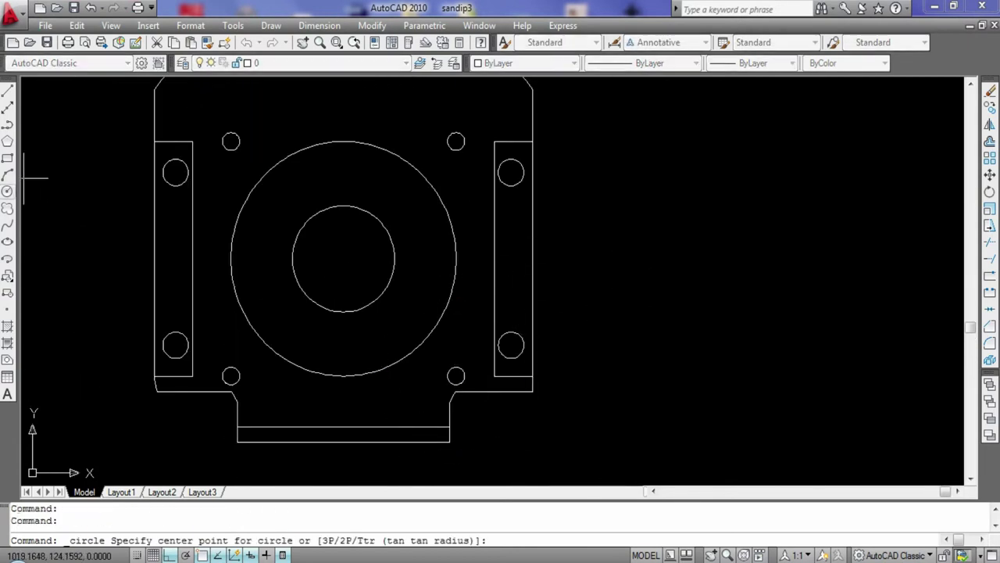
{"action": "left_click", "coordinate": [455, 376]}
{"action": "key", "text": "Escape"}
{"action": "left_click", "coordinate": [7, 190]}
{"action": "left_click", "coordinate": [493, 376]}
{"action": "type", "text": "18"}
{"action": "key", "text": "Return"}
{"action": "scroll", "coordinate": [621, 440], "scroll_direction": "up", "scroll_amount": 5}
{"action": "scroll", "coordinate": [40, 284], "scroll_direction": "down", "scroll_amount": 5}
{"action": "scroll", "coordinate": [503, 297], "scroll_direction": "up", "scroll_amount": 4}
Bring the lower-right corner into view and make initial TRIM attempts, cancelling stray picks.
{"action": "middle_click_drag", "start_coordinate": [614, 295], "coordinate": [648, 276]}
{"action": "type", "text": "tr"}
{"action": "key", "text": "Return"}
{"action": "key", "text": "Return"}
{"action": "left_click", "coordinate": [576, 326]}
{"action": "key", "text": "Escape"}
{"action": "key", "text": "Escape"}
{"action": "type", "text": "tr"}
{"action": "key", "text": "Return"}
{"action": "key", "text": "Return"}
{"action": "left_click", "coordinate": [582, 331]}
{"action": "left_click", "coordinate": [491, 333]}
{"action": "key", "text": "Escape"}
Trim away six pieces of the big circle lying outside the plate outline.
{"action": "type", "text": "tr"}
{"action": "left_click", "coordinate": [367, 426]}
{"action": "left_click", "coordinate": [270, 324]}
{"action": "left_click", "coordinate": [304, 165]}
{"action": "left_click", "coordinate": [437, 107]}
{"action": "left_click", "coordinate": [471, 113]}
{"action": "left_click", "coordinate": [575, 211]}
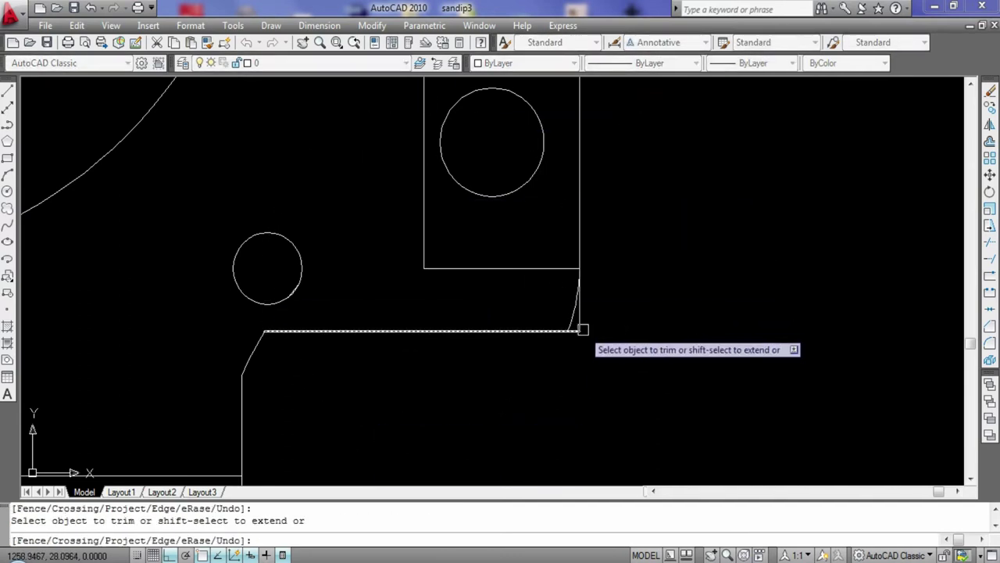
Delete the leftover short line piece and zoom out to show the whole part.
{"action": "key", "text": "Escape"}
{"action": "left_click", "coordinate": [578, 322]}
{"action": "key", "text": "Delete"}
{"action": "scroll", "coordinate": [576, 324], "scroll_direction": "down", "scroll_amount": 3}
{"action": "scroll", "coordinate": [647, 312], "scroll_direction": "down", "scroll_amount": 1}
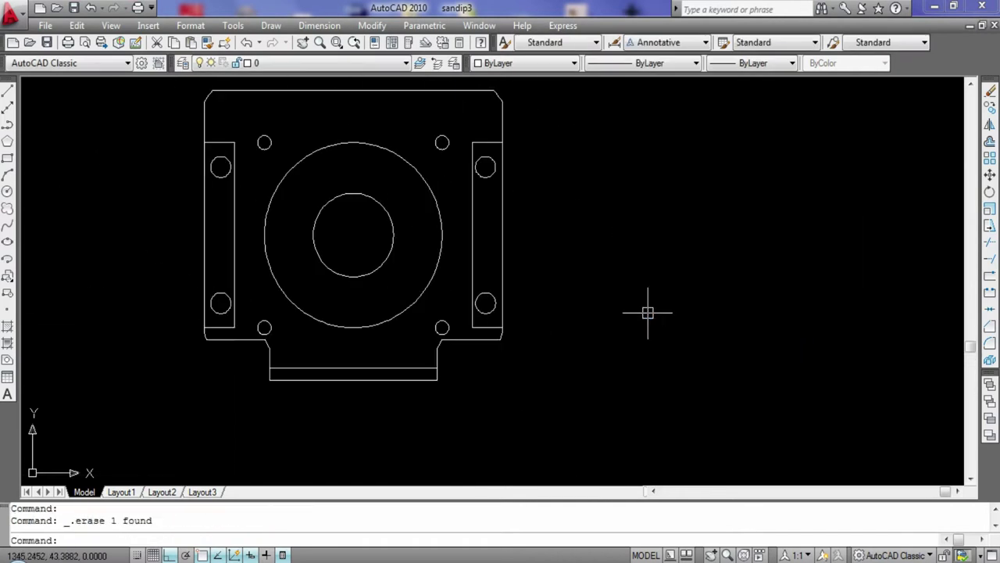
{"action": "middle_click_drag", "start_coordinate": [394, 198], "coordinate": [387, 251]}
Start a diameter dimension on the top-right hole and override the text height to 3.0000.
{"action": "left_click", "coordinate": [319, 25]}
{"action": "left_click", "coordinate": [333, 173]}
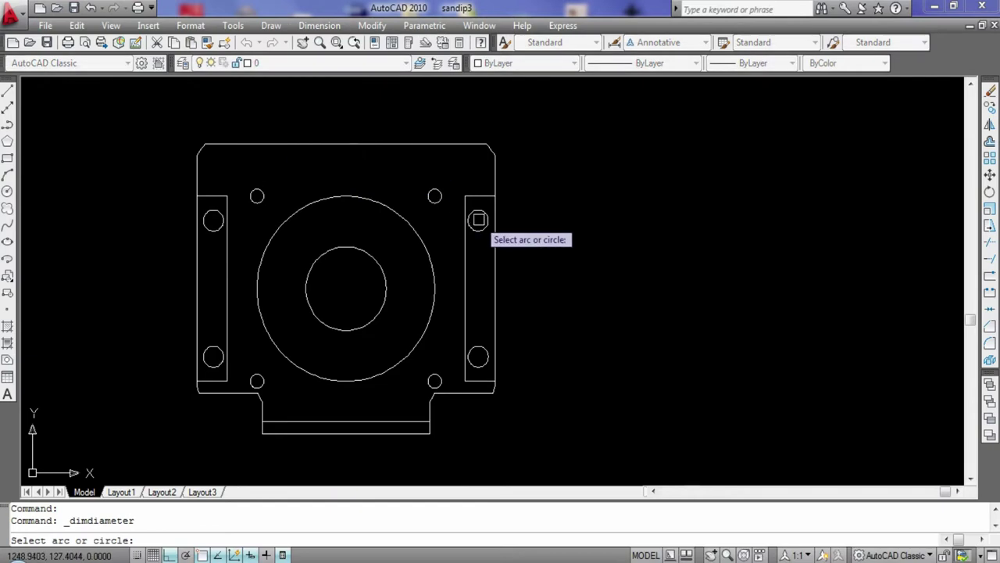
{"action": "left_click", "coordinate": [433, 195]}
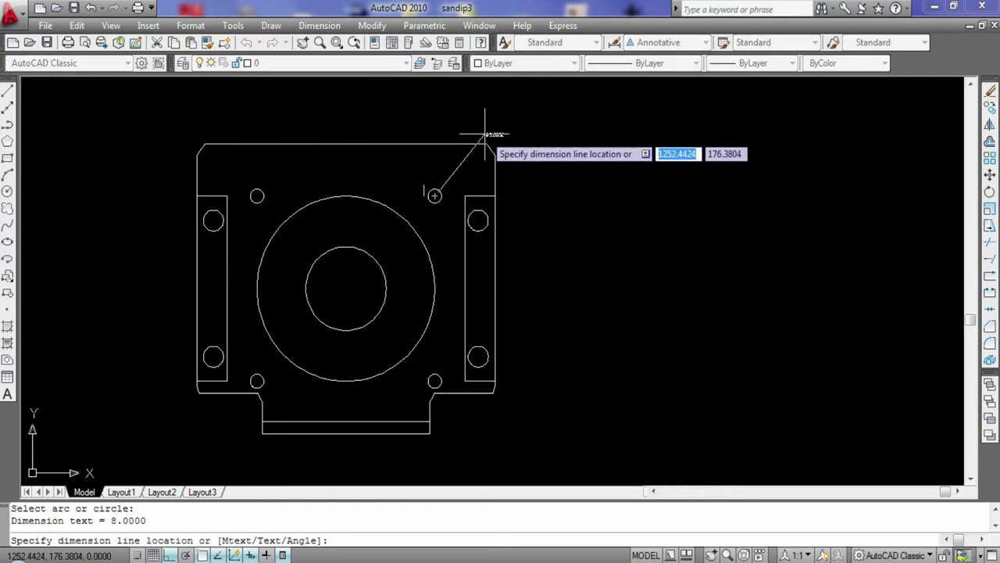
{"action": "left_click", "coordinate": [319, 25]}
{"action": "left_click", "coordinate": [336, 417]}
{"action": "left_click", "coordinate": [654, 271]}
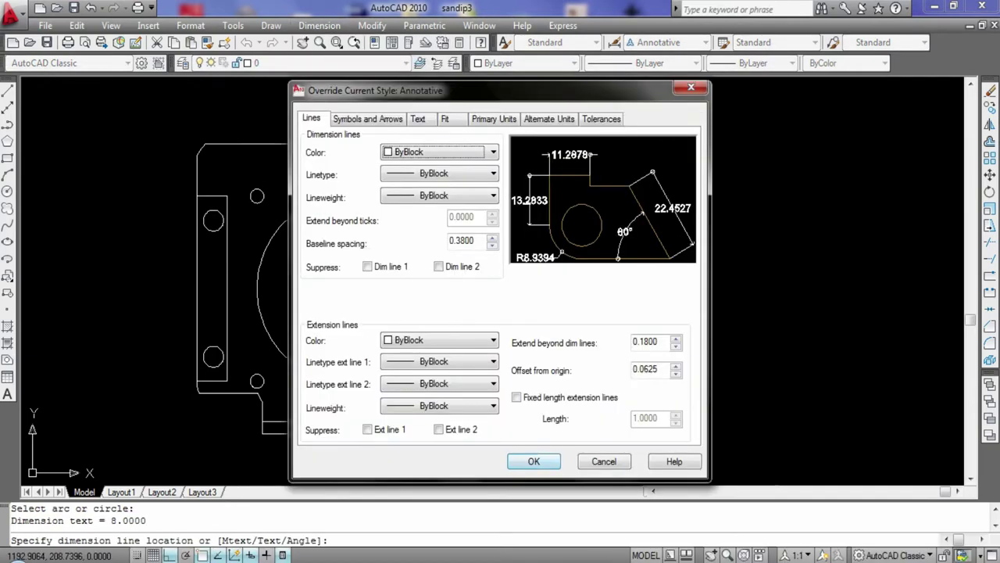
{"action": "left_click", "coordinate": [417, 118]}
{"action": "double_click", "coordinate": [461, 227]}
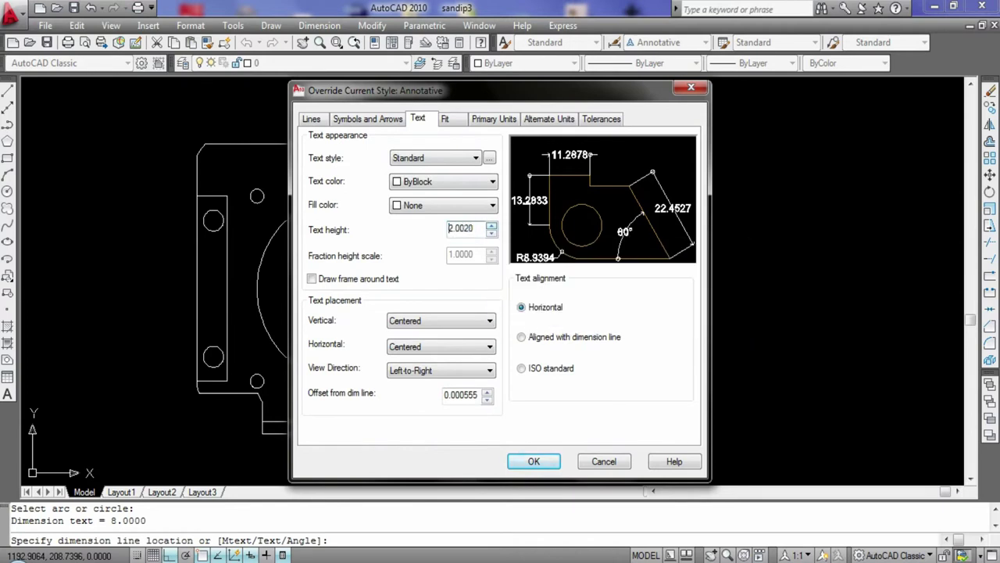
{"action": "type", "text": "3.0000"}
{"action": "left_click", "coordinate": [534, 461]}
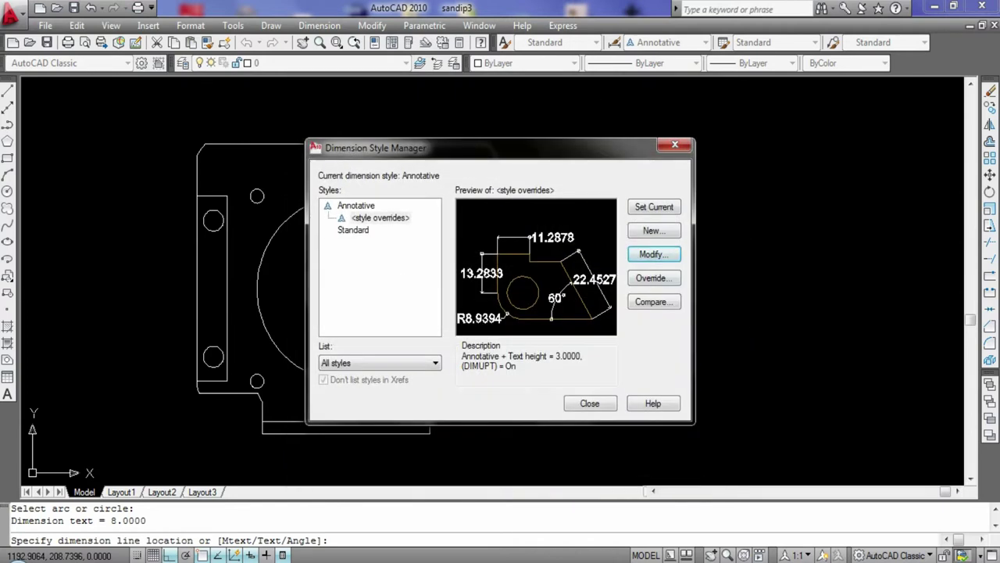
{"action": "left_click", "coordinate": [590, 401]}
Place that trial diameter dimension above the hole, then erase it.
{"action": "left_click", "coordinate": [413, 123]}
{"action": "scroll", "coordinate": [514, 190], "scroll_direction": "up", "scroll_amount": 2}
{"action": "scroll", "coordinate": [755, 240], "scroll_direction": "down", "scroll_amount": 4}
{"action": "scroll", "coordinate": [755, 239], "scroll_direction": "up", "scroll_amount": 3}
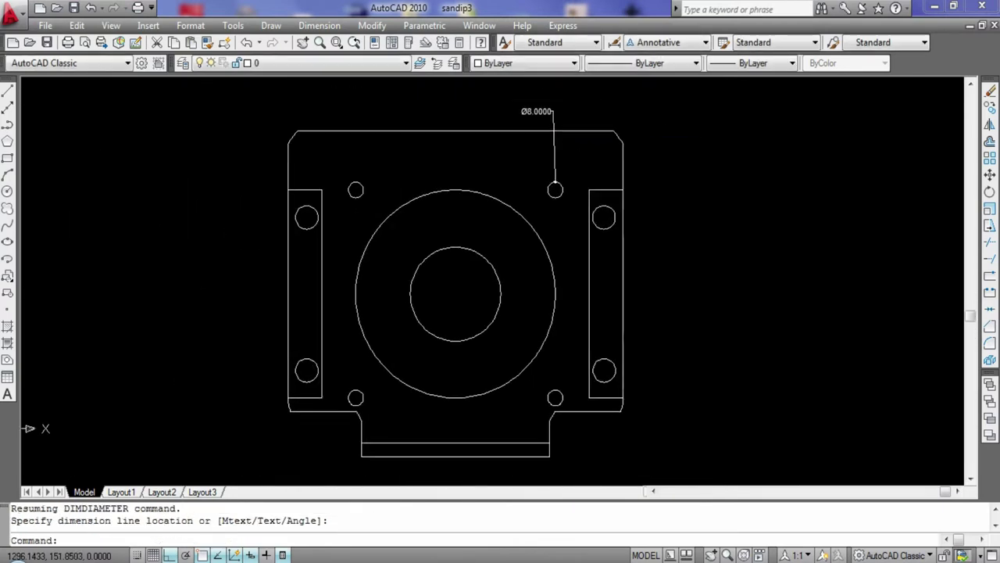
{"action": "left_click", "coordinate": [555, 133]}
{"action": "key", "text": "Delete"}
Change the dimension style override's text height to 5.0000.
{"action": "left_click", "coordinate": [319, 25]}
{"action": "left_click", "coordinate": [344, 430]}
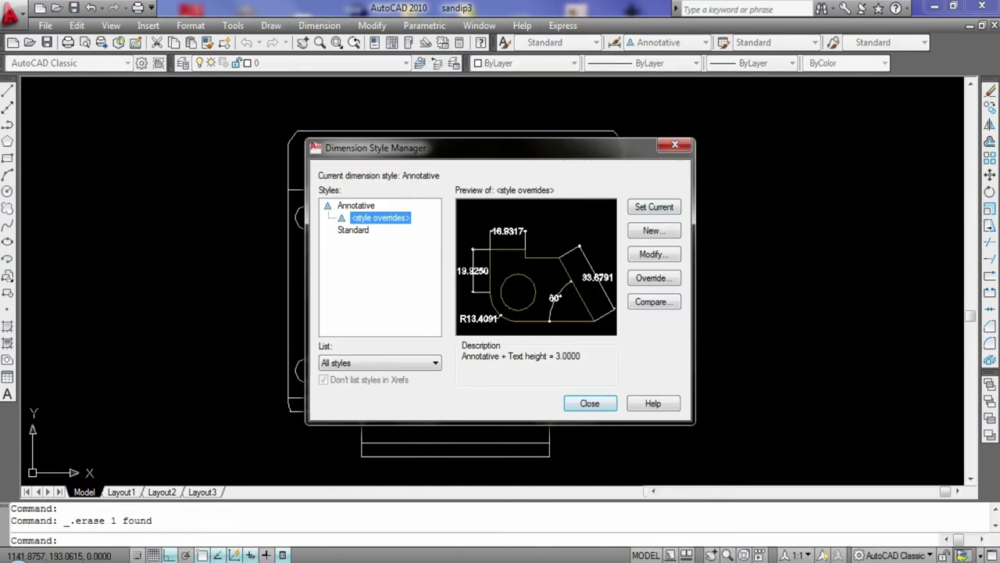
{"action": "left_click", "coordinate": [652, 279]}
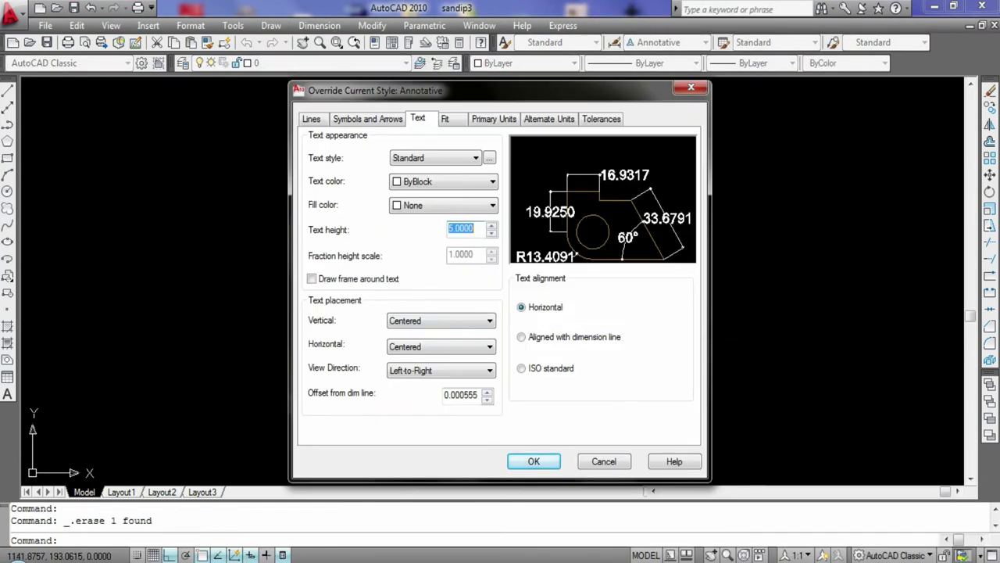
{"action": "left_click", "coordinate": [534, 461]}
{"action": "left_click", "coordinate": [590, 401]}
Add diameter callouts Ø8.0000 above the top-right hole and Ø48.0000 inside the bore.
{"action": "left_click", "coordinate": [319, 25]}
{"action": "left_click", "coordinate": [344, 173]}
{"action": "left_click", "coordinate": [555, 190]}
{"action": "left_click", "coordinate": [574, 109]}
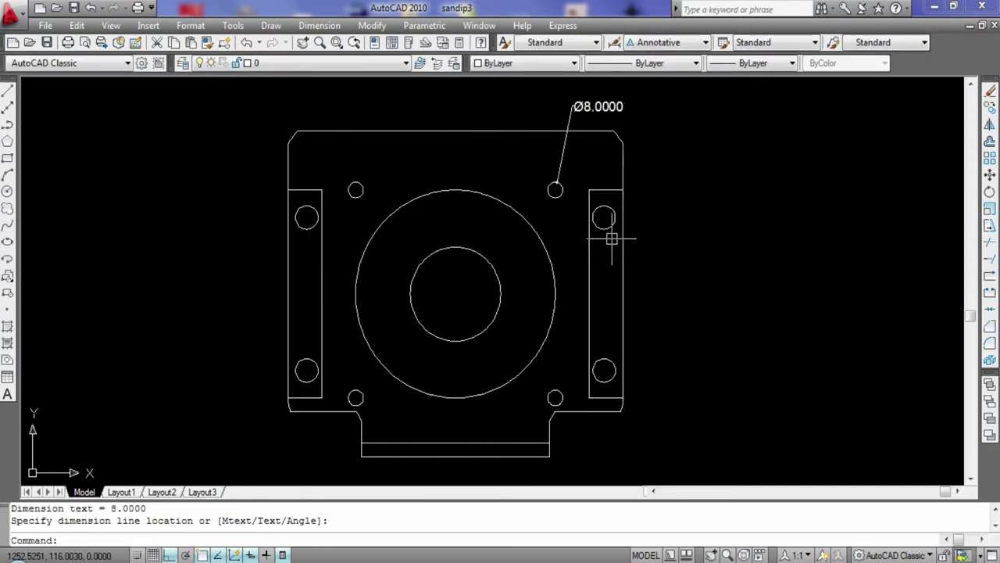
{"action": "left_click", "coordinate": [319, 25]}
{"action": "left_click", "coordinate": [343, 173]}
{"action": "left_click", "coordinate": [462, 249]}
{"action": "left_click", "coordinate": [448, 220]}
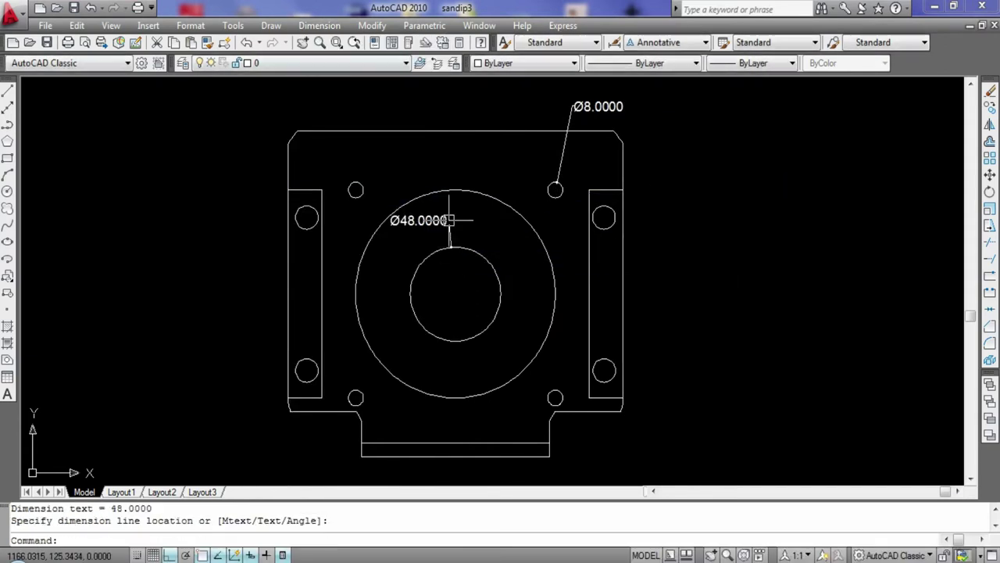
Label the right-side hole with a Ø12.0000 diameter callout placed to its right.
{"action": "left_click", "coordinate": [319, 25]}
{"action": "left_click", "coordinate": [349, 423]}
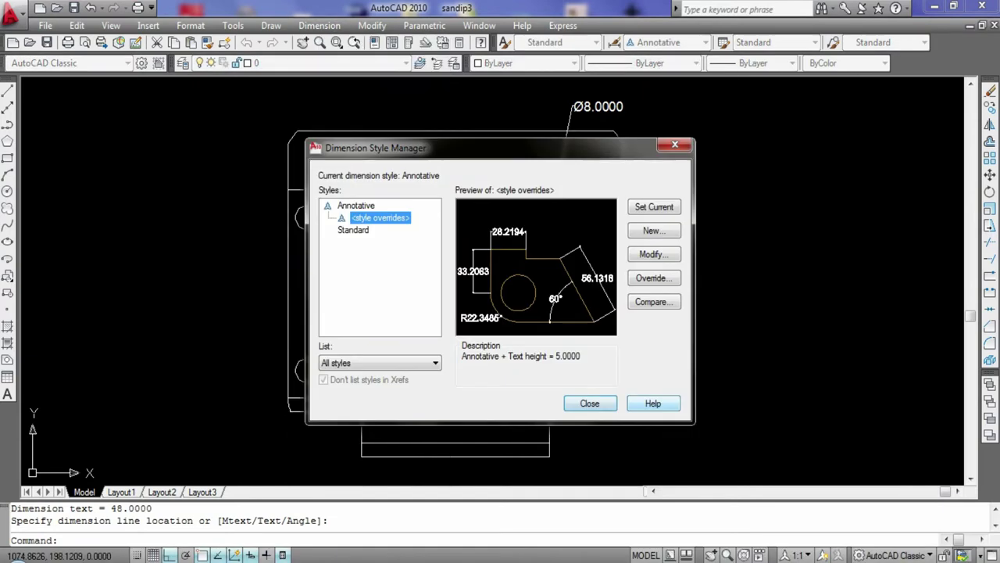
{"action": "left_click", "coordinate": [590, 402]}
{"action": "left_click", "coordinate": [318, 25]}
{"action": "left_click", "coordinate": [333, 174]}
{"action": "left_click", "coordinate": [595, 214]}
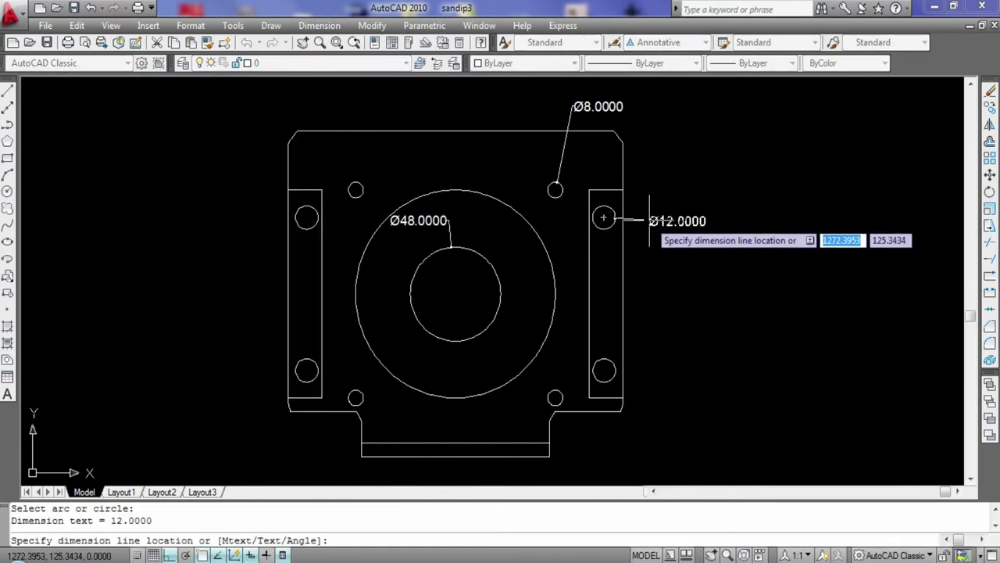
{"action": "left_click", "coordinate": [639, 219]}
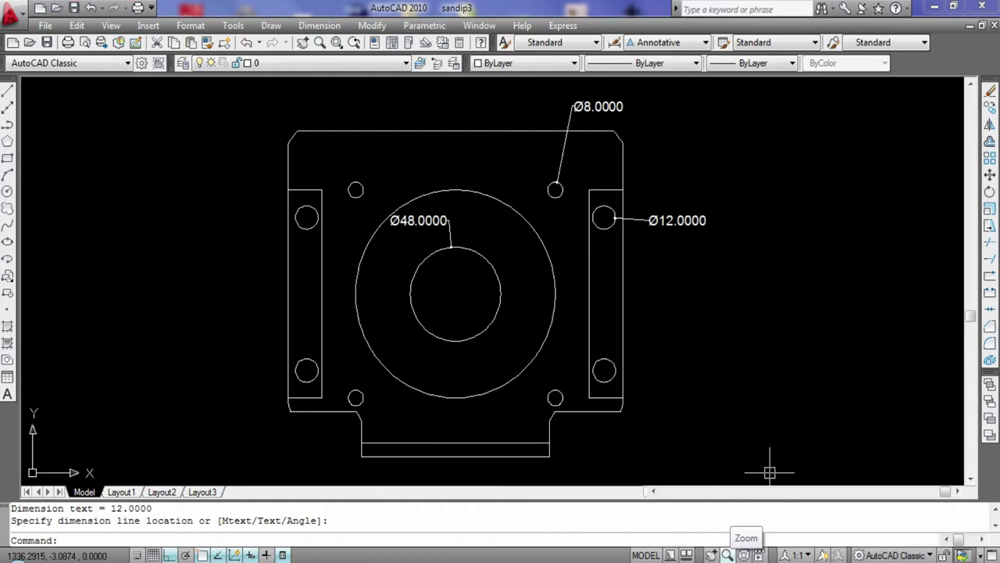
{"action": "left_click", "coordinate": [7, 90]}
Draw closed lines between the left and right hole centres, then erase the two diagonal lines.
{"action": "left_click", "coordinate": [355, 189]}
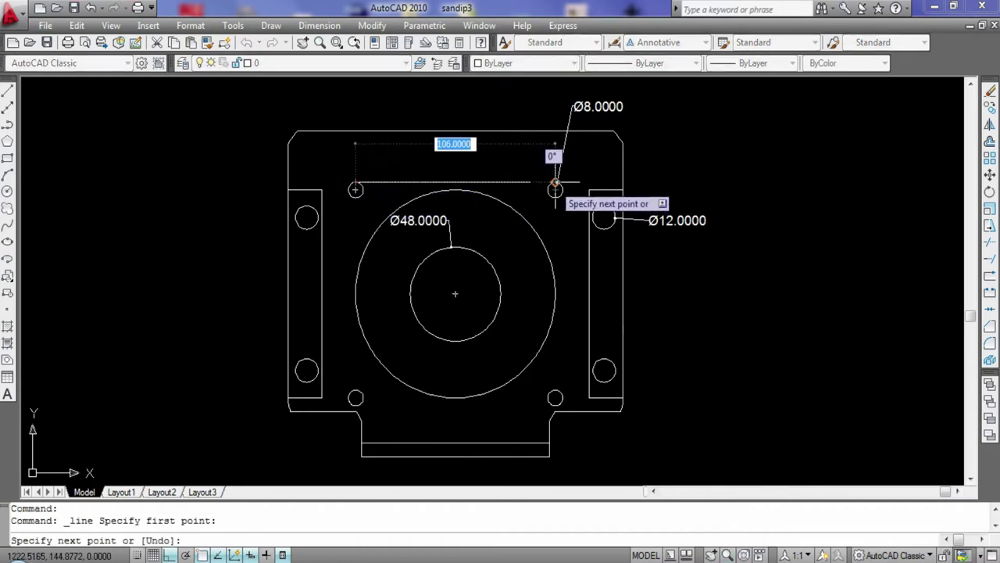
{"action": "left_click", "coordinate": [604, 217]}
{"action": "type", "text": "c"}
{"action": "key", "text": "Return"}
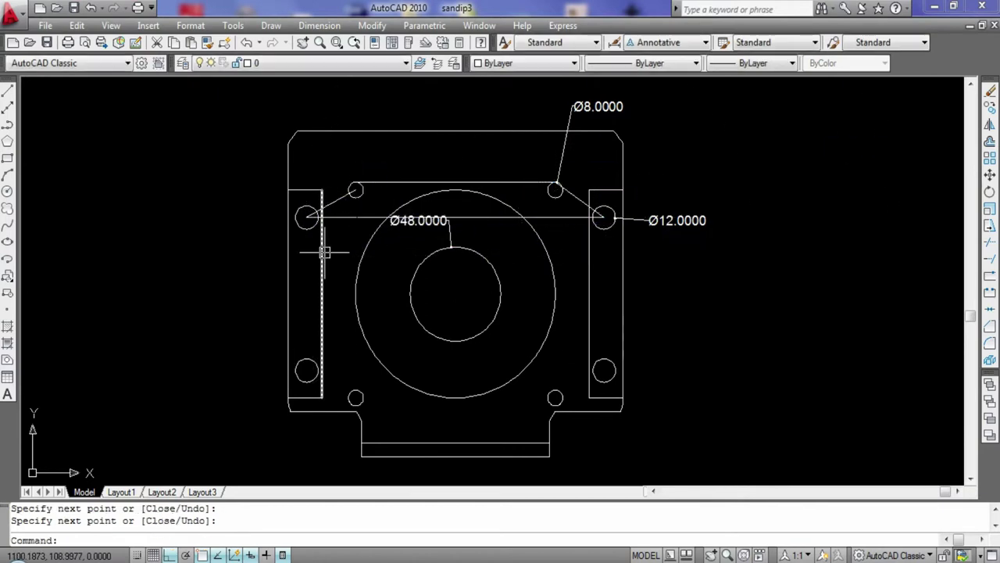
{"action": "left_click", "coordinate": [331, 203]}
{"action": "key", "text": "Delete"}
{"action": "left_click", "coordinate": [578, 203]}
{"action": "key", "text": "Delete"}
Draw a new horizontal line from the top-left hole across the plate, erasing a stray line.
{"action": "left_click", "coordinate": [8, 90]}
{"action": "left_click", "coordinate": [356, 182]}
{"action": "left_click", "coordinate": [355, 182]}
{"action": "left_click", "coordinate": [555, 217]}
{"action": "key", "text": "Return"}
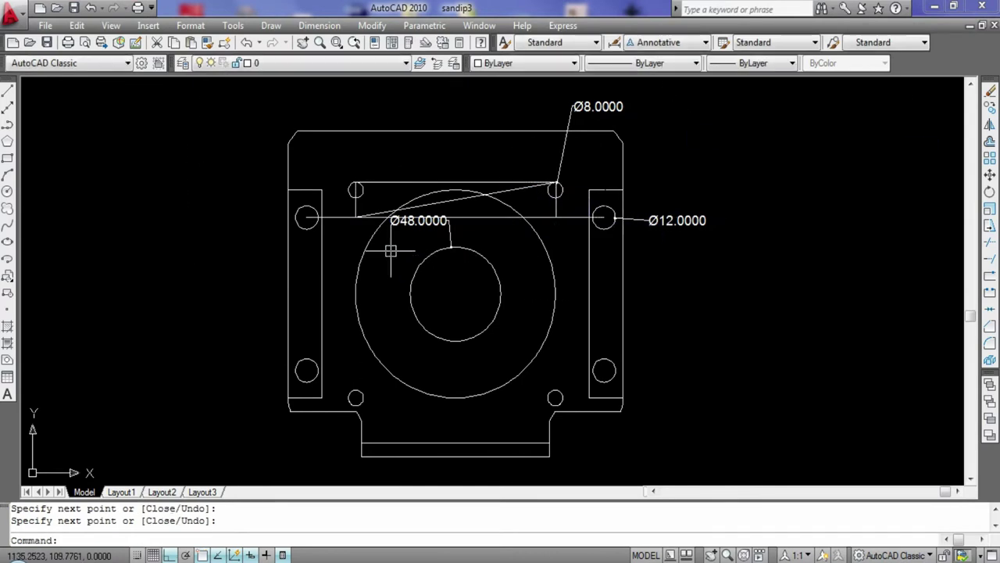
{"action": "left_click", "coordinate": [353, 222]}
{"action": "key", "text": "Delete"}
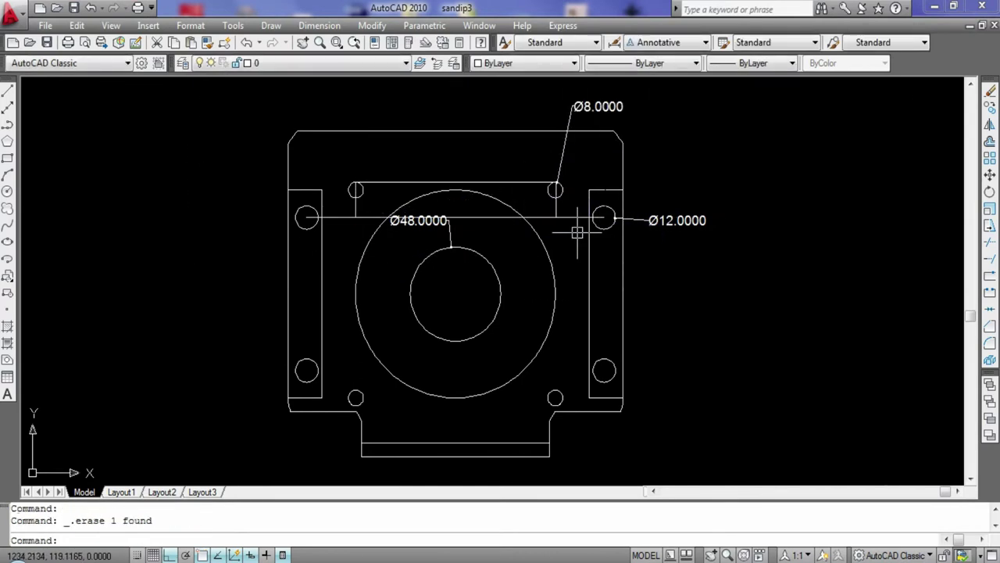
Launch TRIM briefly and cancel it, zooming the view in and out.
{"action": "scroll", "coordinate": [375, 227], "scroll_direction": "up", "scroll_amount": 1}
{"action": "type", "text": "tr"}
{"action": "key", "text": "Return"}
{"action": "key", "text": "Return"}
{"action": "scroll", "coordinate": [672, 183], "scroll_direction": "up", "scroll_amount": 5}
{"action": "key", "text": "Escape"}
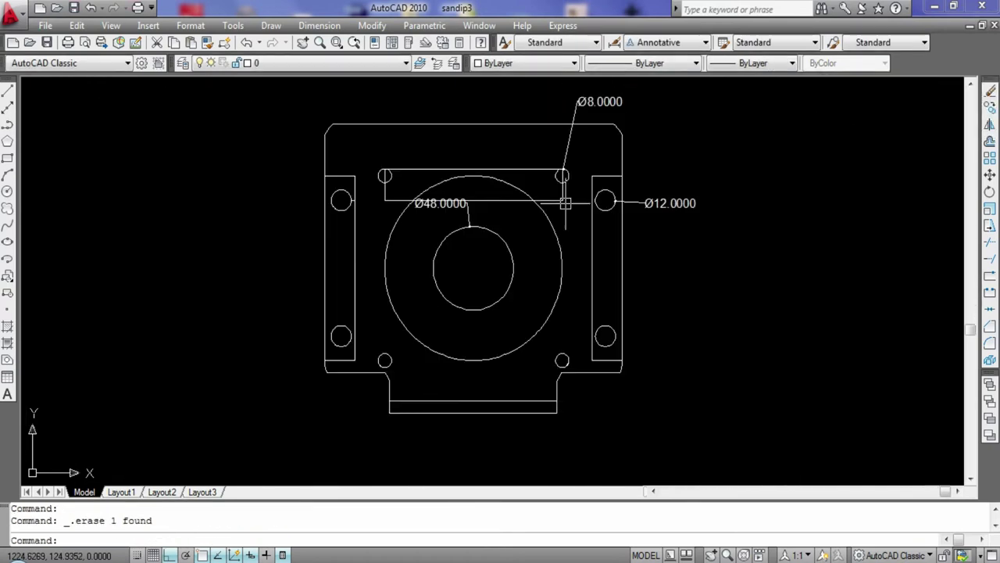
{"action": "scroll", "coordinate": [351, 185], "scroll_direction": "down", "scroll_amount": 4}
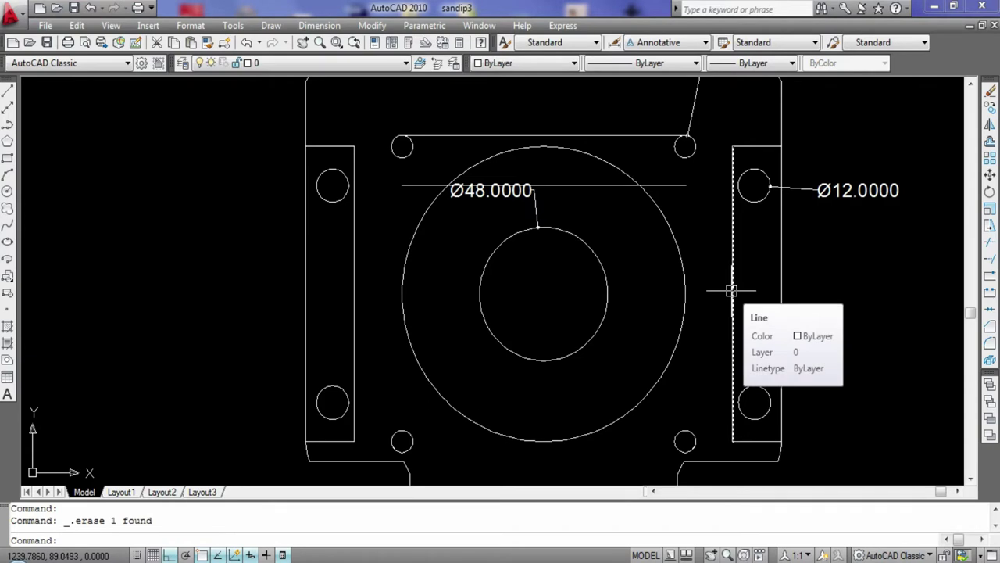
{"action": "scroll", "coordinate": [731, 291], "scroll_direction": "down", "scroll_amount": 5}
Start a dimension style override and set the dimension line linetype to Continuous.
{"action": "left_click", "coordinate": [318, 25]}
{"action": "left_click", "coordinate": [347, 422]}
{"action": "left_click", "coordinate": [652, 320]}
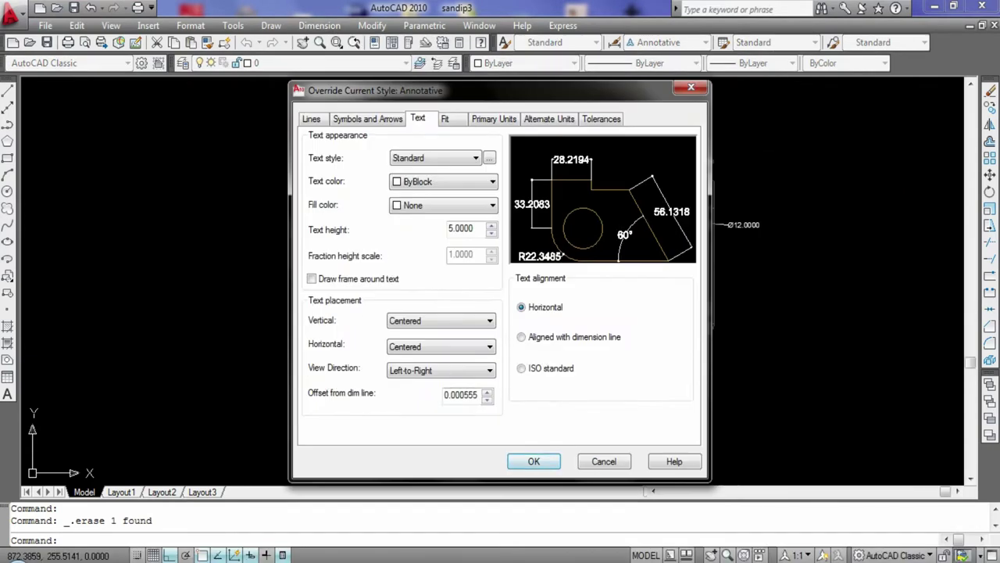
{"action": "left_click", "coordinate": [493, 174]}
{"action": "left_click", "coordinate": [430, 225]}
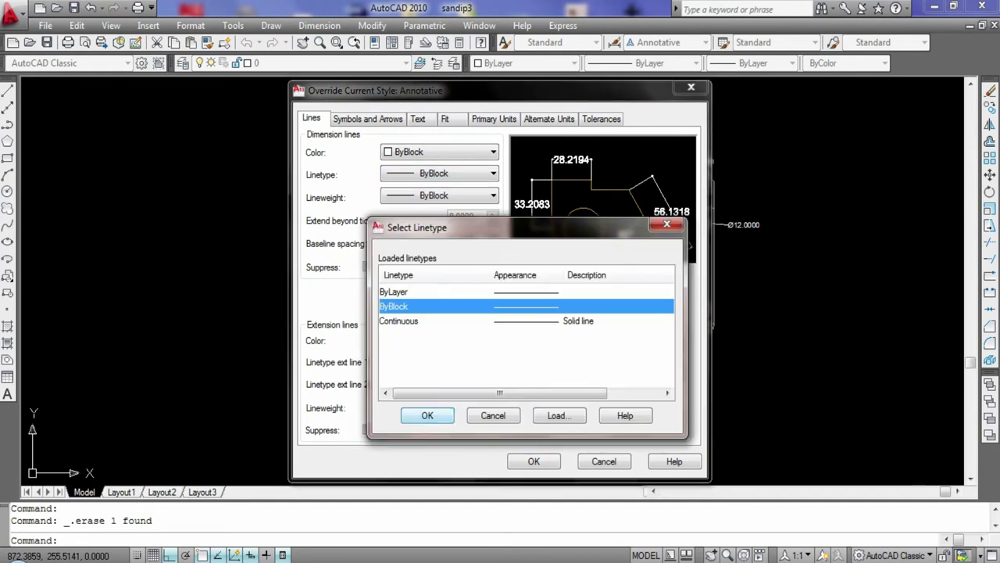
{"action": "left_click", "coordinate": [399, 321]}
{"action": "left_click", "coordinate": [393, 291]}
{"action": "left_click", "coordinate": [398, 320]}
{"action": "left_click", "coordinate": [427, 415]}
Leave the dimension lineweight, extension line colour and extension linetype unchanged (ByBlock).
{"action": "left_click", "coordinate": [494, 195]}
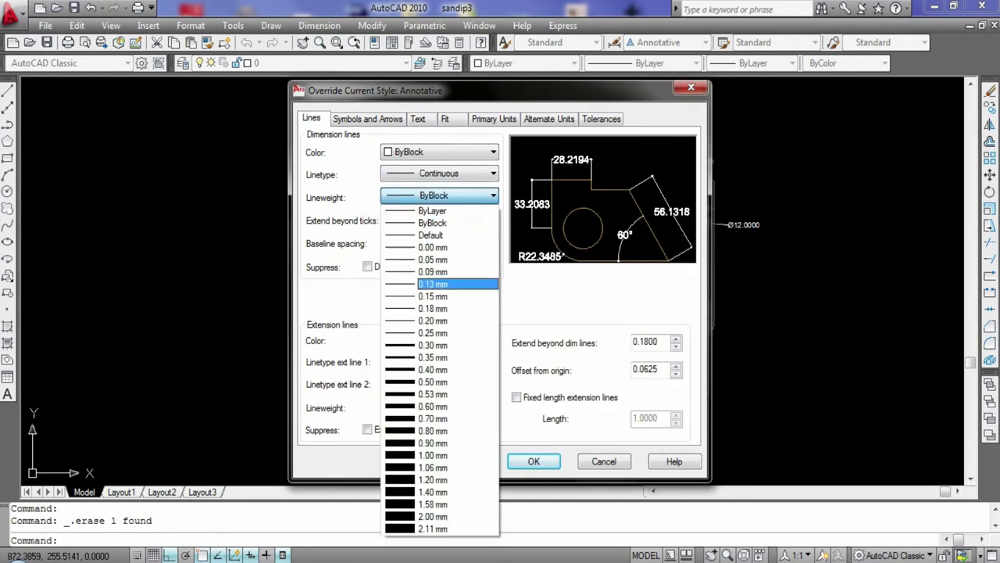
{"action": "key", "text": "Escape"}
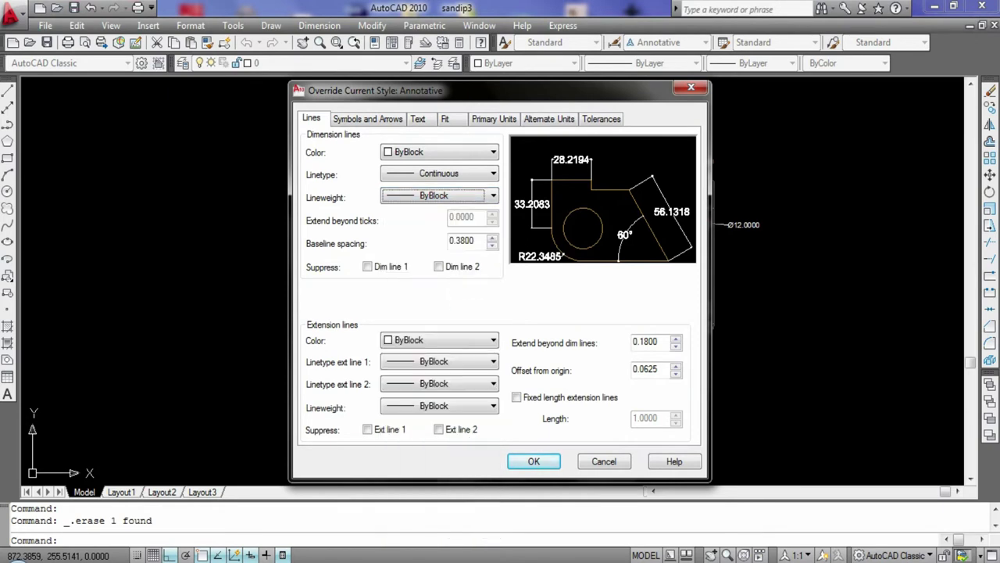
{"action": "left_click", "coordinate": [493, 340]}
{"action": "key", "text": "Escape"}
{"action": "left_click", "coordinate": [493, 361]}
{"action": "left_click", "coordinate": [433, 324]}
{"action": "key", "text": "Return"}
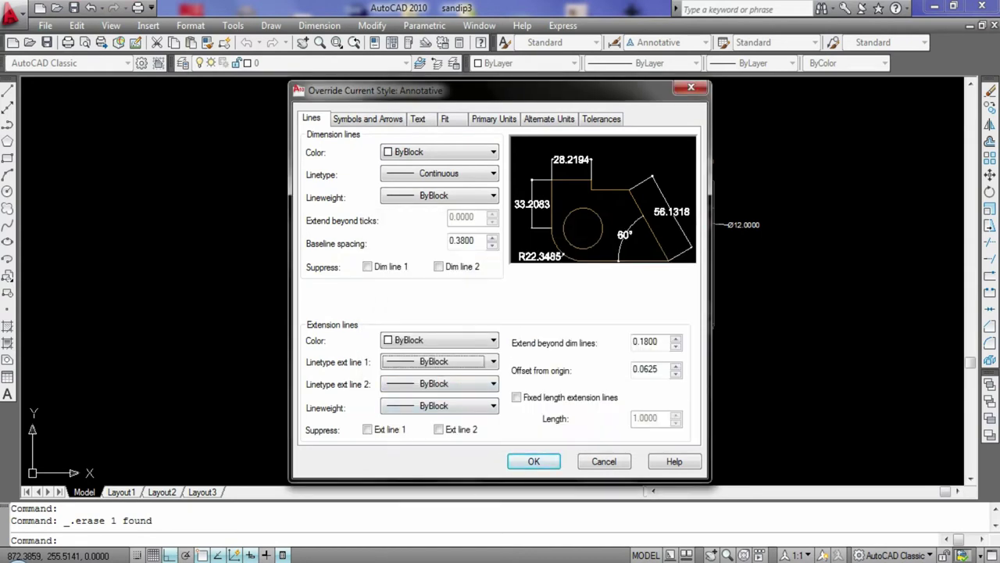
Set the first and second arrowheads to Datum triangle filled and close the style manager.
{"action": "key", "text": "ctrl+Tab"}
{"action": "left_click", "coordinate": [399, 165]}
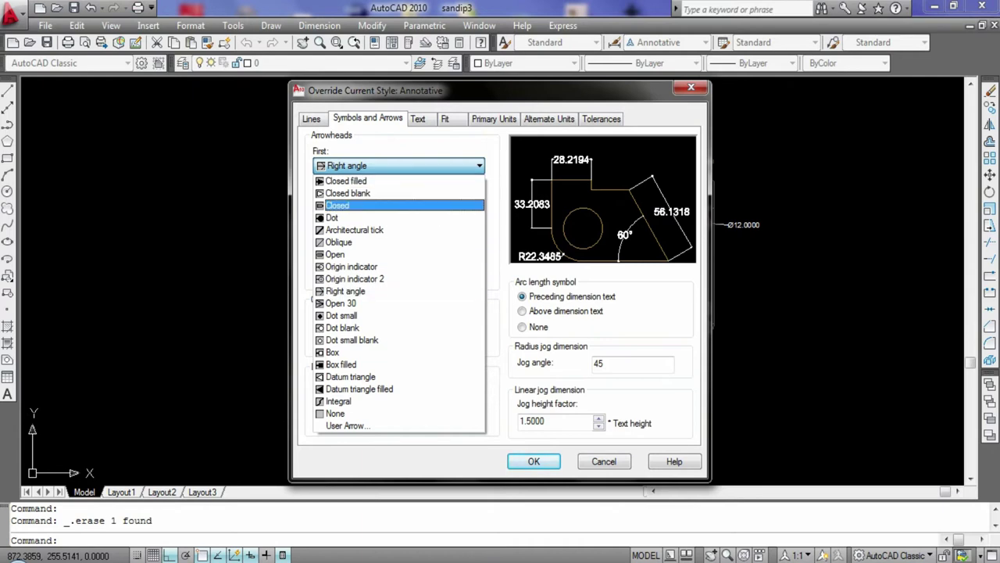
{"action": "key", "text": "Down"}
{"action": "key", "text": "Return"}
{"action": "left_click", "coordinate": [399, 198]}
{"action": "left_click", "coordinate": [360, 417]}
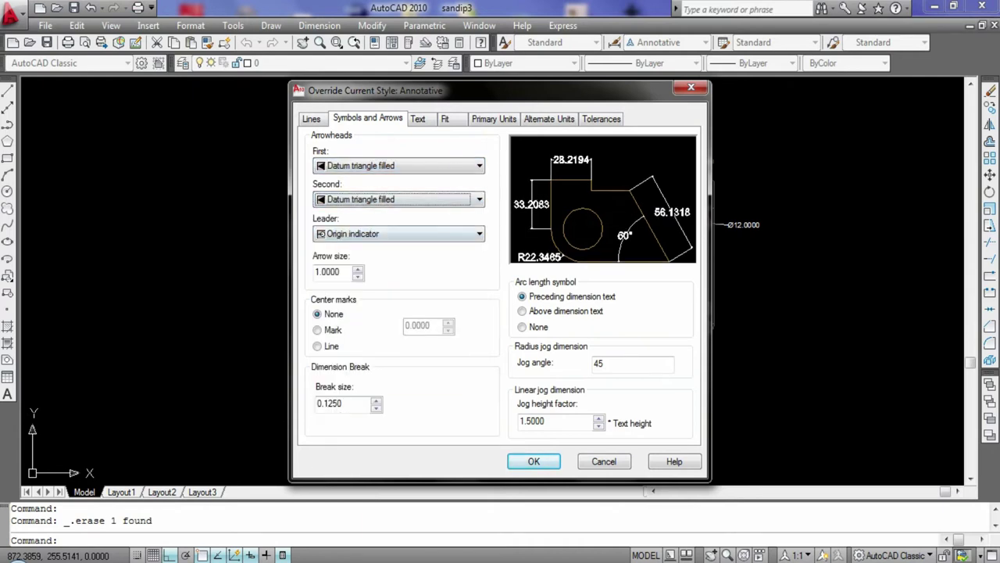
{"action": "key", "text": "Return"}
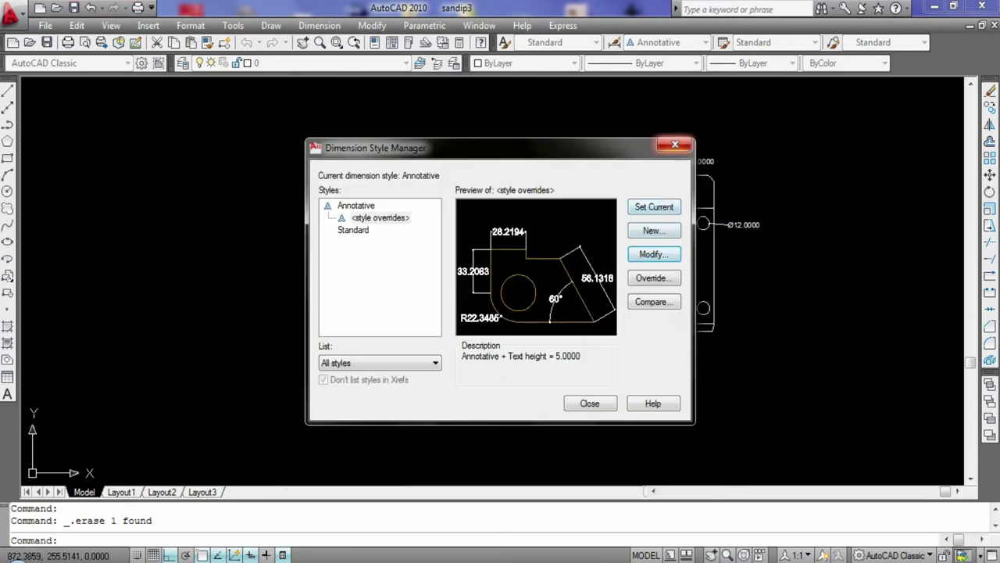
{"action": "left_click", "coordinate": [590, 402]}
Add a vertical 136.5160 linear dimension along the plate's left side.
{"action": "left_click", "coordinate": [319, 25]}
{"action": "left_click", "coordinate": [336, 63]}
{"action": "left_click", "coordinate": [528, 177]}
{"action": "left_click", "coordinate": [529, 331]}
{"action": "left_click", "coordinate": [480, 320]}
Erase the 136.5160 dimension.
{"action": "middle_click_drag", "start_coordinate": [480, 320], "coordinate": [860, 117]}
{"action": "scroll", "coordinate": [364, 346], "scroll_direction": "down", "scroll_amount": 5}
{"action": "middle_click_drag", "start_coordinate": [364, 346], "coordinate": [401, 161]}
{"action": "scroll", "coordinate": [369, 313], "scroll_direction": "up", "scroll_amount": 2}
{"action": "left_click", "coordinate": [326, 313]}
{"action": "key", "text": "Delete"}
Reopen the override and set first, second and leader arrows to Datum triangle filled.
{"action": "scroll", "coordinate": [409, 252], "scroll_direction": "down", "scroll_amount": 3}
{"action": "left_click", "coordinate": [319, 25]}
{"action": "left_click", "coordinate": [349, 422]}
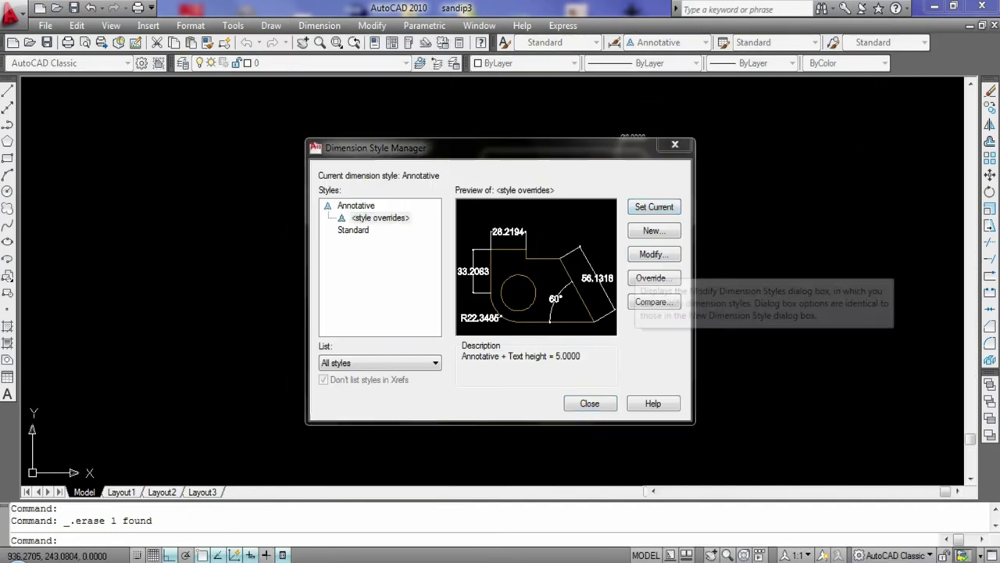
{"action": "left_click", "coordinate": [654, 254]}
{"action": "left_click", "coordinate": [399, 165]}
{"action": "left_click", "coordinate": [399, 401]}
{"action": "left_click", "coordinate": [398, 198]}
{"action": "left_click", "coordinate": [399, 422]}
{"action": "left_click", "coordinate": [398, 233]}
{"action": "left_click", "coordinate": [398, 457]}
{"action": "left_click", "coordinate": [534, 461]}
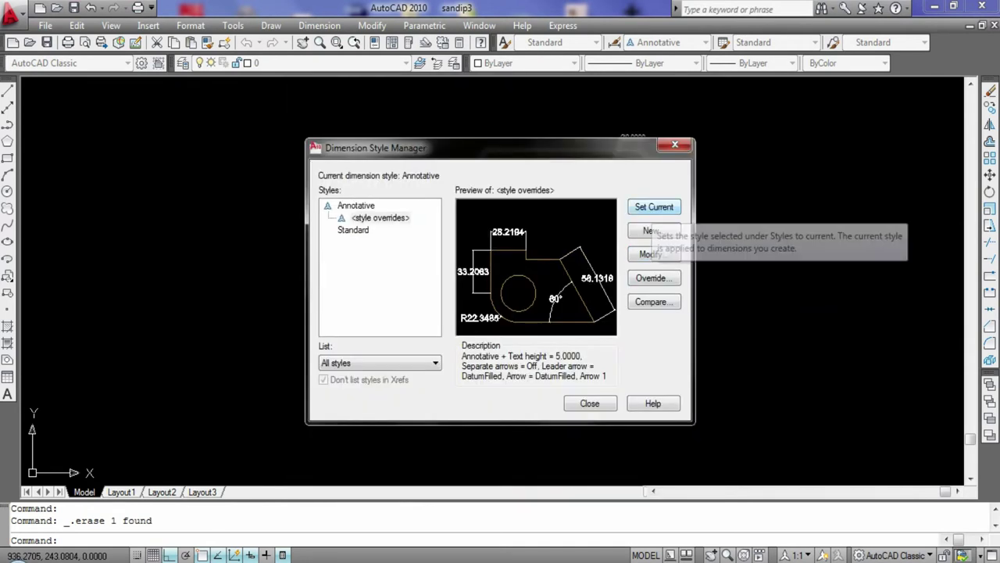
{"action": "left_click", "coordinate": [590, 403]}
Start a new linear dimension from the top of the plate's left edge.
{"action": "left_click", "coordinate": [319, 25]}
{"action": "left_click", "coordinate": [328, 60]}
{"action": "left_click", "coordinate": [480, 152]}
Finish the vertical 136.5160 dimension to the left of the plate.
{"action": "left_click", "coordinate": [480, 289]}
{"action": "left_click", "coordinate": [453, 283]}
{"action": "scroll", "coordinate": [449, 279], "scroll_direction": "up", "scroll_amount": 5}
{"action": "scroll", "coordinate": [448, 279], "scroll_direction": "up", "scroll_amount": 2}
{"action": "scroll", "coordinate": [477, 384], "scroll_direction": "down", "scroll_amount": 2}
{"action": "scroll", "coordinate": [477, 384], "scroll_direction": "down", "scroll_amount": 2}
{"action": "scroll", "coordinate": [476, 384], "scroll_direction": "down", "scroll_amount": 1}
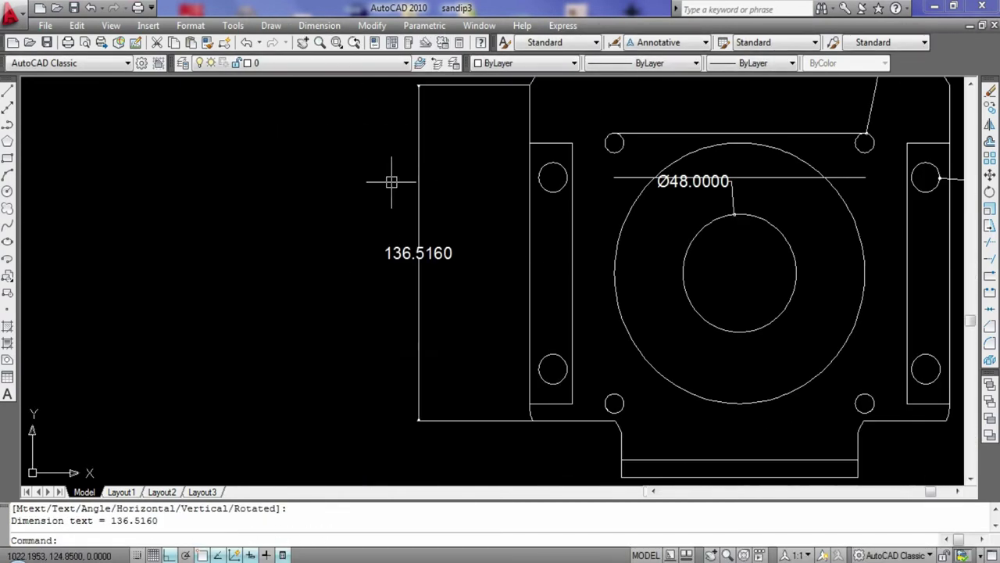
Erase the 136.5160 dimension.
{"action": "left_click", "coordinate": [417, 253]}
{"action": "key", "text": "Delete"}
{"action": "scroll", "coordinate": [415, 181], "scroll_direction": "up", "scroll_amount": 1}
Override the style so dimension lines are Continuous with 0.30 mm lineweight.
{"action": "left_click", "coordinate": [320, 25]}
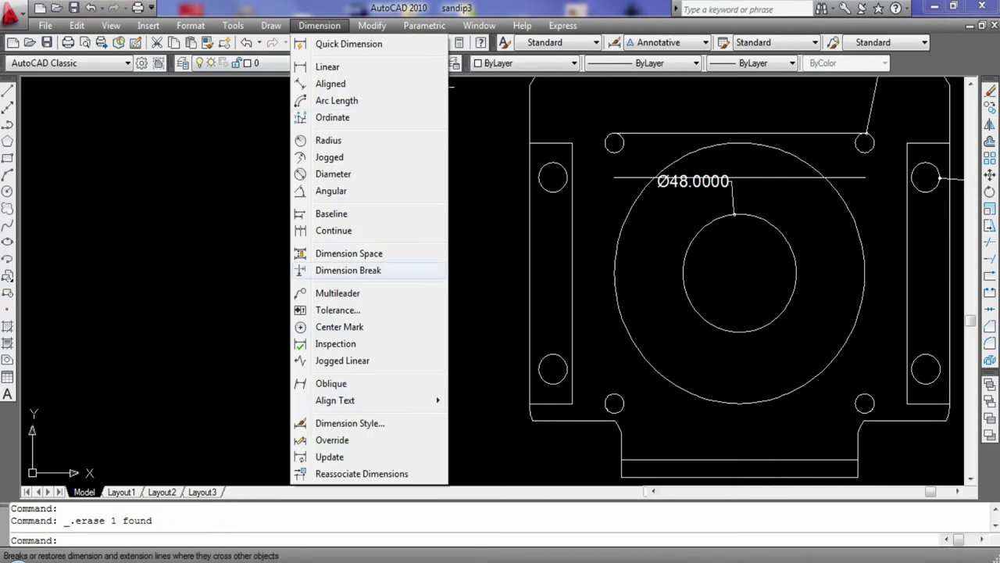
{"action": "left_click", "coordinate": [336, 423]}
{"action": "left_click", "coordinate": [591, 274]}
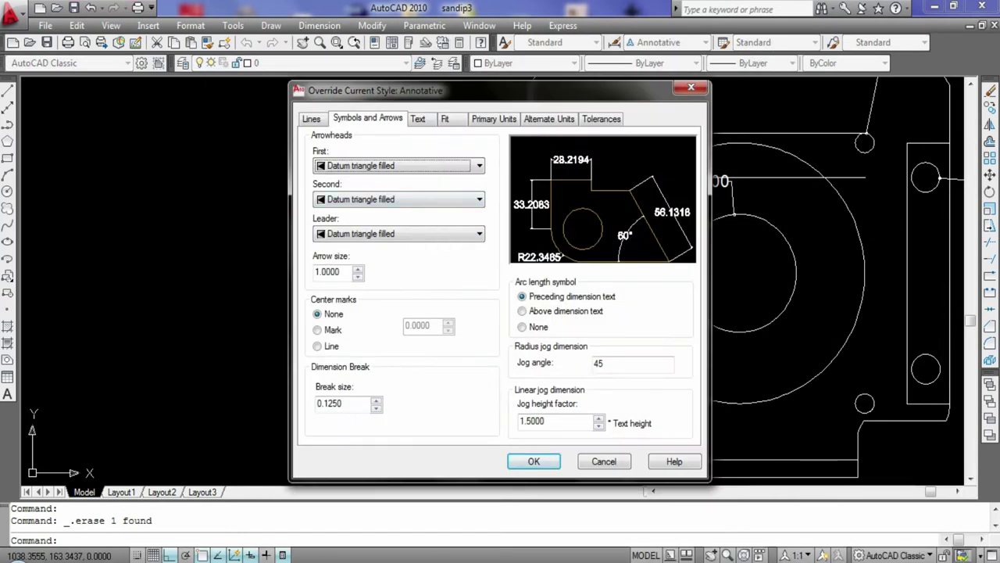
{"action": "left_click", "coordinate": [311, 120]}
{"action": "left_click", "coordinate": [439, 173]}
{"action": "left_click", "coordinate": [457, 212]}
{"action": "left_click", "coordinate": [439, 197]}
{"action": "left_click", "coordinate": [450, 345]}
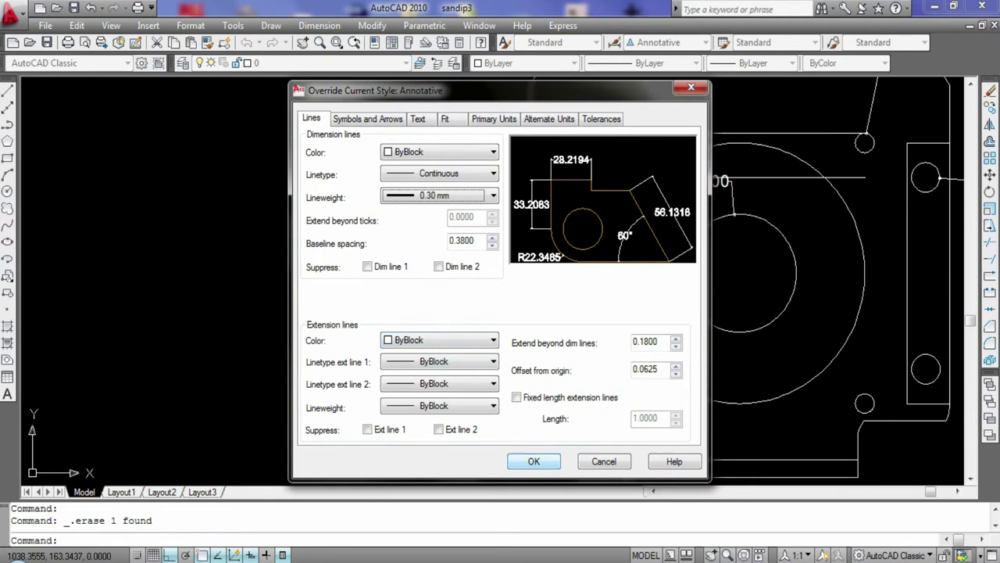
Set both extension line linetypes to Continuous and apply the override.
{"action": "left_click", "coordinate": [439, 340]}
{"action": "left_click", "coordinate": [434, 364]}
{"action": "left_click", "coordinate": [439, 361]}
{"action": "left_click", "coordinate": [438, 400]}
{"action": "left_click", "coordinate": [439, 384]}
{"action": "left_click", "coordinate": [438, 422]}
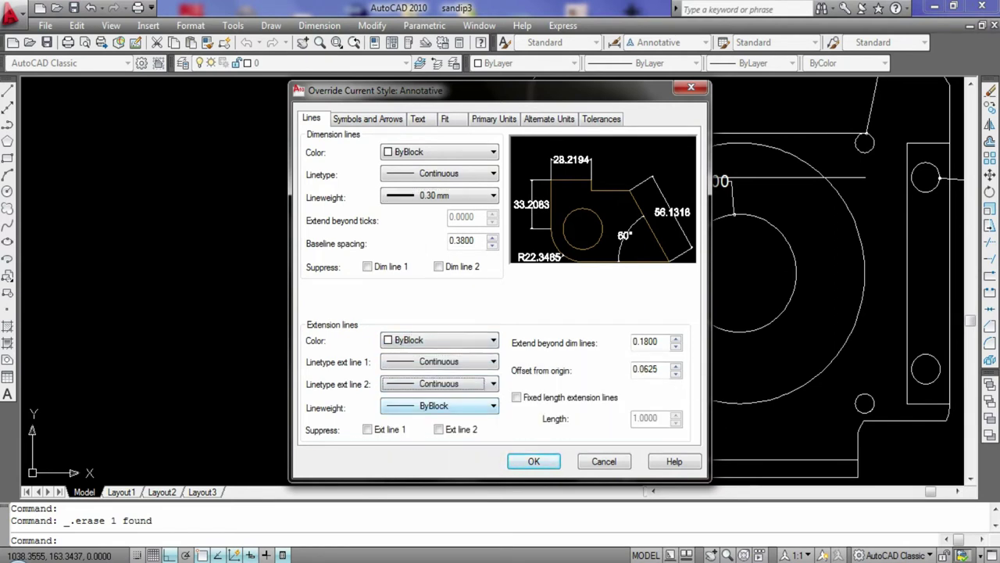
{"action": "left_click", "coordinate": [533, 461]}
{"action": "left_click", "coordinate": [319, 25]}
Place a trial 78.0000 linear dimension between the left holes, then delete it.
{"action": "left_click", "coordinate": [328, 67]}
{"action": "left_click", "coordinate": [552, 177]}
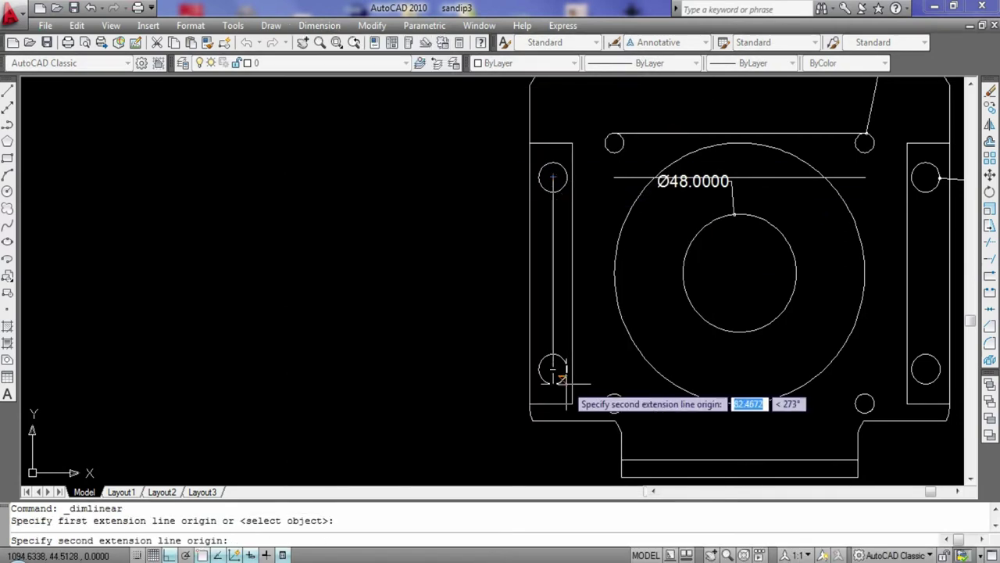
{"action": "left_click", "coordinate": [552, 369]}
{"action": "left_click", "coordinate": [467, 358]}
{"action": "scroll", "coordinate": [402, 383], "scroll_direction": "up", "scroll_amount": 1}
{"action": "scroll", "coordinate": [412, 374], "scroll_direction": "down", "scroll_amount": 3}
{"action": "left_click", "coordinate": [476, 364]}
{"action": "key", "text": "Delete"}
Start an override of the current dimension style and review its arrowhead settings.
{"action": "left_click", "coordinate": [319, 25]}
{"action": "left_click", "coordinate": [344, 417]}
{"action": "left_click", "coordinate": [585, 217]}
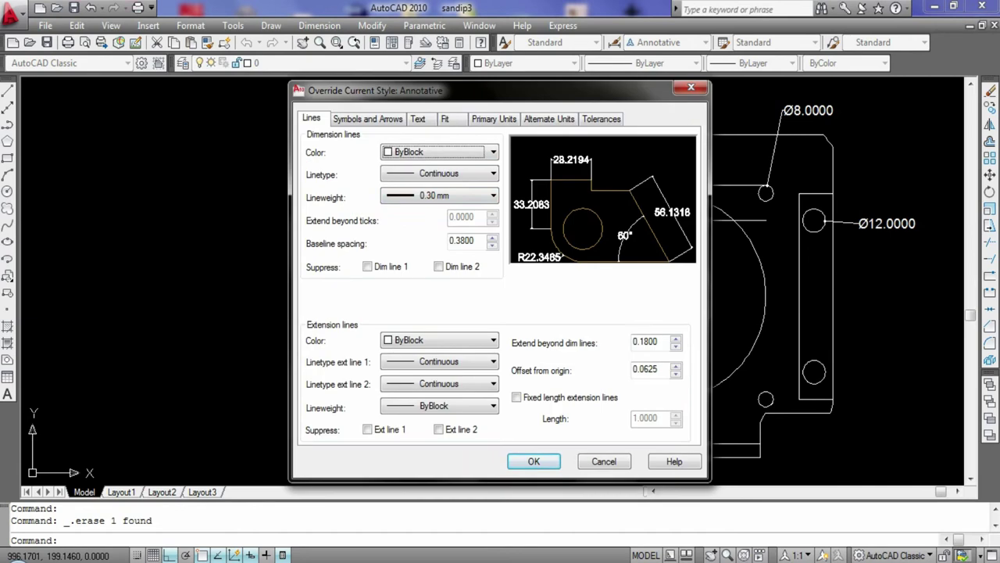
{"action": "left_click", "coordinate": [367, 118]}
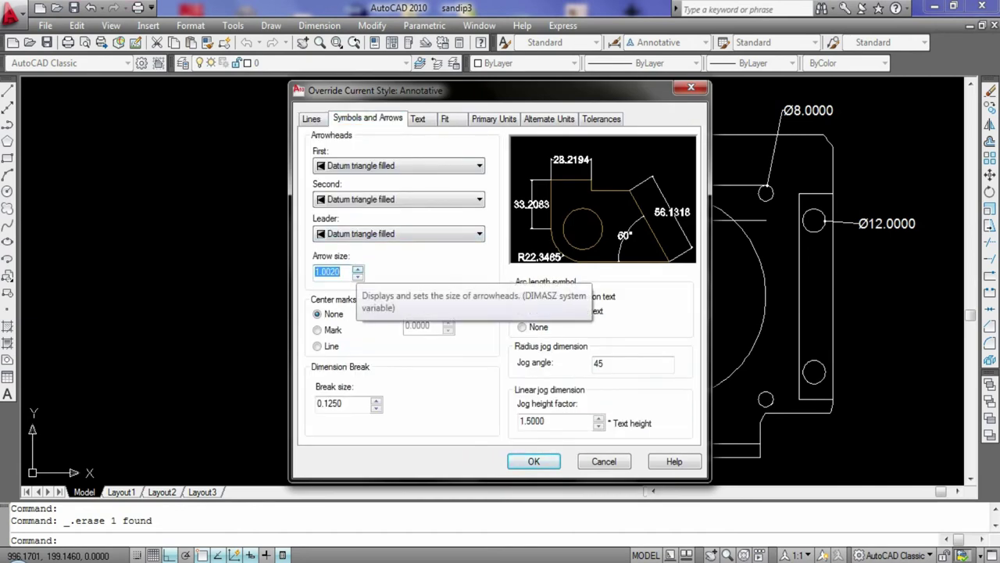
{"action": "left_click", "coordinate": [534, 461]}
{"action": "left_click", "coordinate": [654, 277]}
{"action": "left_click", "coordinate": [311, 118]}
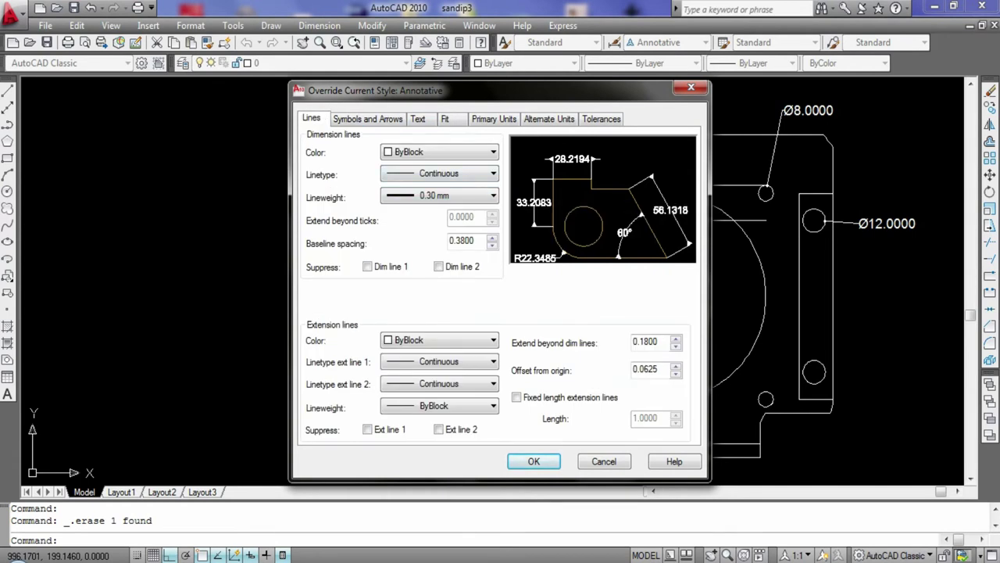
Toggle both dimension-line halves off and back on, suppress extension line 1, and apply.
{"action": "left_click", "coordinate": [367, 266]}
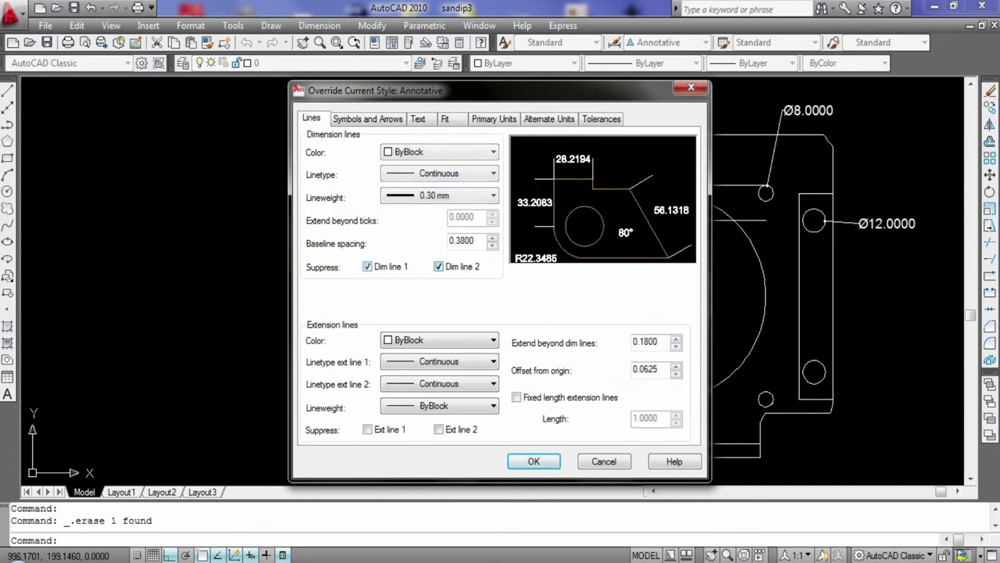
{"action": "left_click", "coordinate": [438, 266]}
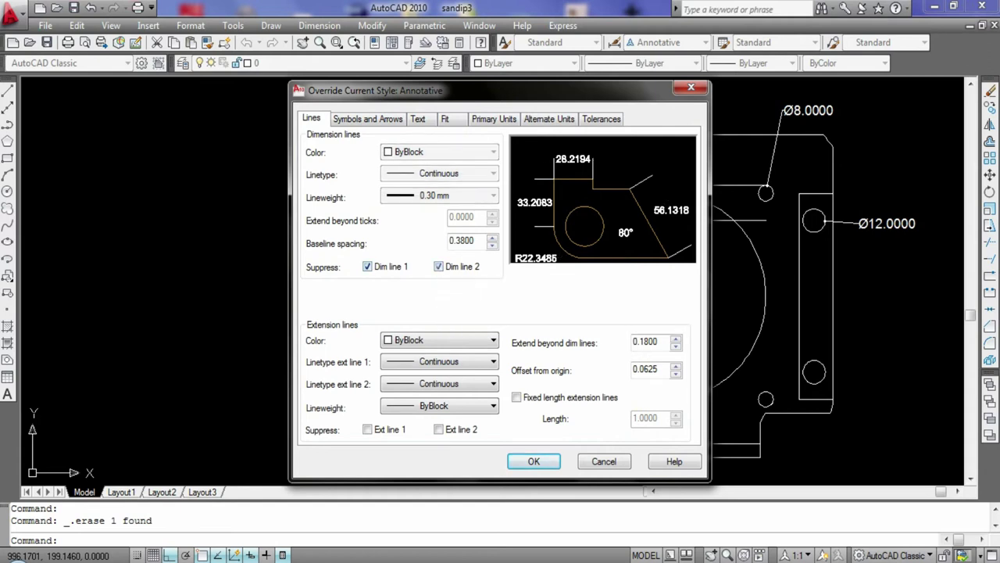
{"action": "left_click", "coordinate": [439, 267]}
{"action": "left_click", "coordinate": [367, 266]}
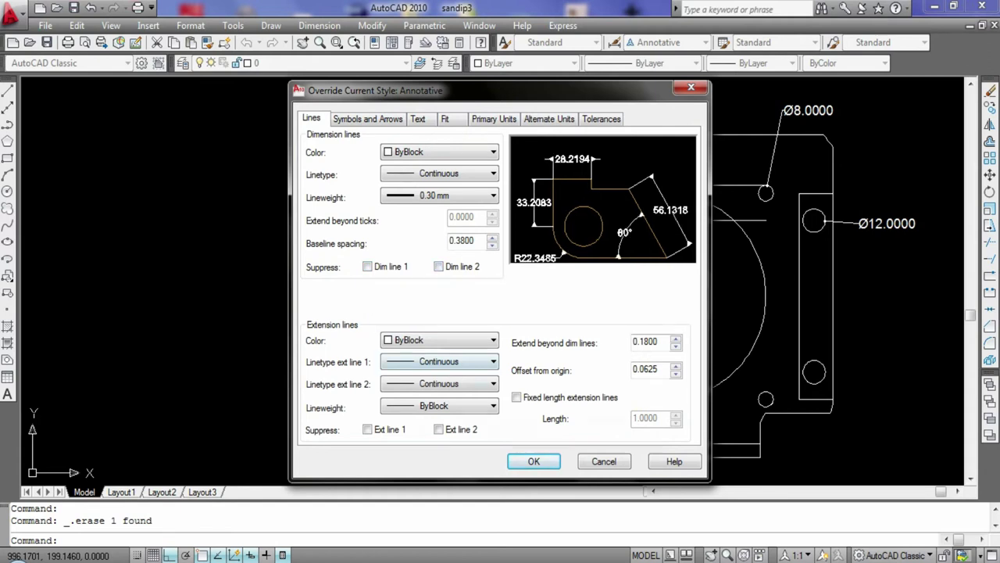
{"action": "left_click", "coordinate": [367, 429]}
{"action": "left_click", "coordinate": [534, 461]}
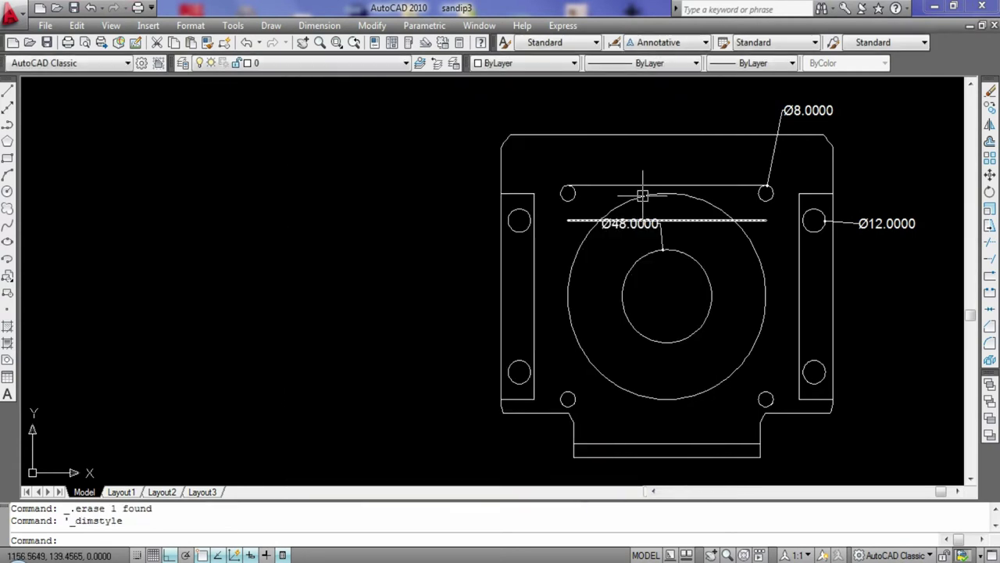
Redimension the 78.0000 left-hole distance left of the part, then delete it.
{"action": "left_click", "coordinate": [519, 220]}
{"action": "left_click", "coordinate": [519, 373]}
{"action": "left_click", "coordinate": [440, 374]}
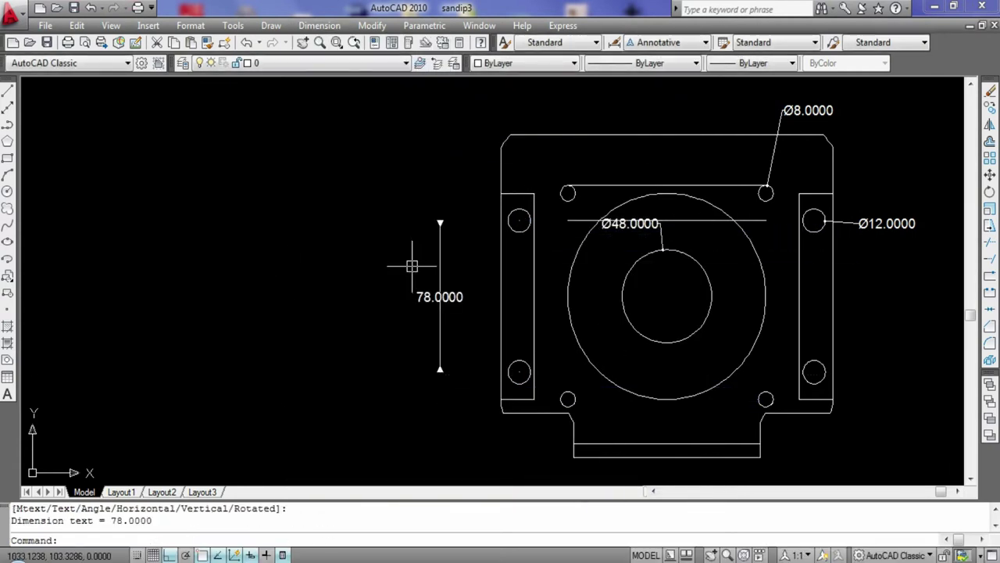
{"action": "scroll", "coordinate": [447, 273], "scroll_direction": "up", "scroll_amount": 5}
{"action": "scroll", "coordinate": [529, 220], "scroll_direction": "down", "scroll_amount": 4}
{"action": "left_click", "coordinate": [440, 235]}
{"action": "key", "text": "Delete"}
Restore both extension lines in the style override and close the Dimension Style Manager.
{"action": "left_click", "coordinate": [320, 25]}
{"action": "left_click", "coordinate": [349, 422]}
{"action": "left_click", "coordinate": [651, 274]}
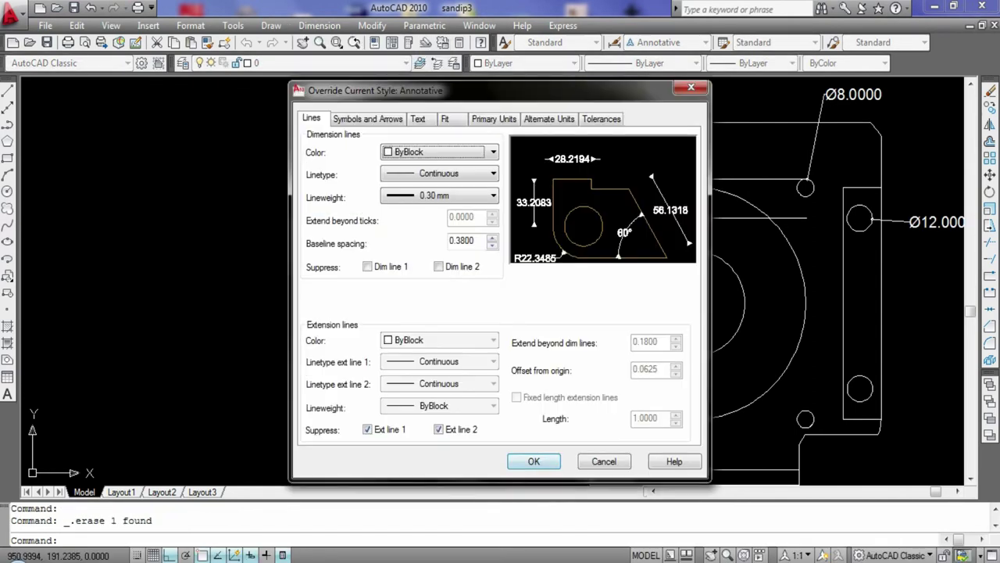
{"action": "left_click", "coordinate": [438, 429]}
{"action": "left_click", "coordinate": [367, 429]}
{"action": "left_click", "coordinate": [534, 461]}
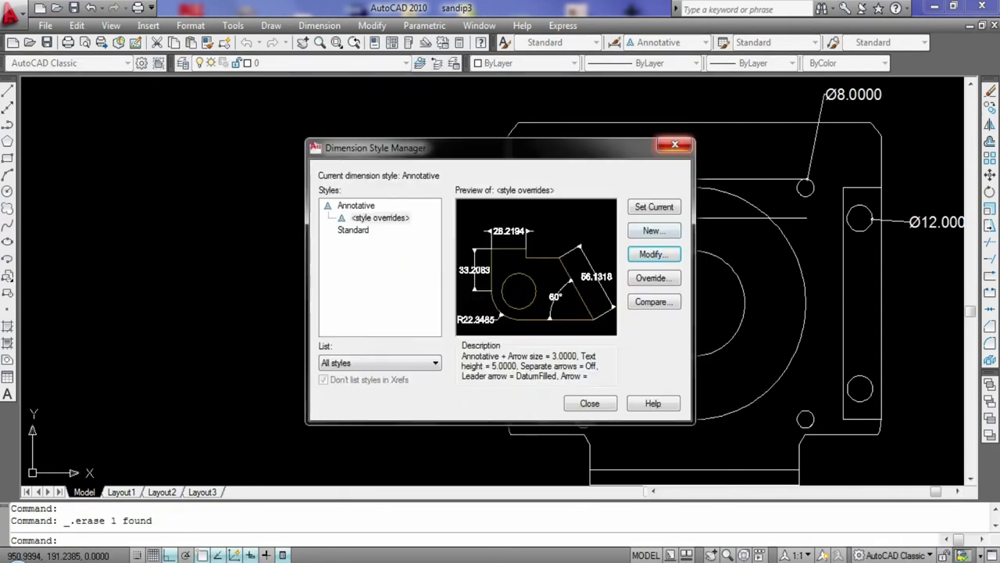
{"action": "left_click", "coordinate": [589, 401]}
Add another 78.0000 linear dimension left of the part, then delete it.
{"action": "left_click", "coordinate": [320, 25]}
{"action": "left_click", "coordinate": [328, 67]}
{"action": "left_click", "coordinate": [528, 218]}
{"action": "left_click", "coordinate": [529, 388]}
{"action": "left_click", "coordinate": [443, 352]}
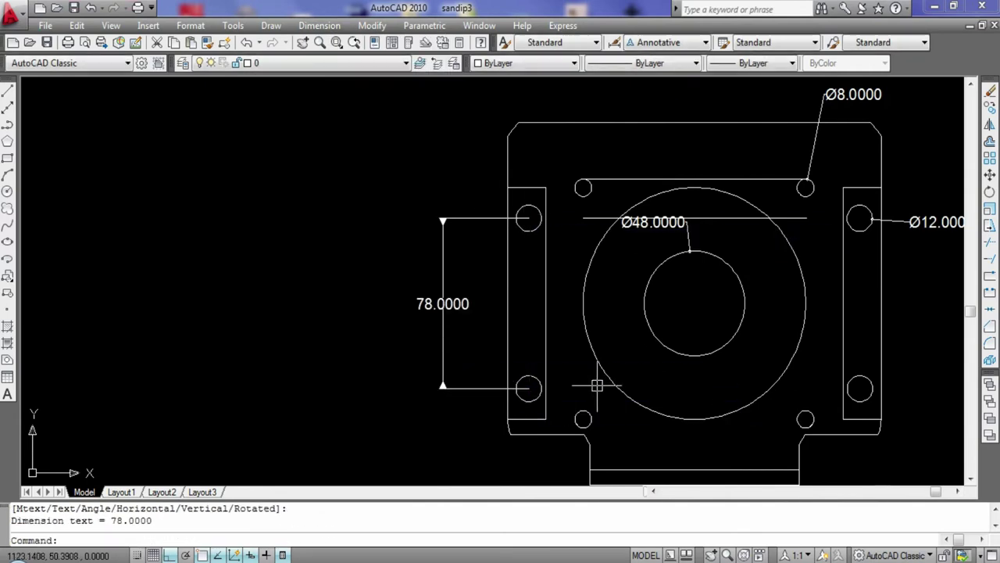
{"action": "left_click", "coordinate": [465, 386]}
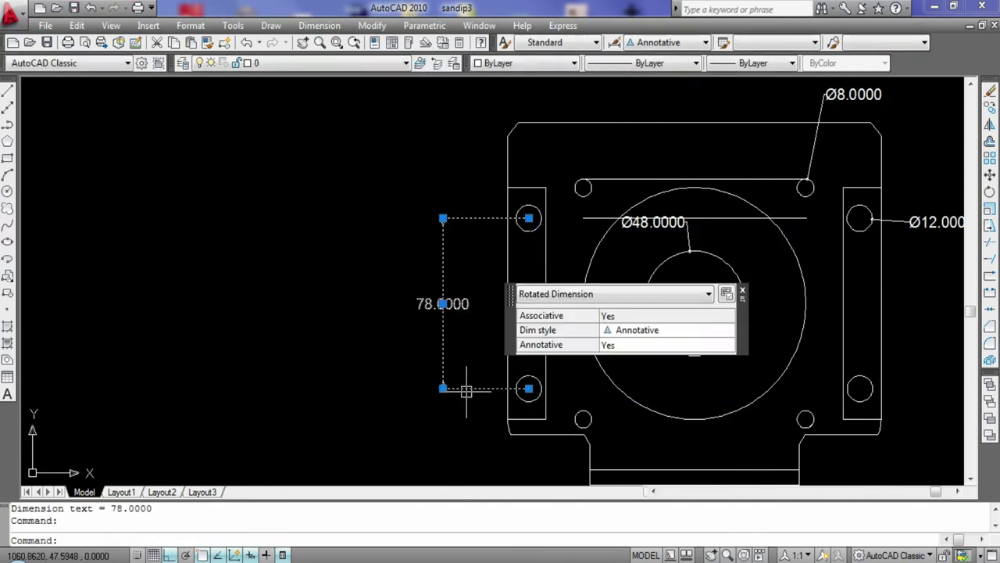
{"action": "key", "text": "Delete"}
In the override, set extension lines 1 and 2 to ByLayer and ByBlock, extension lineweight 0.09 mm.
{"action": "left_click", "coordinate": [319, 25]}
{"action": "left_click", "coordinate": [349, 423]}
{"action": "left_click", "coordinate": [651, 275]}
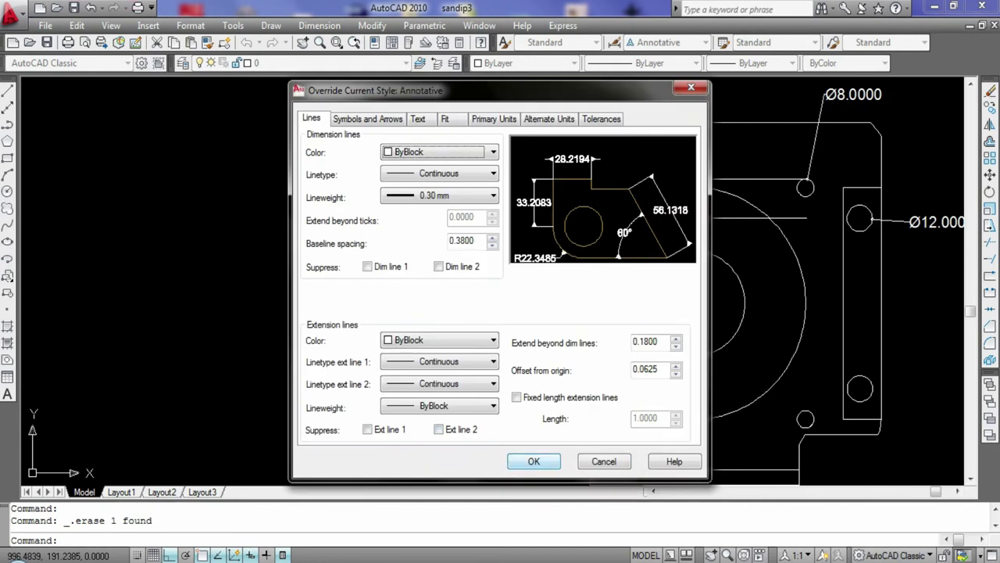
{"action": "left_click", "coordinate": [469, 361]}
{"action": "left_click", "coordinate": [422, 373]}
{"action": "left_click", "coordinate": [468, 384]}
{"action": "left_click", "coordinate": [426, 408]}
{"action": "left_click", "coordinate": [492, 384]}
{"action": "left_click", "coordinate": [493, 407]}
{"action": "left_click", "coordinate": [432, 377]}
{"action": "left_click", "coordinate": [492, 406]}
{"action": "left_click", "coordinate": [432, 132]}
Change both extension-line linetypes to Continuous.
{"action": "left_click", "coordinate": [469, 383]}
{"action": "left_click", "coordinate": [432, 411]}
{"action": "left_click", "coordinate": [469, 361]}
{"action": "left_click", "coordinate": [437, 401]}
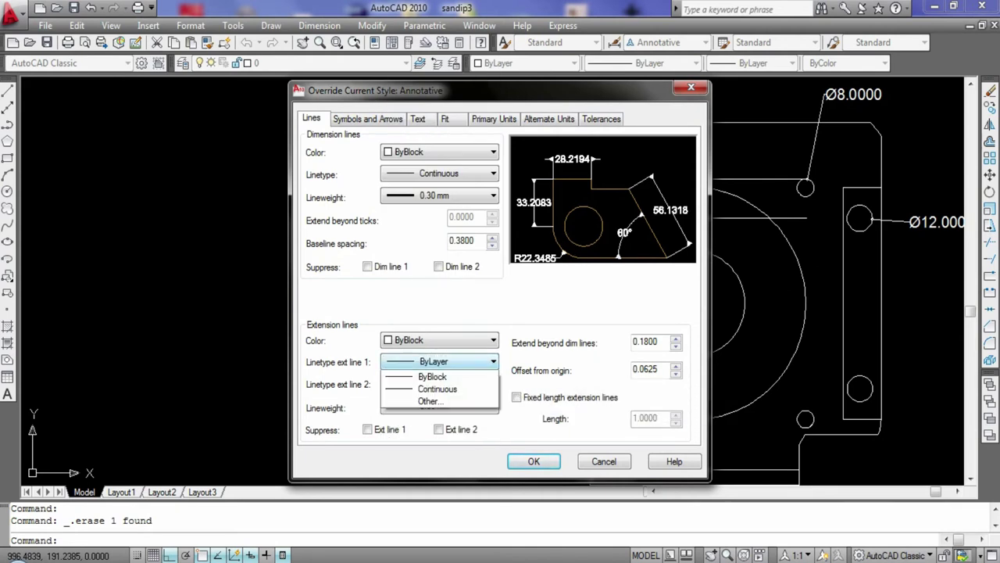
{"action": "left_click", "coordinate": [469, 384]}
{"action": "left_click", "coordinate": [437, 422]}
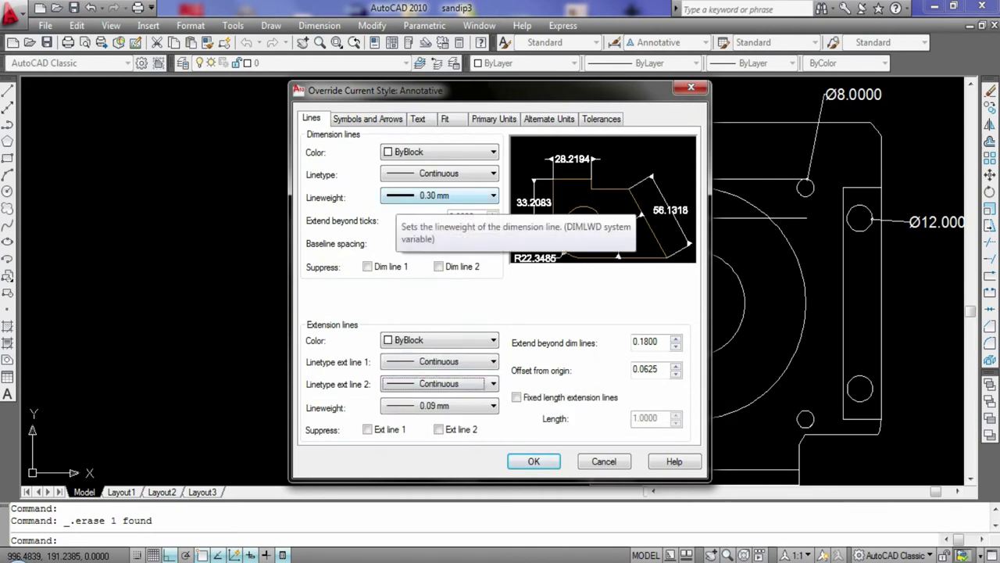
Keep dimension-line colour ByBlock and set the dimension-line linetype to ByLayer.
{"action": "left_click", "coordinate": [469, 151]}
{"action": "left_click", "coordinate": [407, 179]}
{"action": "left_click", "coordinate": [469, 174]}
{"action": "left_click", "coordinate": [432, 188]}
{"action": "left_click", "coordinate": [469, 173]}
{"action": "left_click", "coordinate": [430, 225]}
{"action": "key", "text": "Return"}
{"action": "left_click", "coordinate": [534, 461]}
{"action": "left_click", "coordinate": [320, 25]}
Place a 78.0000 linear dimension between the left holes, then delete it.
{"action": "left_click", "coordinate": [344, 54]}
{"action": "left_click", "coordinate": [529, 218]}
{"action": "left_click", "coordinate": [529, 389]}
{"action": "left_click", "coordinate": [443, 303]}
{"action": "scroll", "coordinate": [419, 329], "scroll_direction": "up", "scroll_amount": 2}
{"action": "left_click", "coordinate": [464, 224]}
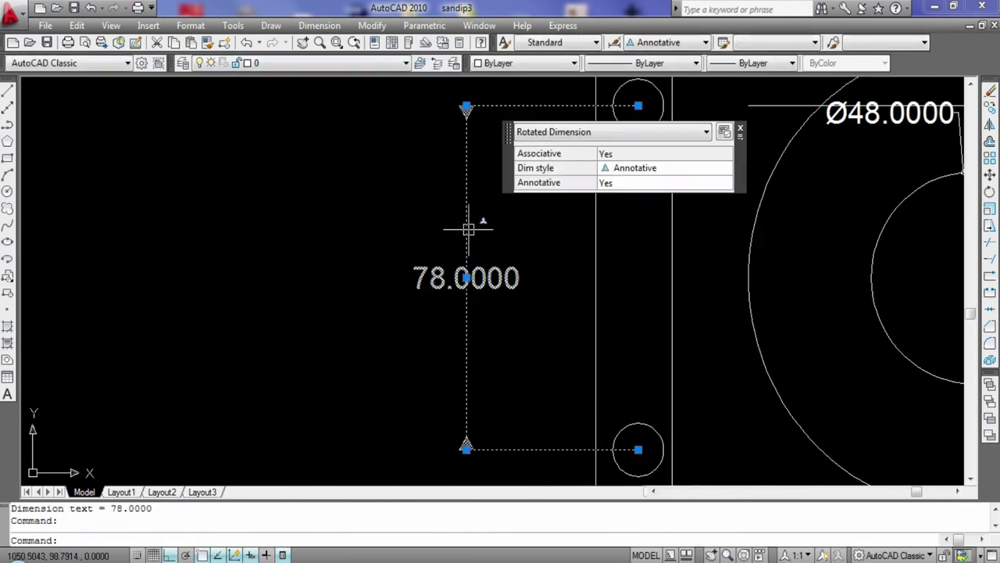
{"action": "key", "text": "Delete"}
Reapply the ByLayer dimension-line linetype in the style override and close the manager.
{"action": "left_click", "coordinate": [320, 25]}
{"action": "left_click", "coordinate": [349, 423]}
{"action": "left_click", "coordinate": [651, 209]}
{"action": "left_click", "coordinate": [440, 152]}
{"action": "left_click", "coordinate": [440, 174]}
{"action": "left_click", "coordinate": [434, 195]}
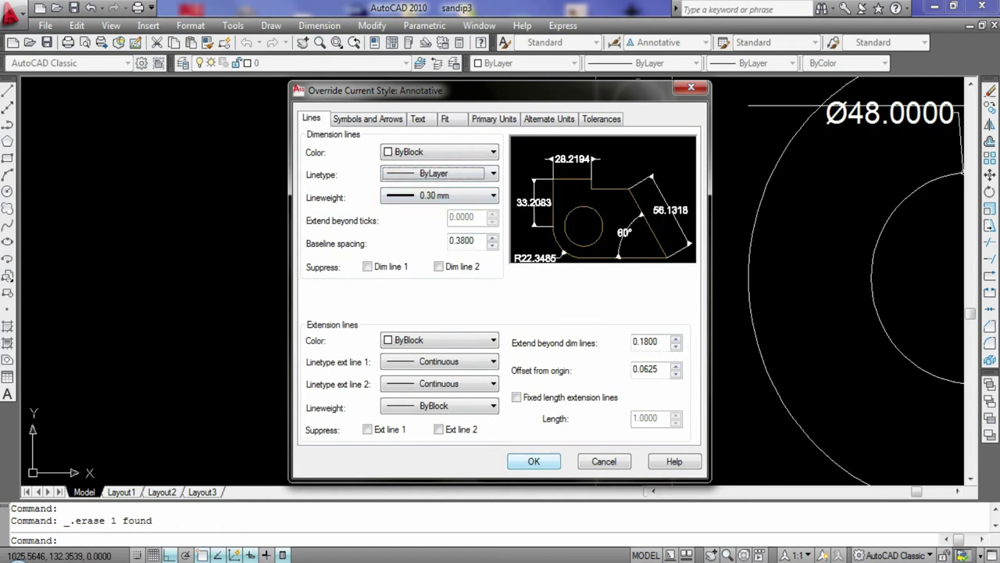
{"action": "left_click", "coordinate": [533, 461]}
{"action": "left_click", "coordinate": [586, 402]}
{"action": "left_click", "coordinate": [320, 25]}
Try a 78.0000 linear dimension on the left holes, then delete it.
{"action": "left_click", "coordinate": [326, 67]}
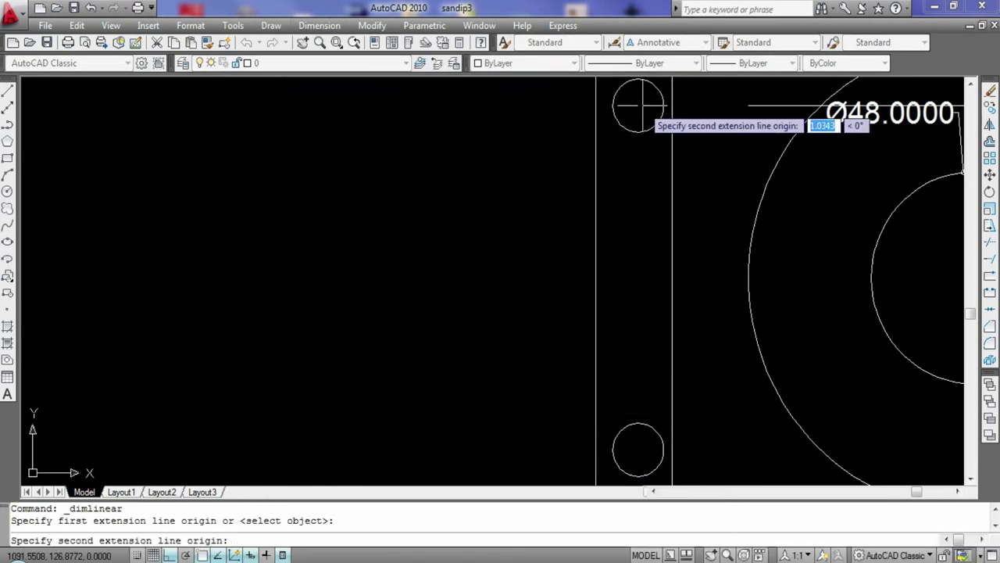
{"action": "left_click", "coordinate": [638, 105]}
{"action": "left_click", "coordinate": [540, 433]}
{"action": "left_click", "coordinate": [574, 446]}
{"action": "key", "text": "Delete"}
Set both override extension-line linetypes to ByBlock with 0.15 mm lineweight.
{"action": "key", "text": "alt+n"}
{"action": "left_click", "coordinate": [349, 423]}
{"action": "left_click", "coordinate": [591, 277]}
{"action": "left_click", "coordinate": [439, 362]}
{"action": "left_click", "coordinate": [432, 382]}
{"action": "left_click", "coordinate": [439, 383]}
{"action": "left_click", "coordinate": [432, 410]}
{"action": "left_click", "coordinate": [440, 406]}
{"action": "left_click", "coordinate": [432, 155]}
{"action": "left_click", "coordinate": [534, 461]}
{"action": "left_click", "coordinate": [596, 100]}
Place the 78.0000 dimension between the left holes.
{"action": "left_click", "coordinate": [596, 473]}
{"action": "left_click", "coordinate": [664, 461]}
{"action": "scroll", "coordinate": [714, 342], "scroll_direction": "up", "scroll_amount": 5}
{"action": "scroll", "coordinate": [714, 342], "scroll_direction": "down", "scroll_amount": 5}
{"action": "scroll", "coordinate": [542, 151], "scroll_direction": "down", "scroll_amount": 2}
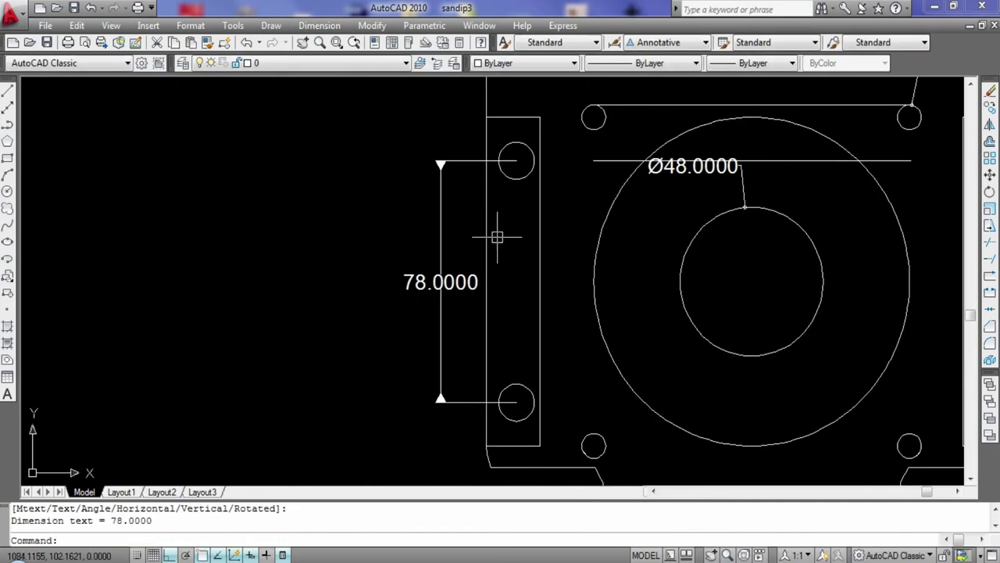
{"action": "scroll", "coordinate": [335, 201], "scroll_direction": "up", "scroll_amount": 2}
Add a 106.0000 linear dimension above the two top holes.
{"action": "left_click", "coordinate": [319, 25]}
{"action": "left_click", "coordinate": [328, 66]}
{"action": "left_click", "coordinate": [375, 195]}
{"action": "left_click", "coordinate": [690, 196]}
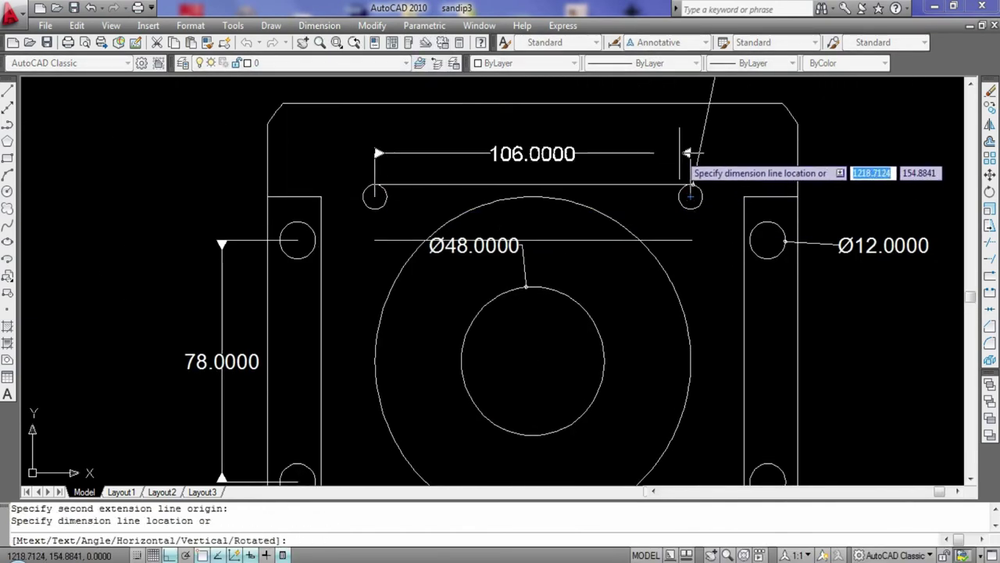
{"action": "left_click", "coordinate": [688, 154]}
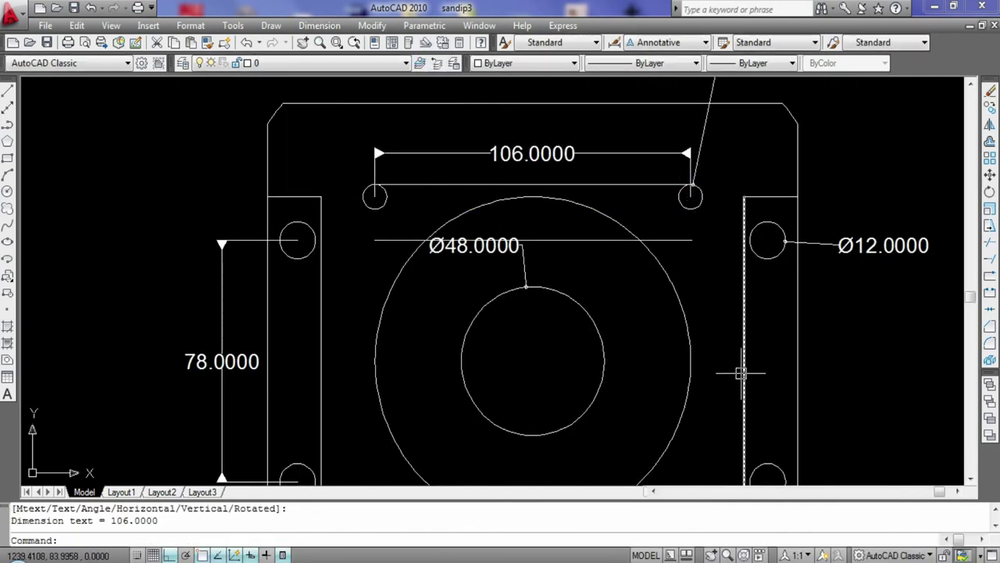
Erase the 78.0000 and 106.0000 dimensions and zoom out over the plate.
{"action": "left_click", "coordinate": [196, 359]}
{"action": "key", "text": "Delete"}
{"action": "left_click", "coordinate": [446, 154]}
{"action": "key", "text": "Delete"}
{"action": "scroll", "coordinate": [551, 417], "scroll_direction": "down", "scroll_amount": 2}
{"action": "scroll", "coordinate": [551, 417], "scroll_direction": "down", "scroll_amount": 3}
{"action": "scroll", "coordinate": [737, 379], "scroll_direction": "up", "scroll_amount": 3}
{"action": "scroll", "coordinate": [556, 271], "scroll_direction": "up", "scroll_amount": 2}
{"action": "scroll", "coordinate": [634, 328], "scroll_direction": "down", "scroll_amount": 1}
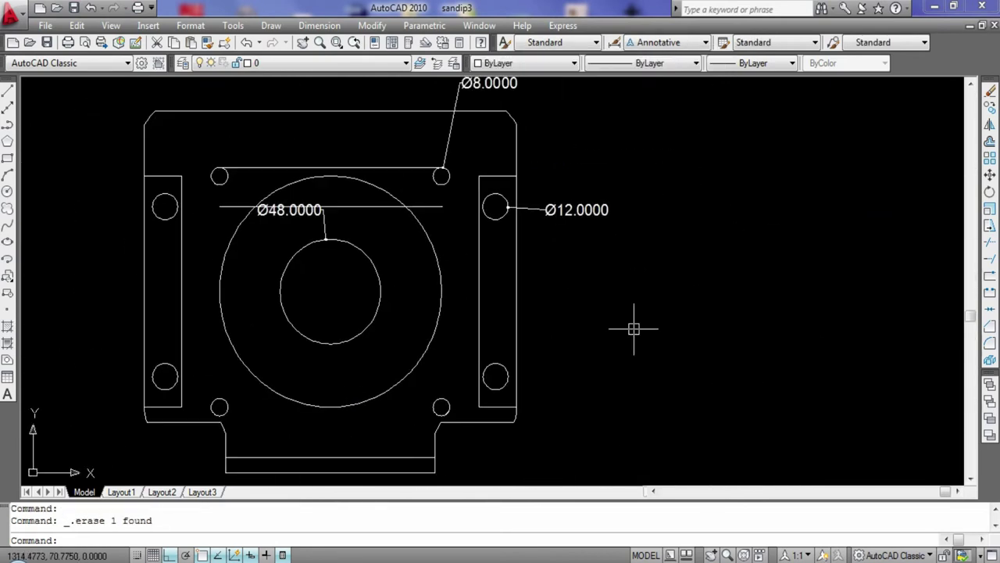
{"action": "left_click", "coordinate": [371, 25]}
{"action": "left_click", "coordinate": [384, 157]}
{"action": "left_click", "coordinate": [560, 189]}
{"action": "left_click", "coordinate": [585, 218]}
{"action": "left_click", "coordinate": [608, 209]}
{"action": "key", "text": "Return"}
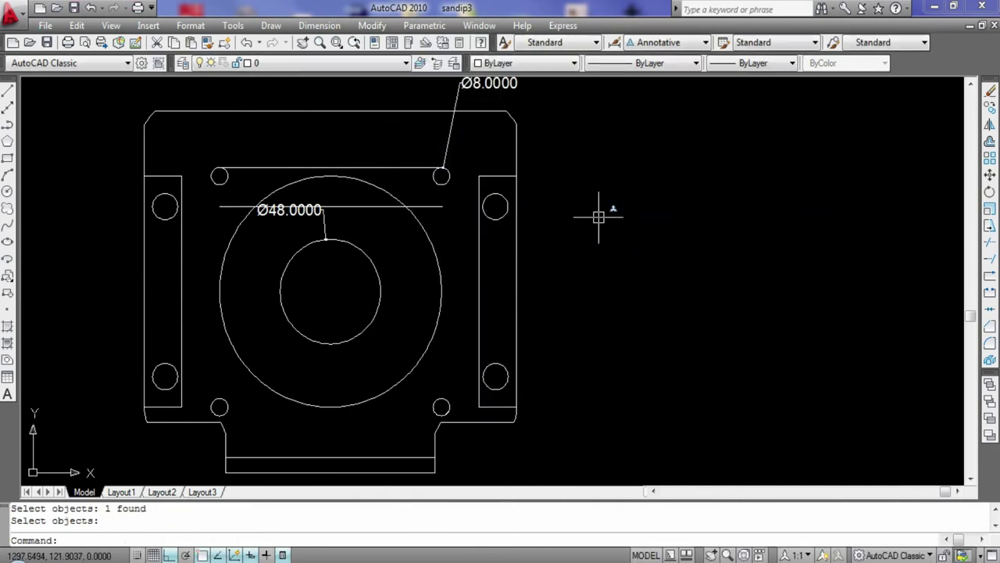
{"action": "key", "text": "ctrl+z"}
{"action": "left_click", "coordinate": [372, 25]}
{"action": "left_click", "coordinate": [384, 157]}
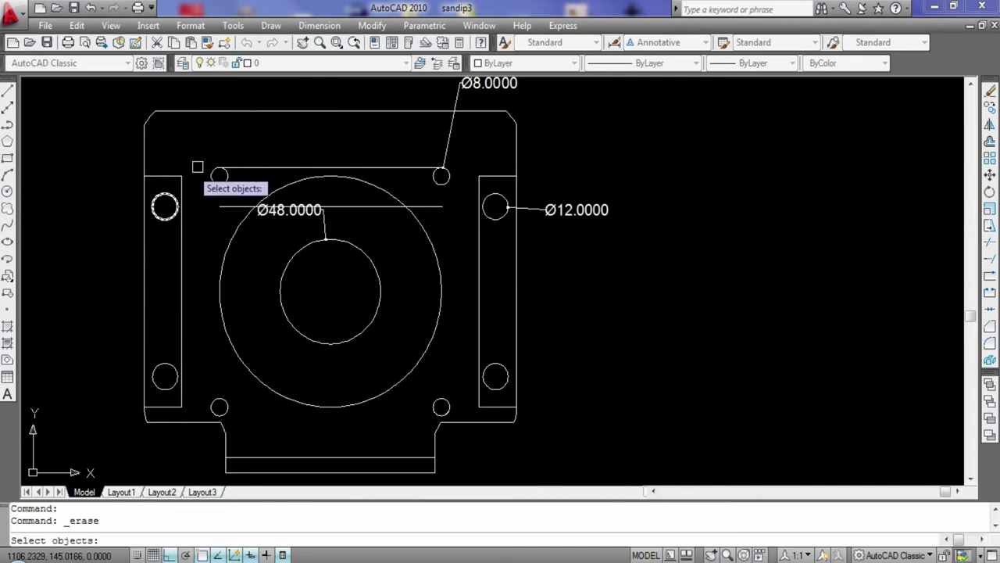
{"action": "left_click", "coordinate": [241, 111]}
{"action": "left_click", "coordinate": [258, 111]}
{"action": "left_click", "coordinate": [276, 111]}
{"action": "key", "text": "Return"}
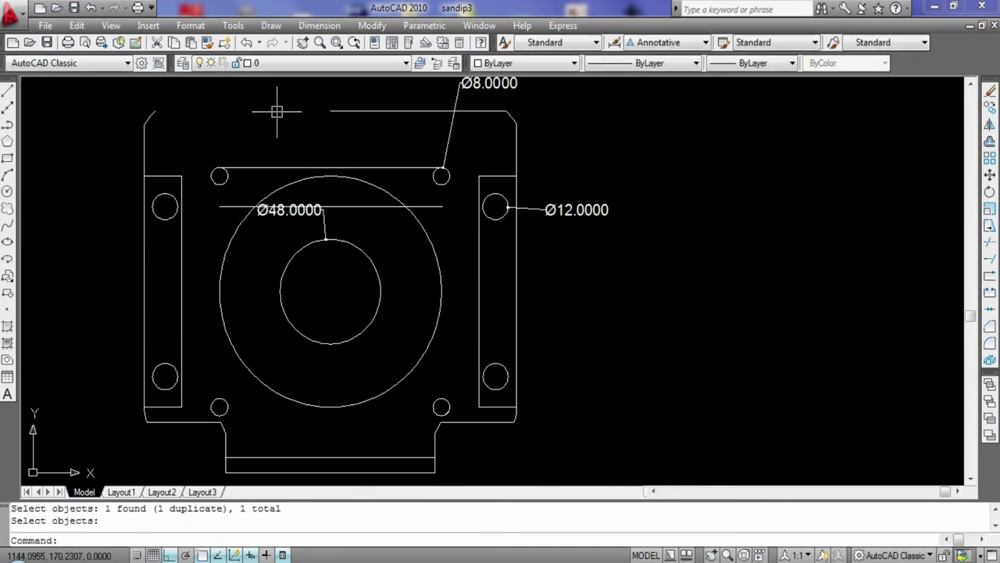
{"action": "key", "text": "ctrl+z"}
{"action": "key", "text": "Escape"}
{"action": "left_click", "coordinate": [239, 112]}
{"action": "scroll", "coordinate": [235, 91], "scroll_direction": "down", "scroll_amount": 4}
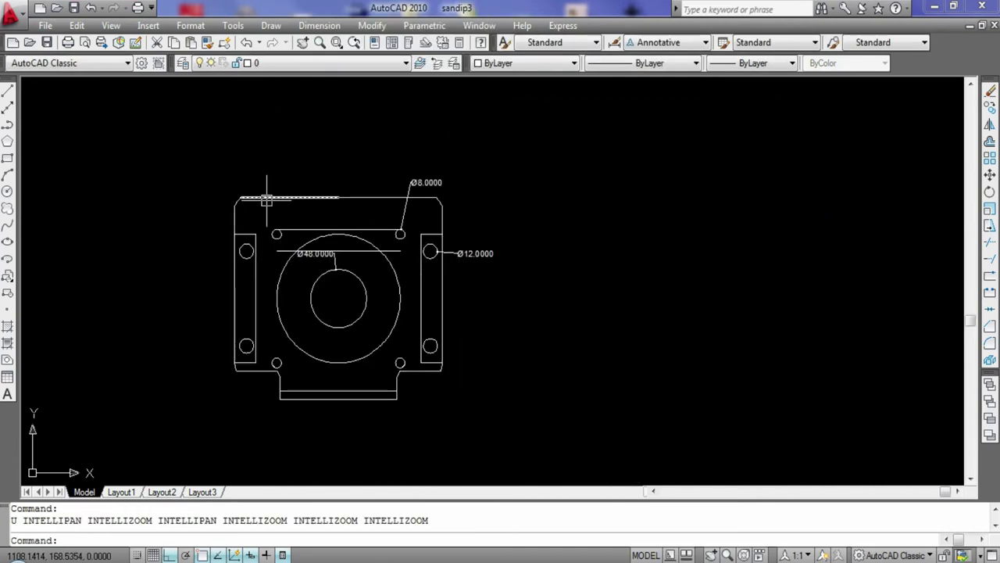
{"action": "key", "text": "Delete"}
{"action": "key", "text": "ctrl+z"}
{"action": "key", "text": "ctrl+z"}
{"action": "scroll", "coordinate": [586, 211], "scroll_direction": "up", "scroll_amount": 2}
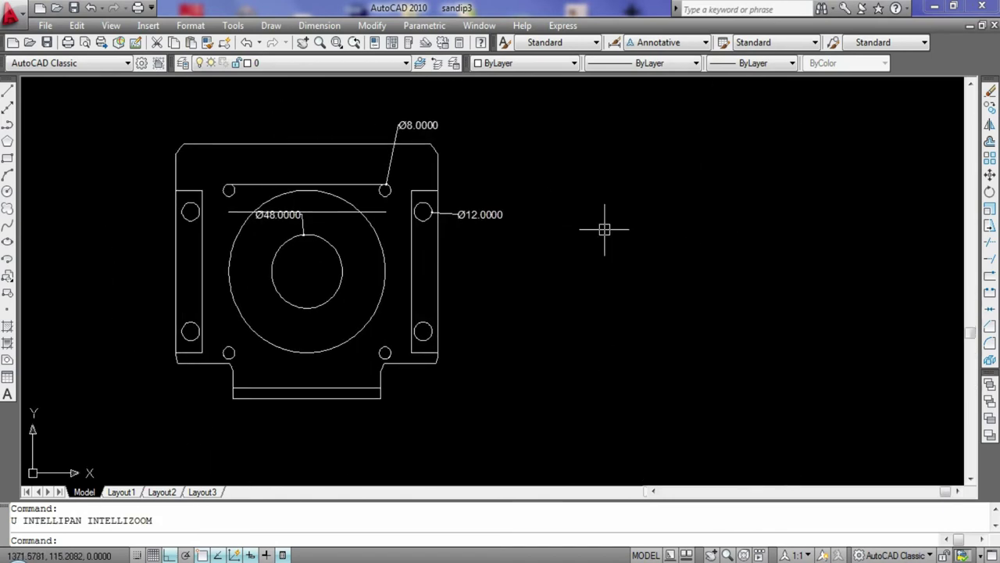
{"action": "scroll", "coordinate": [664, 221], "scroll_direction": "down", "scroll_amount": 1}
{"action": "left_click", "coordinate": [371, 25]}
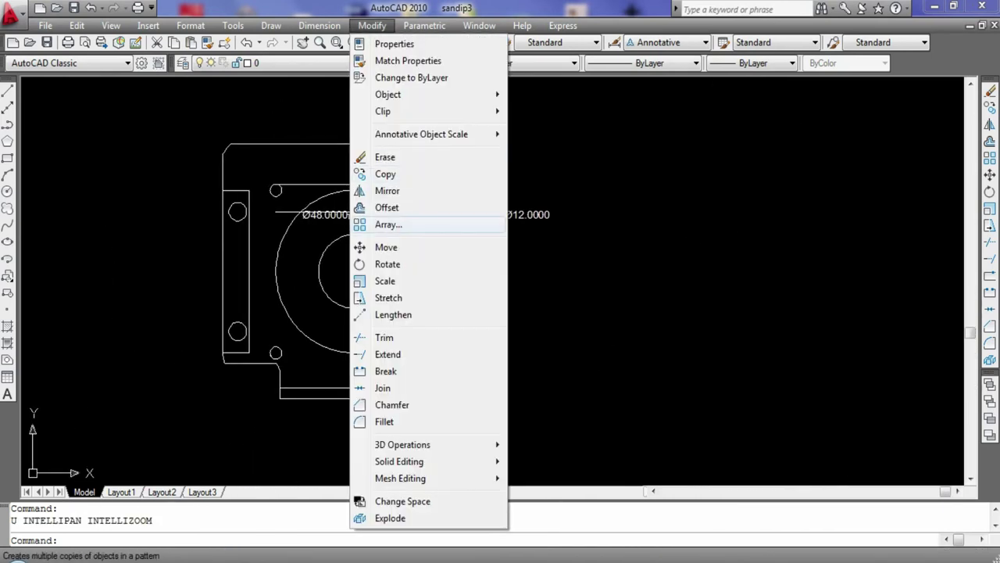
{"action": "key", "text": "Escape"}
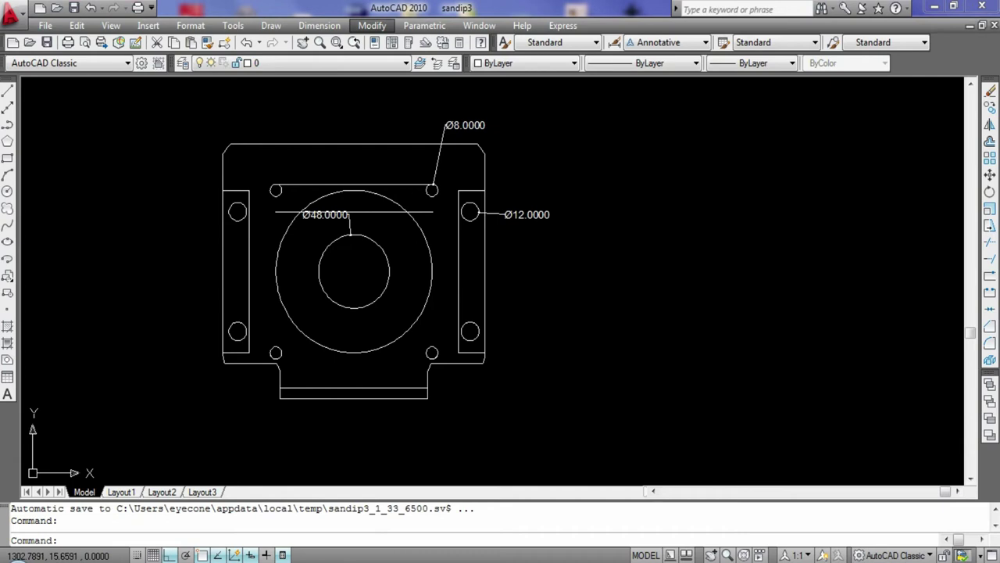
{"action": "left_click", "coordinate": [319, 107]}
{"action": "key", "text": "Escape"}
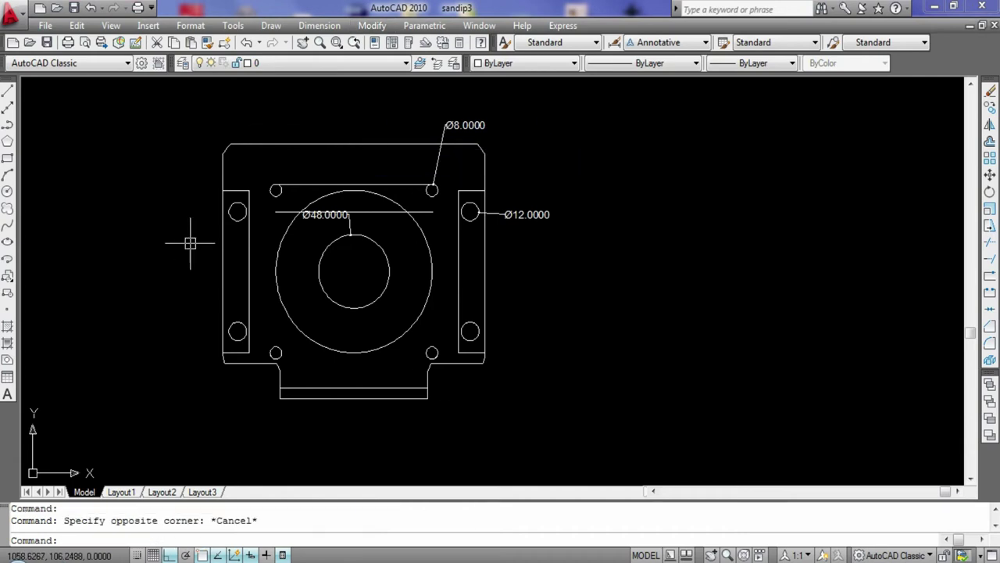
{"action": "key", "text": "Escape"}
{"action": "key", "text": "Escape"}
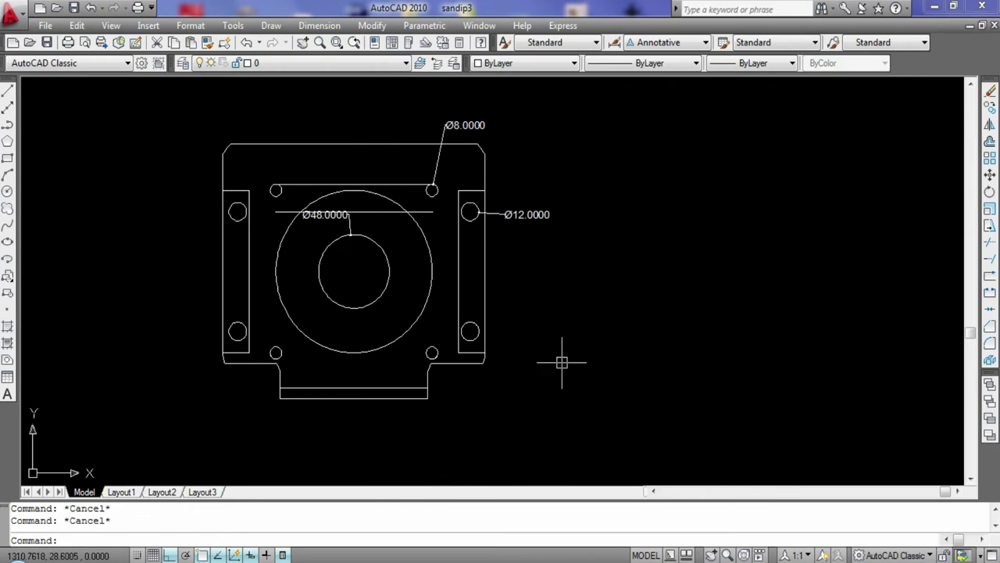
{"action": "left_click", "coordinate": [319, 25]}
{"action": "left_click", "coordinate": [326, 159]}
{"action": "left_click", "coordinate": [375, 242]}
{"action": "left_click", "coordinate": [361, 262]}
{"action": "left_click", "coordinate": [390, 273]}
{"action": "left_click", "coordinate": [414, 274]}
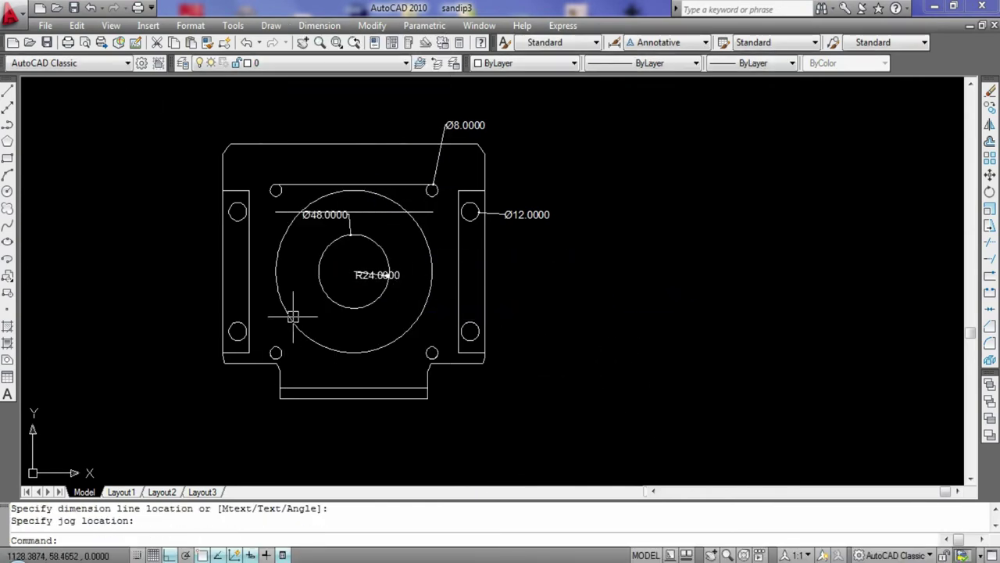
{"action": "left_click", "coordinate": [375, 275]}
{"action": "key", "text": "Delete"}
{"action": "left_click", "coordinate": [319, 25]}
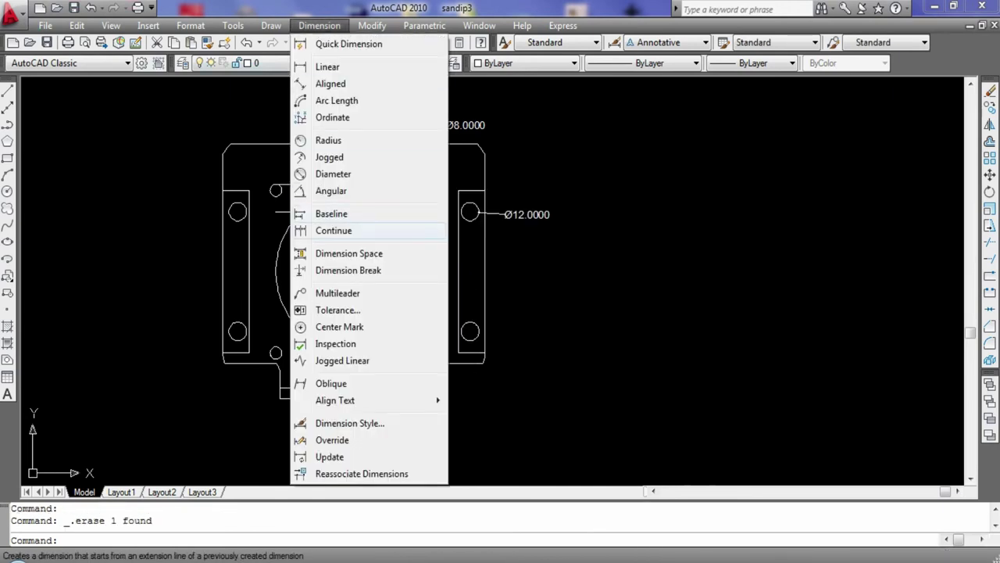
{"action": "left_click", "coordinate": [348, 253]}
{"action": "left_click", "coordinate": [274, 188]}
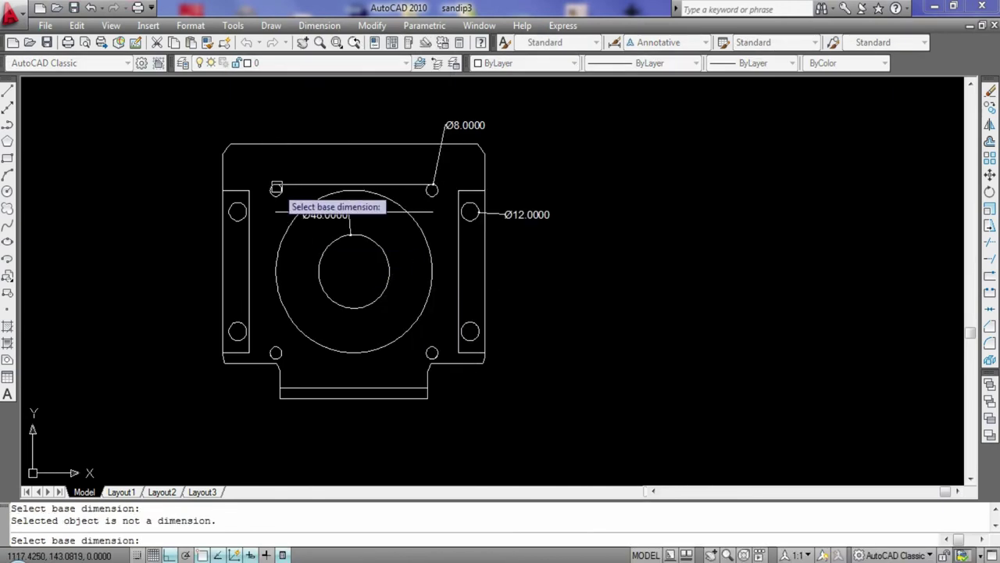
{"action": "left_click", "coordinate": [247, 213]}
{"action": "left_click", "coordinate": [451, 128]}
{"action": "left_click", "coordinate": [491, 214]}
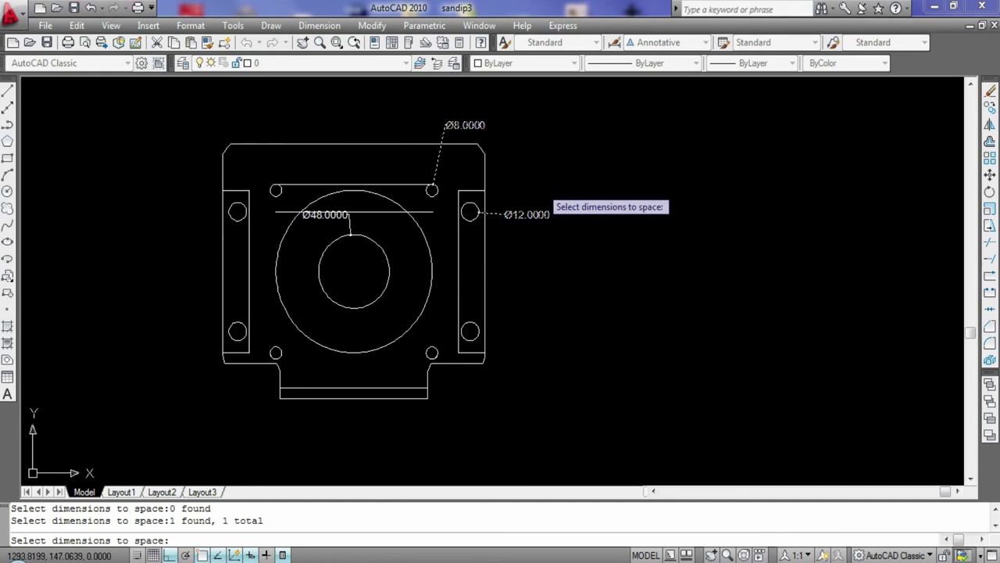
{"action": "left_click", "coordinate": [351, 228]}
{"action": "scroll", "coordinate": [547, 352], "scroll_direction": "up", "scroll_amount": 2}
{"action": "scroll", "coordinate": [539, 350], "scroll_direction": "down", "scroll_amount": 3}
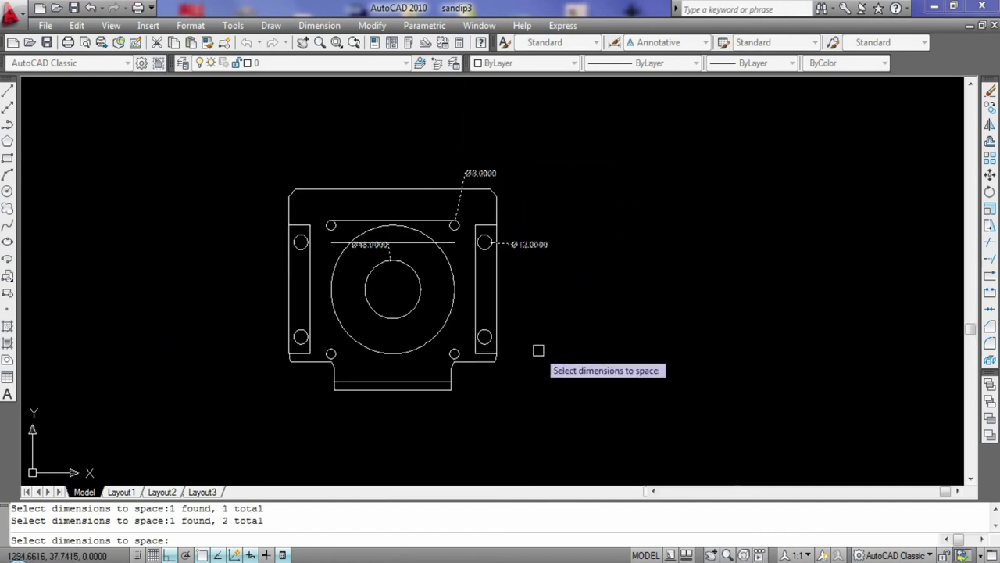
{"action": "key", "text": "Escape"}
{"action": "key", "text": "Escape"}
{"action": "left_click", "coordinate": [319, 25]}
{"action": "left_click", "coordinate": [348, 254]}
{"action": "left_click", "coordinate": [529, 245]}
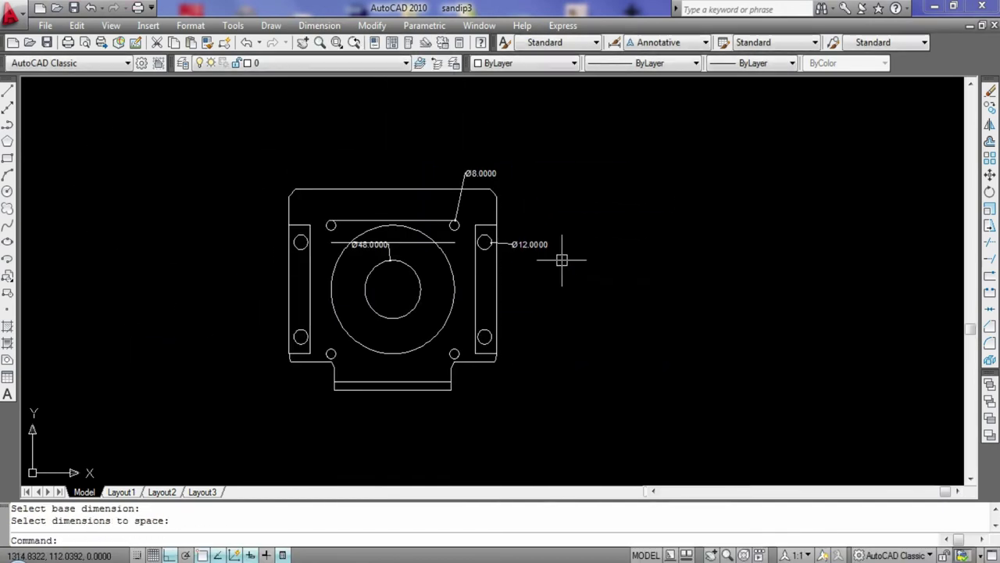
{"action": "scroll", "coordinate": [576, 241], "scroll_direction": "up", "scroll_amount": 2}
{"action": "scroll", "coordinate": [576, 241], "scroll_direction": "up", "scroll_amount": 3}
{"action": "scroll", "coordinate": [547, 306], "scroll_direction": "down", "scroll_amount": 3}
{"action": "key", "text": "Escape"}
{"action": "left_click", "coordinate": [558, 297]}
{"action": "key", "text": "Delete"}
{"action": "key", "text": "ctrl+z"}
{"action": "key", "text": "ctrl+z"}
{"action": "scroll", "coordinate": [350, 270], "scroll_direction": "up", "scroll_amount": 1}
{"action": "scroll", "coordinate": [351, 208], "scroll_direction": "down", "scroll_amount": 5}
{"action": "scroll", "coordinate": [351, 208], "scroll_direction": "up", "scroll_amount": 2}
{"action": "scroll", "coordinate": [353, 206], "scroll_direction": "down", "scroll_amount": 2}
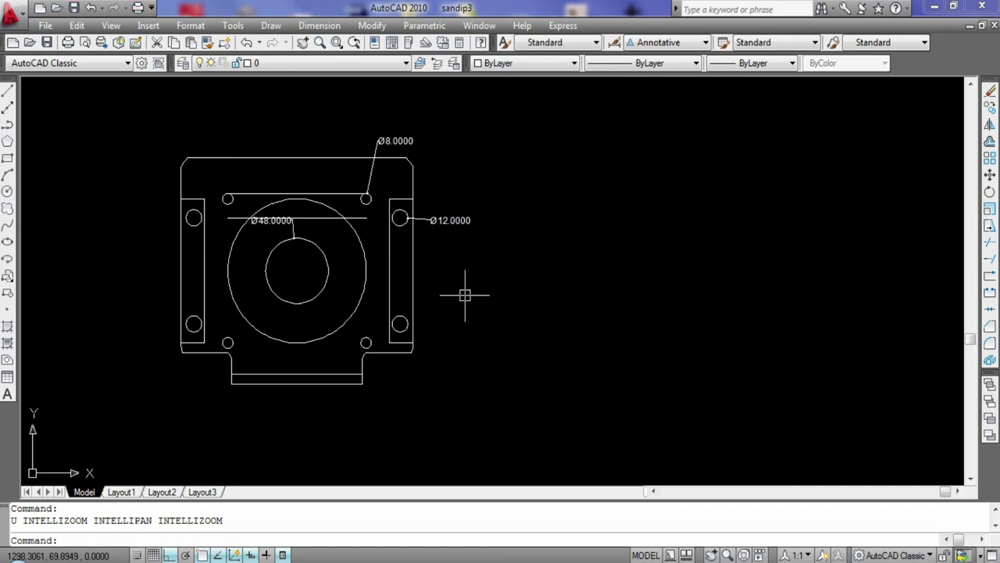
Place and erase an R4.0000 radius dimension on the small upper-left hole, then start LINE.
{"action": "left_click", "coordinate": [319, 25]}
{"action": "left_click", "coordinate": [328, 138]}
{"action": "left_click", "coordinate": [230, 191]}
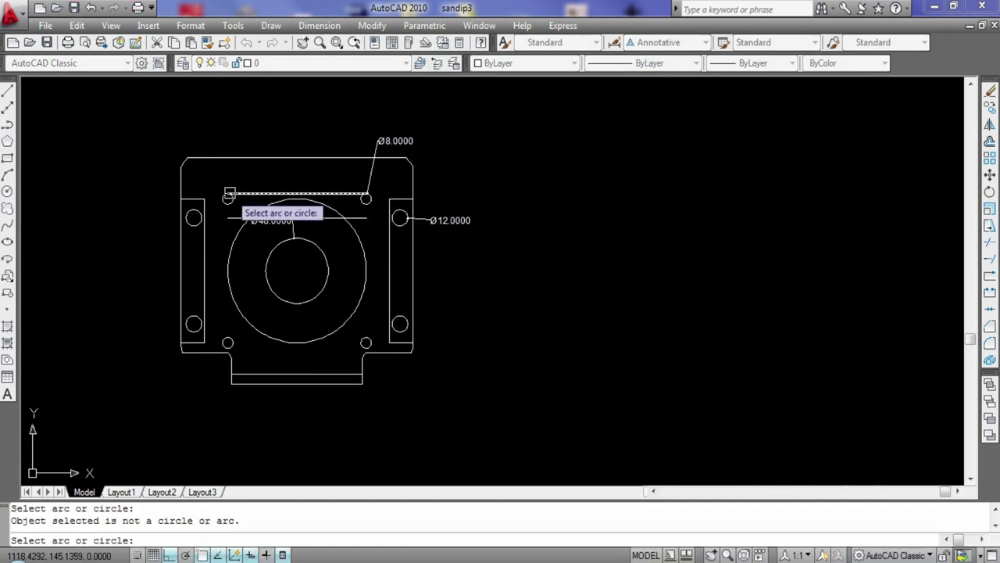
{"action": "left_click", "coordinate": [227, 203]}
{"action": "left_click", "coordinate": [239, 147]}
{"action": "left_click", "coordinate": [243, 169]}
{"action": "key", "text": "Delete"}
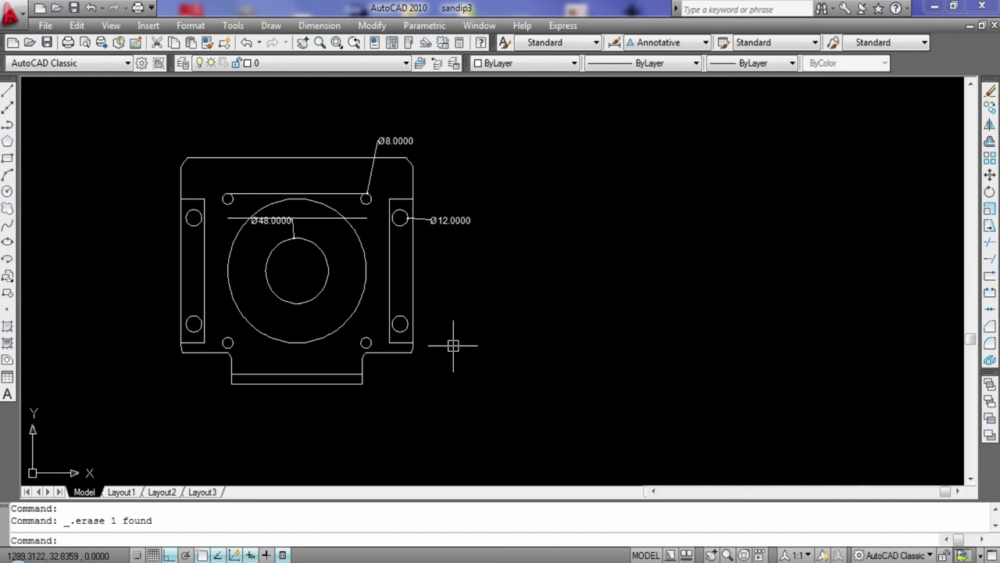
{"action": "left_click", "coordinate": [7, 92]}
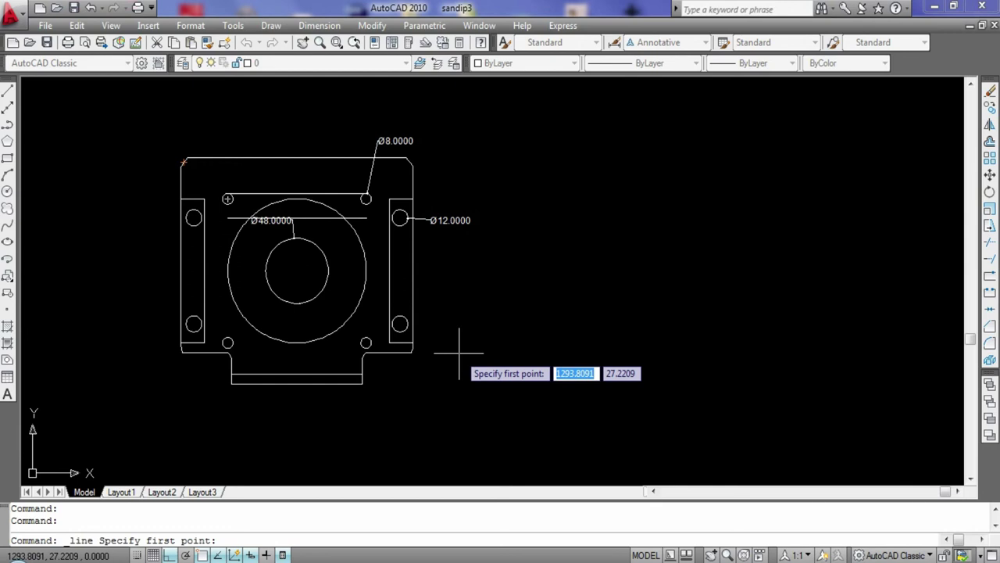
Draw a 15-unit line with the restarted LINE command.
{"action": "key", "text": "Escape"}
{"action": "key", "text": "Return"}
{"action": "type", "text": "15"}
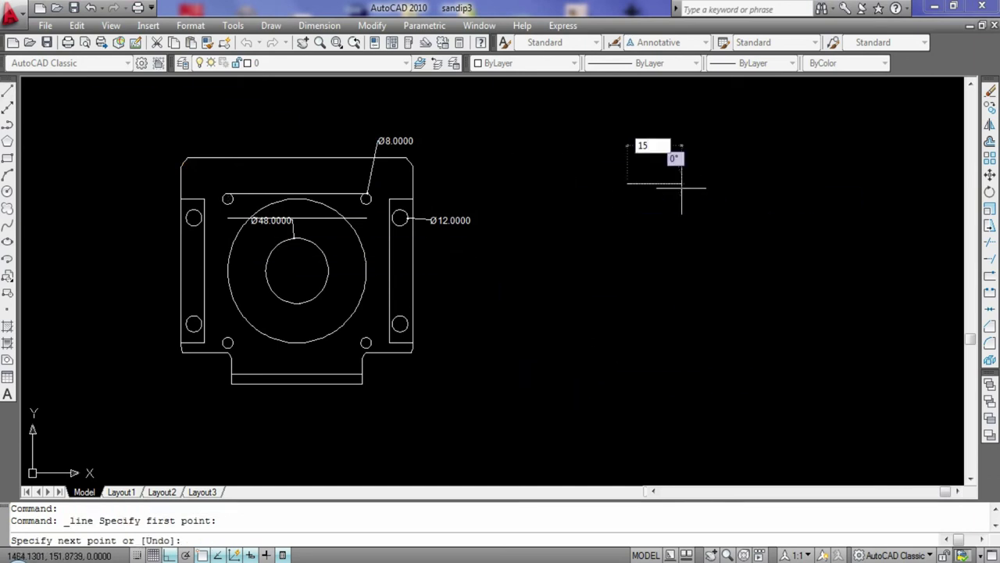
{"action": "key", "text": "Return"}
{"action": "key", "text": "Escape"}
Draw a 175-unit vertical line from the existing line's end.
{"action": "scroll", "coordinate": [442, 212], "scroll_direction": "up", "scroll_amount": 5}
{"action": "left_click", "coordinate": [7, 91]}
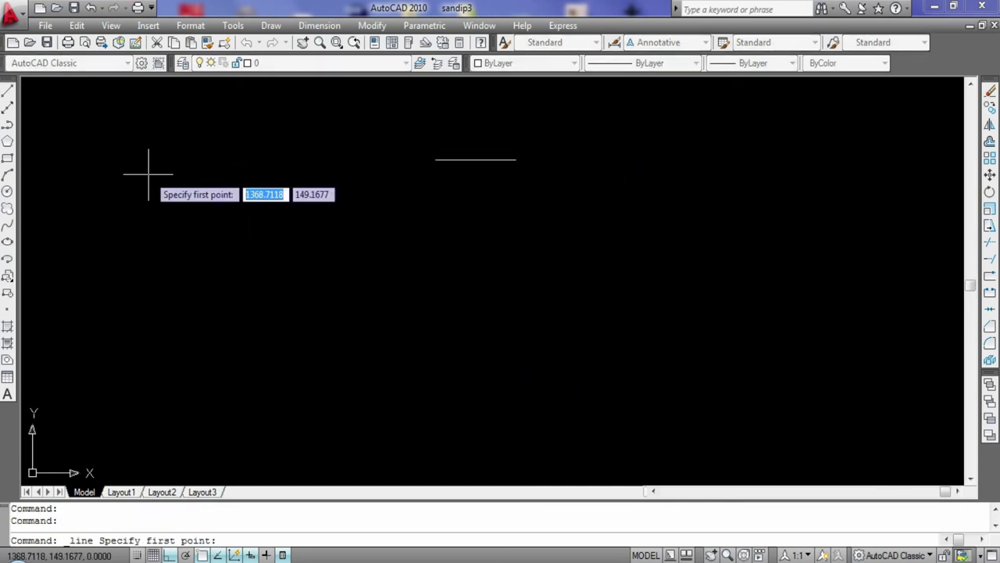
{"action": "left_click", "coordinate": [435, 159]}
{"action": "type", "text": "175"}
{"action": "key", "text": "Return"}
{"action": "key", "text": "Escape"}
Erase the 175-unit long vertical line.
{"action": "scroll", "coordinate": [443, 343], "scroll_direction": "down", "scroll_amount": 2}
{"action": "scroll", "coordinate": [602, 264], "scroll_direction": "down", "scroll_amount": 2}
{"action": "scroll", "coordinate": [596, 252], "scroll_direction": "up", "scroll_amount": 1}
{"action": "scroll", "coordinate": [594, 239], "scroll_direction": "down", "scroll_amount": 1}
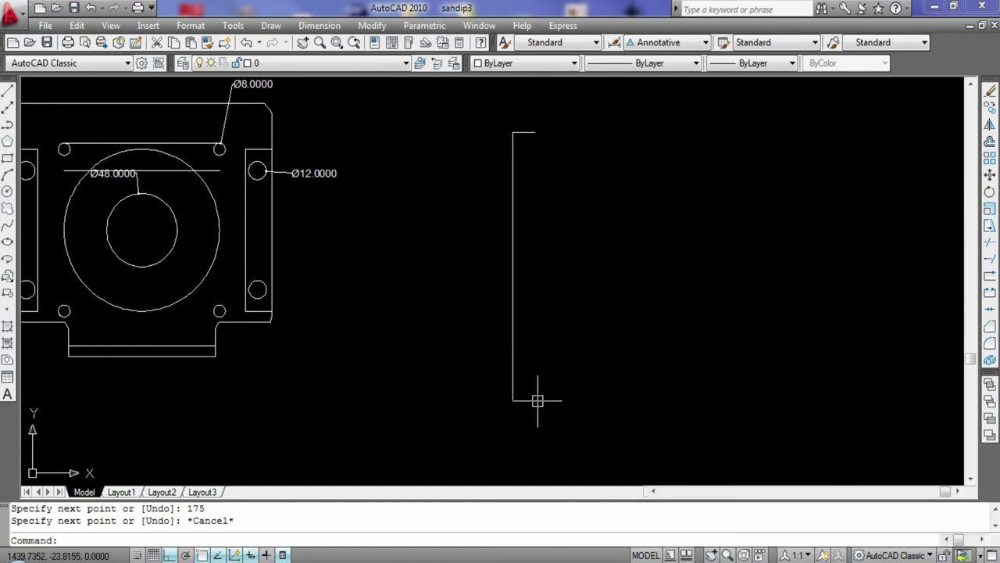
{"action": "left_click", "coordinate": [513, 387]}
{"action": "key", "text": "Delete"}
Draw a new 15-unit horizontal top edge beside the plate.
{"action": "left_click", "coordinate": [7, 89]}
{"action": "left_click", "coordinate": [529, 134]}
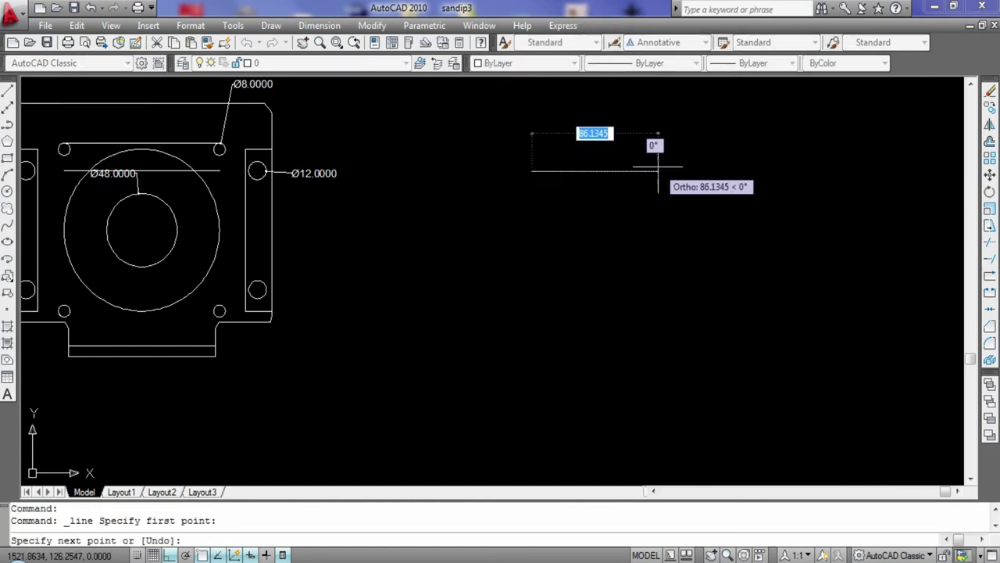
{"action": "type", "text": "15"}
{"action": "key", "text": "Return"}
{"action": "key", "text": "Escape"}
Draw an 87.5-unit vertical line down from the top edge's left end.
{"action": "scroll", "coordinate": [401, 191], "scroll_direction": "up", "scroll_amount": 3}
{"action": "middle_click_drag", "start_coordinate": [229, 125], "coordinate": [32, 100]}
{"action": "left_click", "coordinate": [7, 90]}
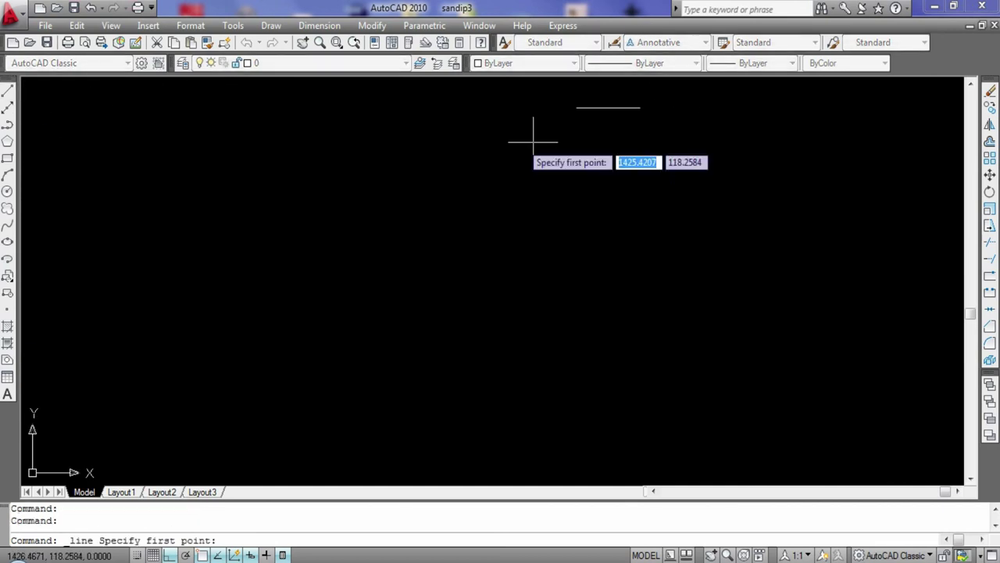
{"action": "left_click", "coordinate": [576, 108]}
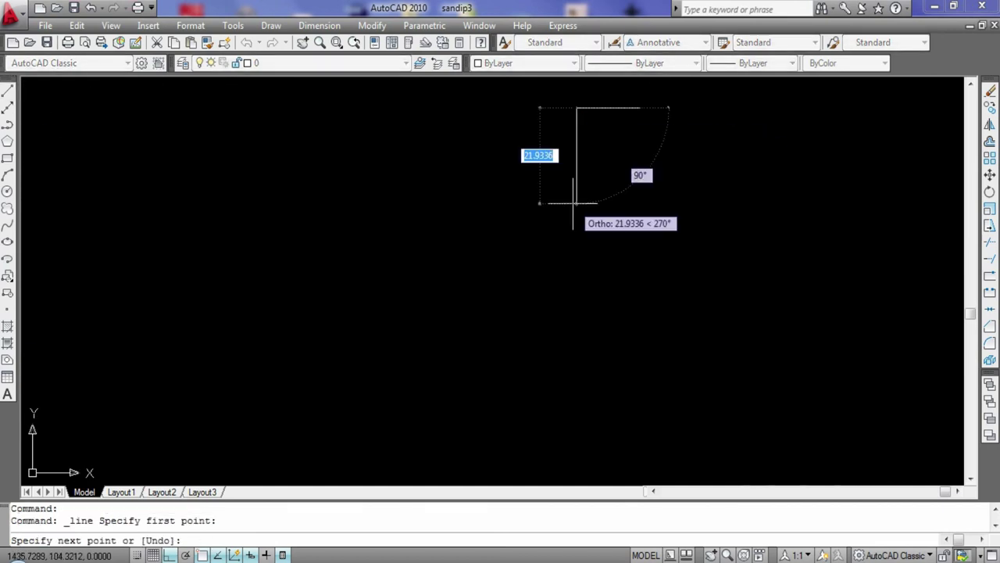
{"action": "type", "text": "87.5"}
{"action": "key", "text": "Return"}
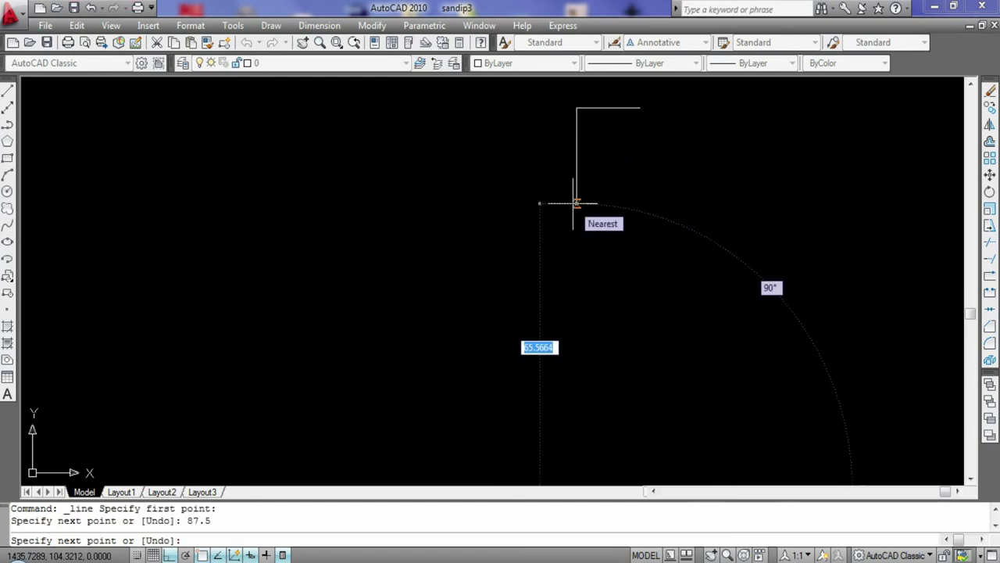
{"action": "key", "text": "Escape"}
Add a 15-unit leftward segment from the top corner to form the crossbar.
{"action": "scroll", "coordinate": [692, 266], "scroll_direction": "down", "scroll_amount": 1}
{"action": "left_click", "coordinate": [7, 90]}
{"action": "left_click", "coordinate": [596, 125]}
{"action": "type", "text": "15"}
{"action": "key", "text": "Return"}
{"action": "key", "text": "Escape"}
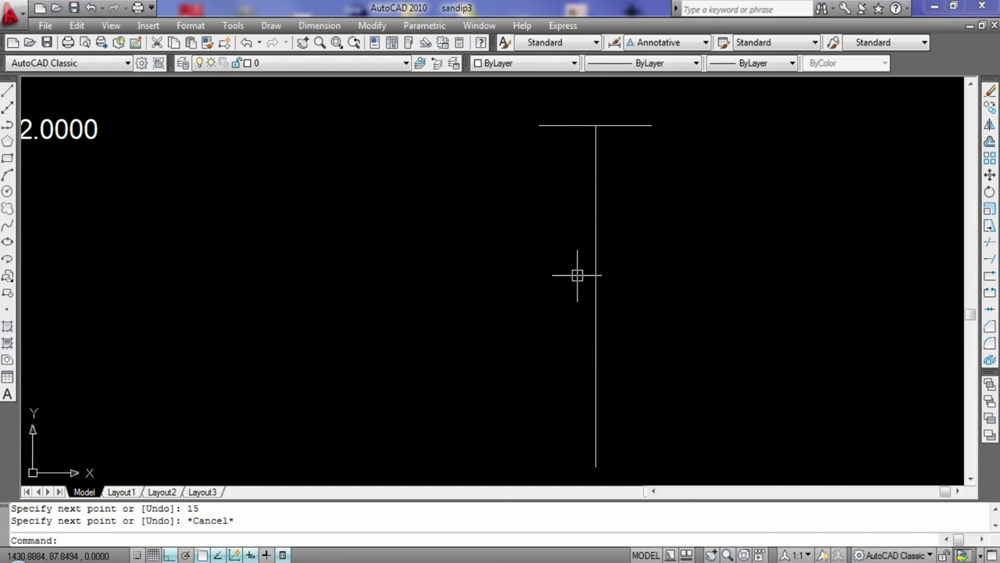
Draw a 65-unit horizontal line from the vertical line's bottom end, then erase it.
{"action": "key", "text": "Return"}
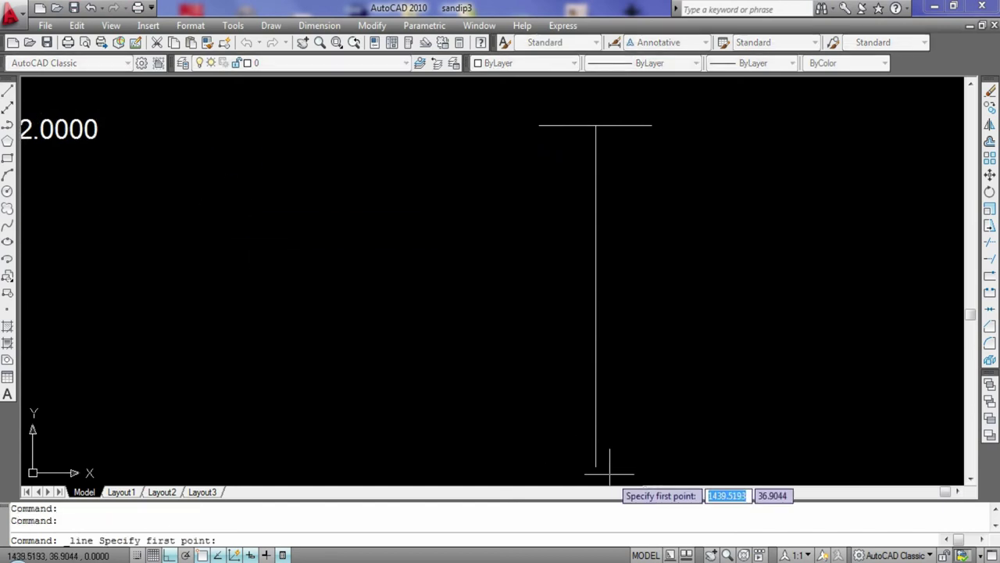
{"action": "left_click", "coordinate": [595, 472]}
{"action": "type", "text": "65"}
{"action": "key", "text": "Return"}
{"action": "key", "text": "Escape"}
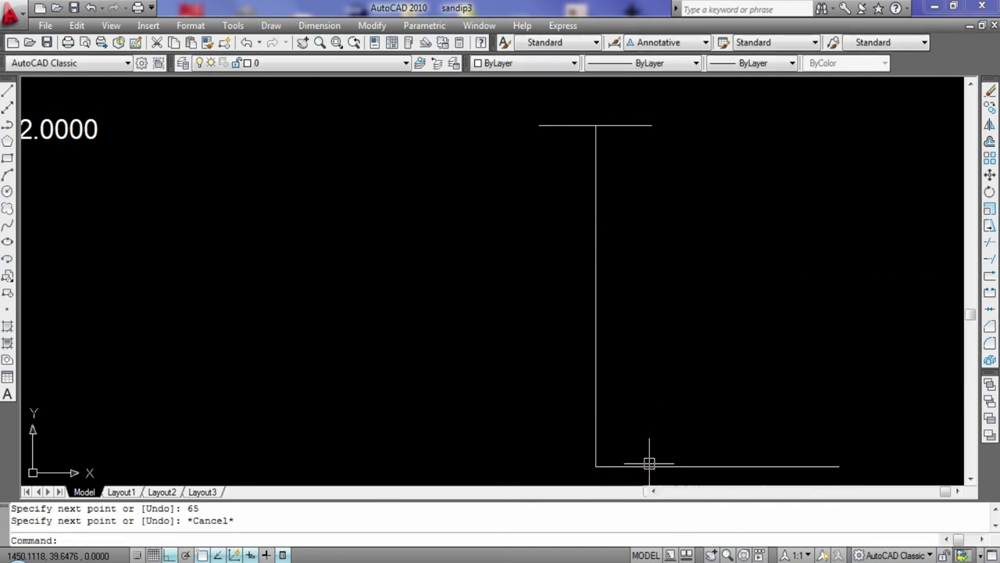
{"action": "left_click", "coordinate": [703, 465]}
{"action": "key", "text": "Delete"}
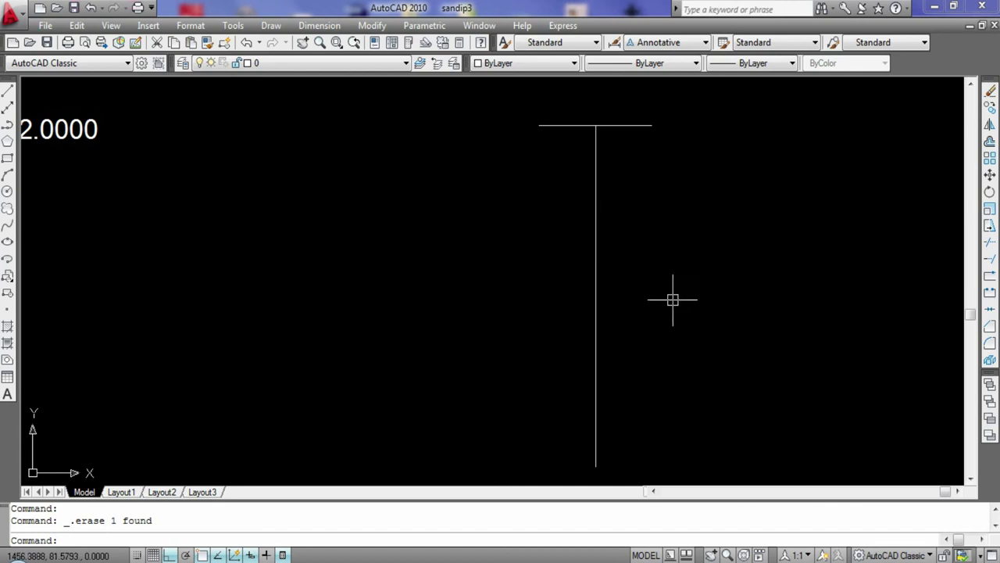
Draw a 10-unit stub partway down the vertical line.
{"action": "type", "text": "l"}
{"action": "key", "text": "Return"}
{"action": "left_click", "coordinate": [595, 296]}
{"action": "type", "text": "10"}
{"action": "key", "text": "Return"}
{"action": "left_click", "coordinate": [400, 257]}
{"action": "key", "text": "Escape"}
Erase the stray short vertical segment and the leftover horizontal piece.
{"action": "left_click", "coordinate": [400, 276]}
{"action": "key", "text": "Delete"}
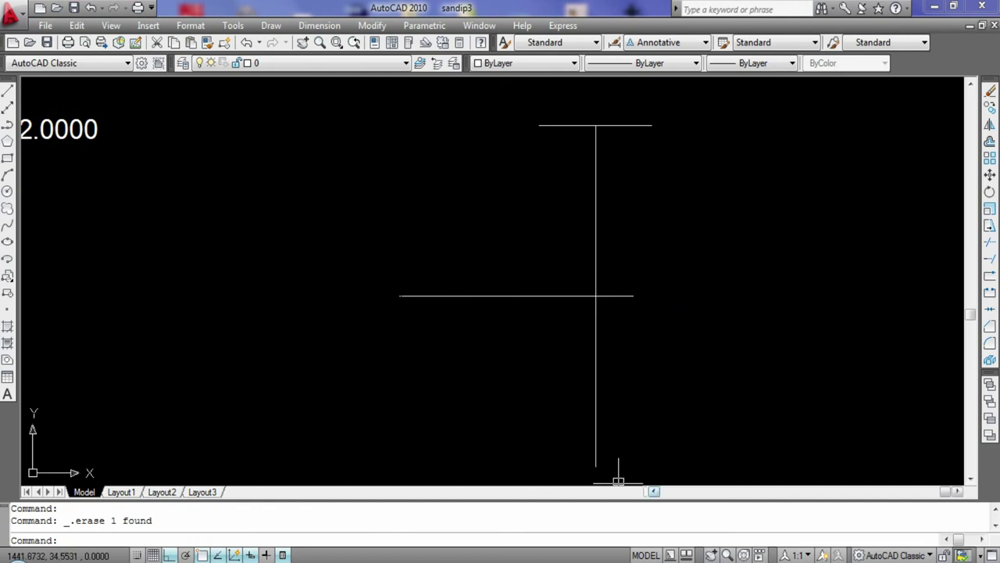
{"action": "left_click", "coordinate": [537, 296]}
{"action": "key", "text": "Delete"}
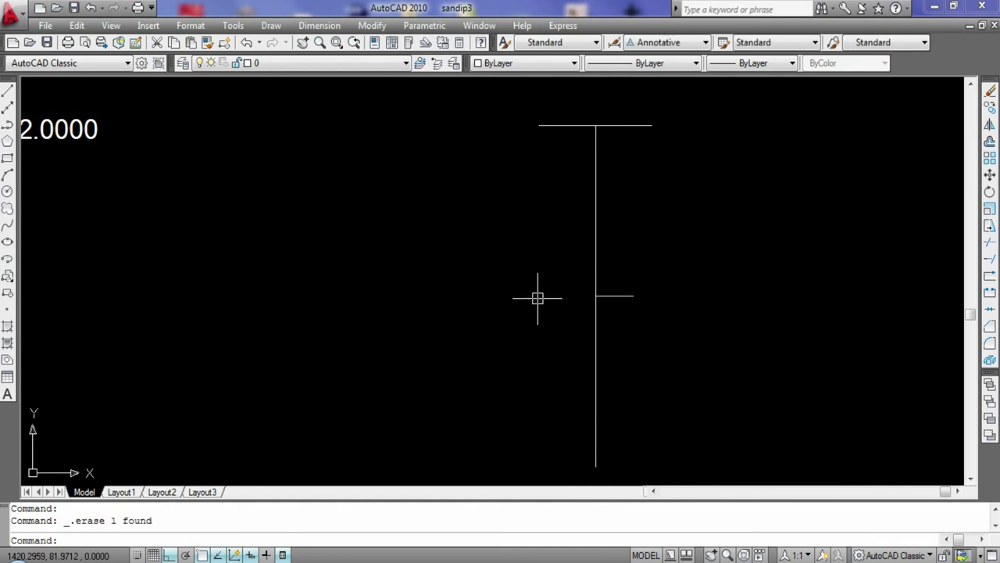